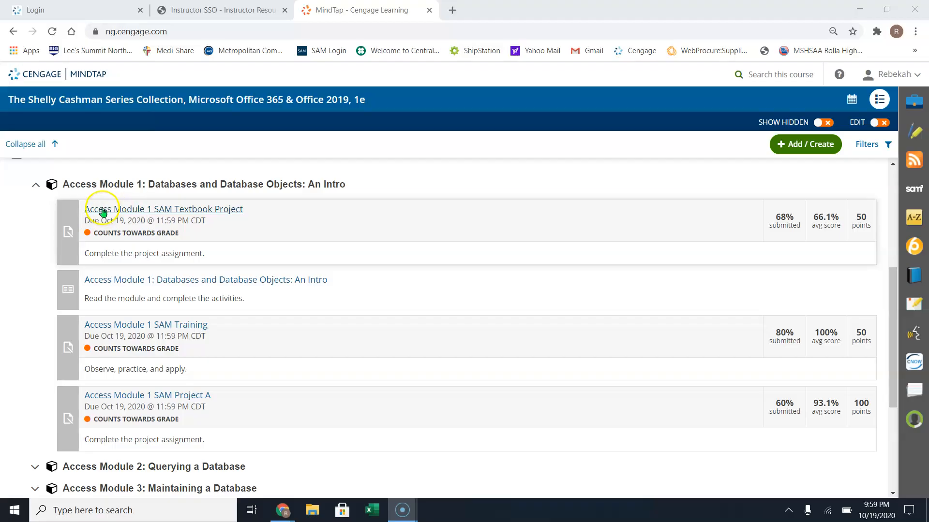
Open the 'Access Module 1 SAM Textbook Project' assignment page from the course list.
{"action": "left_click", "coordinate": [125, 211]}
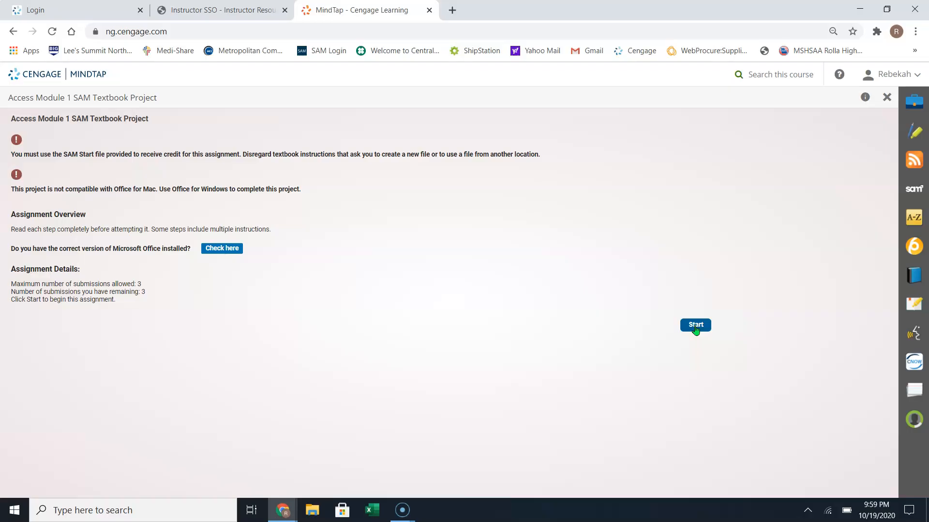
Start the SAM Textbook Project, then return from Step 2 to Step 1 to reach the downloadable files.
{"action": "left_click", "coordinate": [696, 330]}
{"action": "left_click", "coordinate": [704, 324]}
{"action": "left_click", "coordinate": [699, 324]}
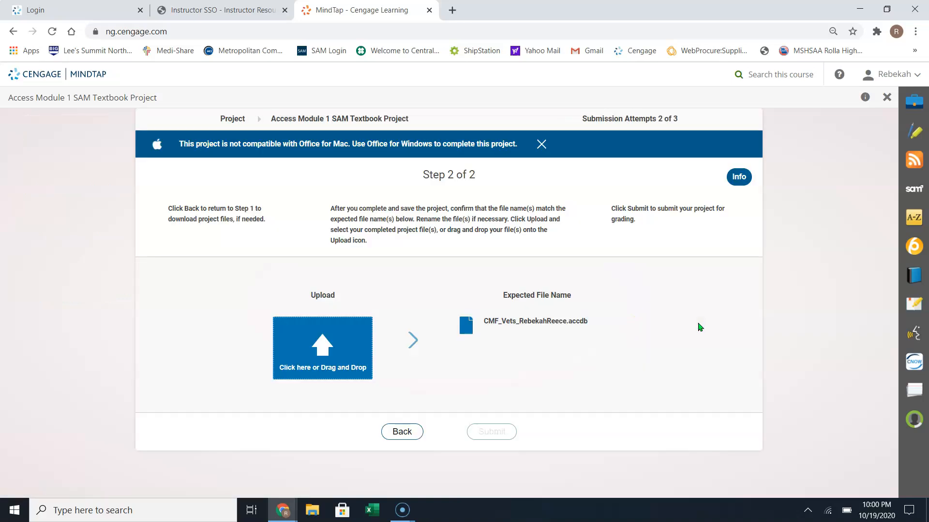
{"action": "left_click", "coordinate": [402, 431]}
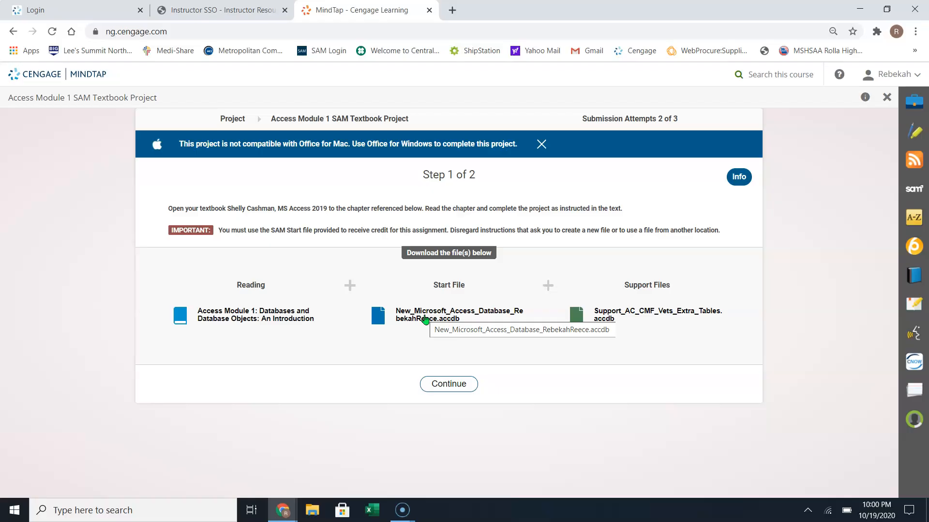
Save the start file and Support_AC_CMF_Vets_Extra_Tables.accdb into GRADES REPORTS, then continue to Step 2.
{"action": "left_click", "coordinate": [425, 317]}
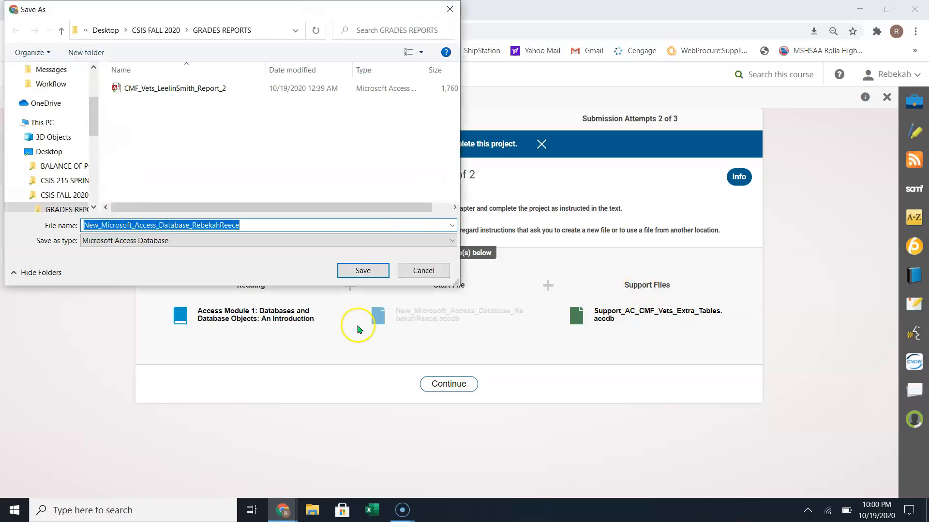
{"action": "left_click", "coordinate": [362, 272]}
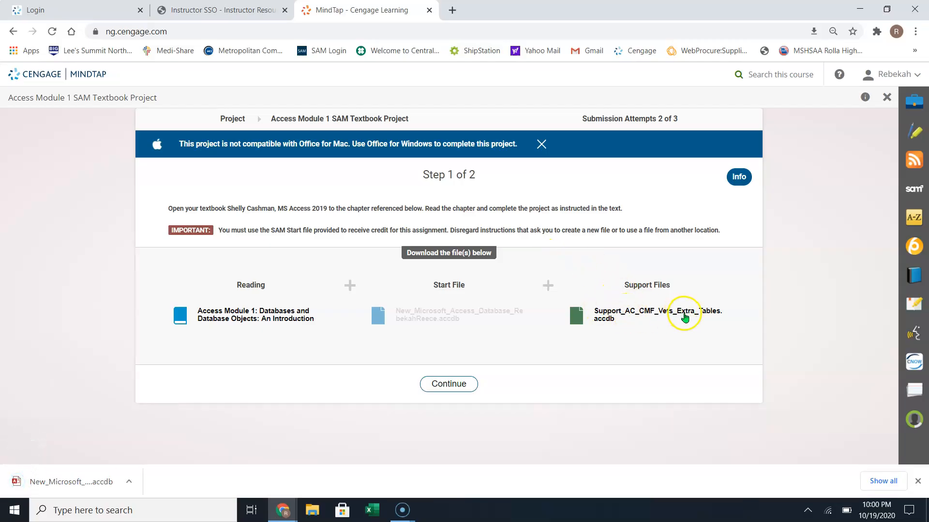
{"action": "left_click", "coordinate": [621, 315]}
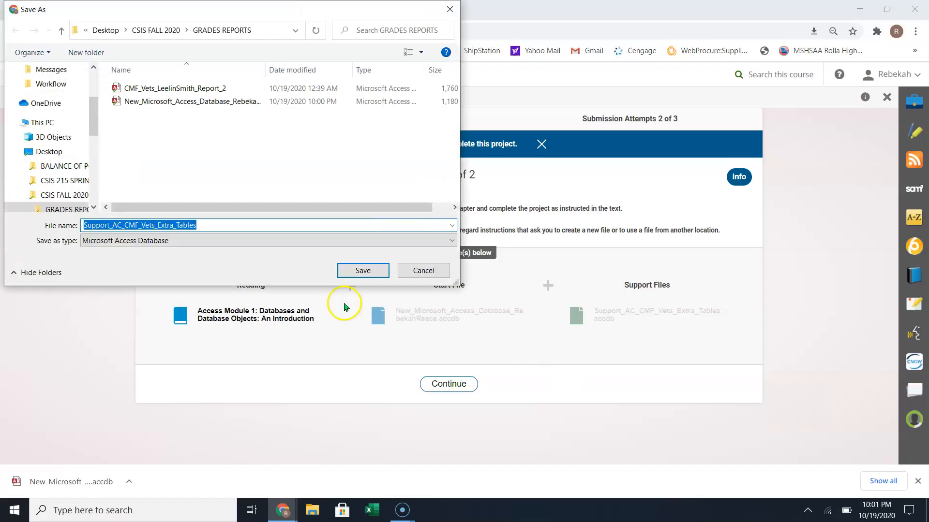
{"action": "left_click", "coordinate": [363, 270]}
{"action": "left_click", "coordinate": [442, 384]}
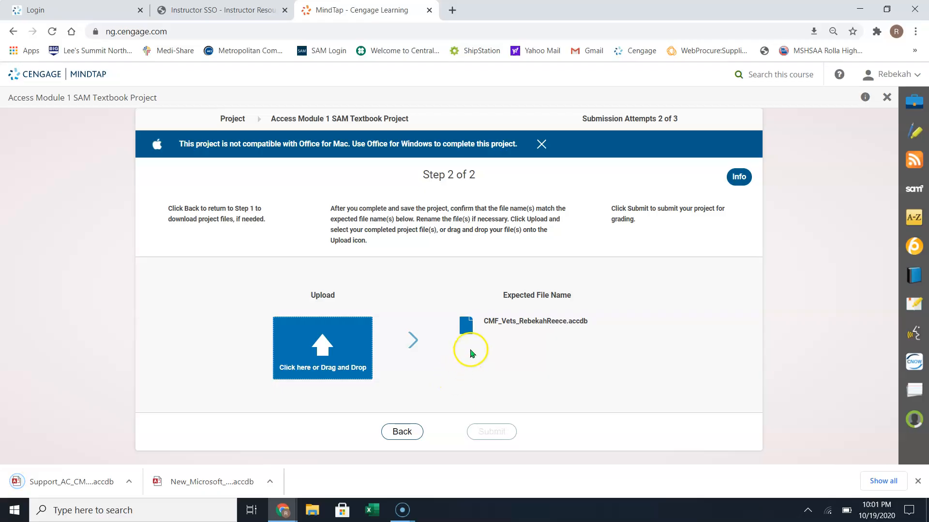
Copy the expected file name shown on the upload page.
{"action": "left_click_drag", "start_coordinate": [483, 321], "coordinate": [581, 331]}
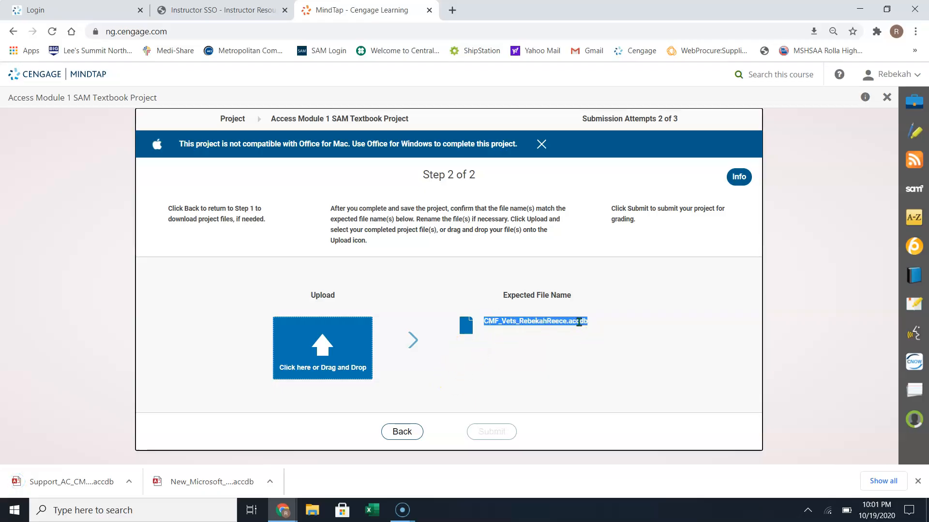
{"action": "right_click", "coordinate": [582, 324]}
{"action": "left_click", "coordinate": [597, 330]}
Close the project activity and scroll down to the Access Module 1 activities.
{"action": "left_click", "coordinate": [887, 99]}
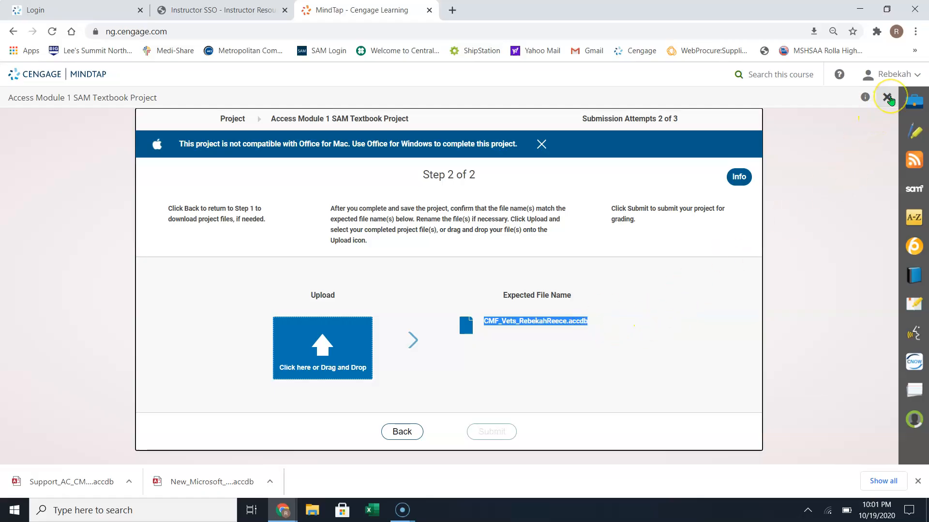
{"action": "left_click", "coordinate": [888, 97]}
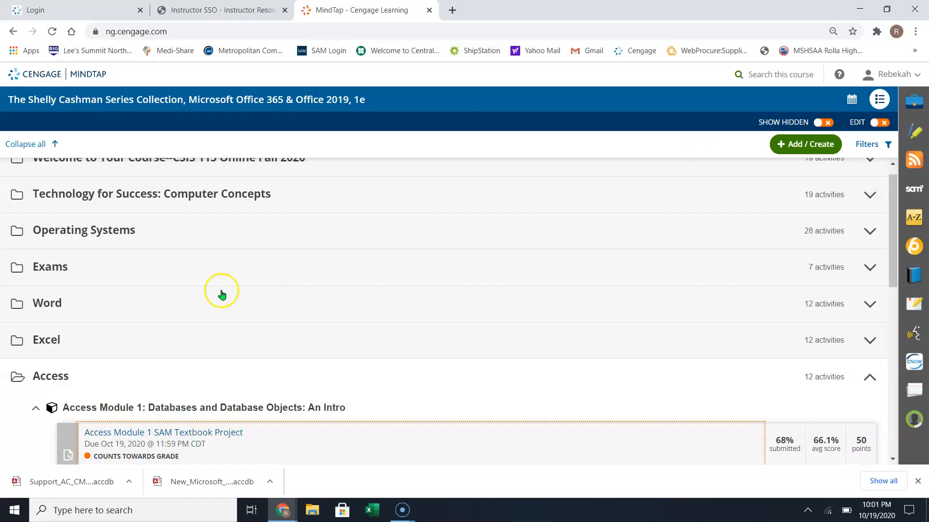
{"action": "scroll", "coordinate": [182, 309], "scroll_direction": "down", "scroll_amount": 2}
{"action": "scroll", "coordinate": [182, 309], "scroll_direction": "down", "scroll_amount": 2}
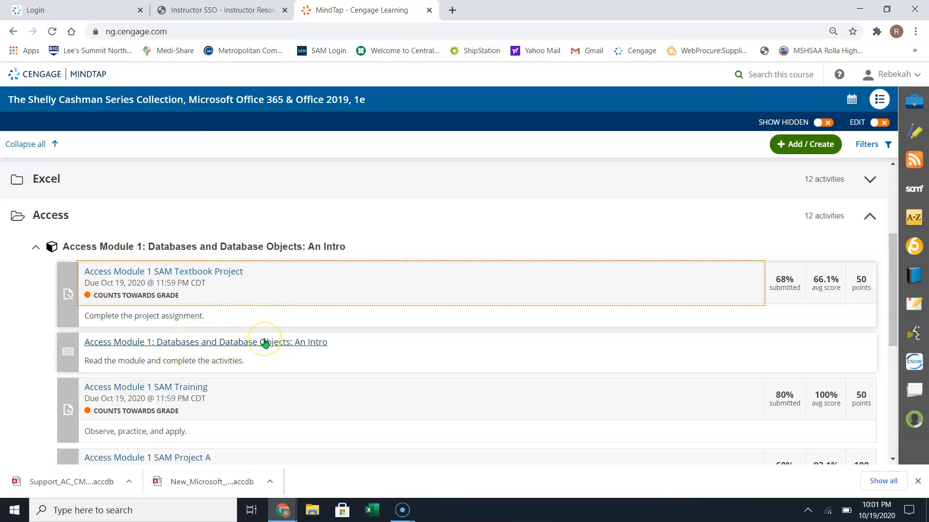
{"action": "left_click", "coordinate": [291, 338]}
{"action": "left_click", "coordinate": [301, 338]}
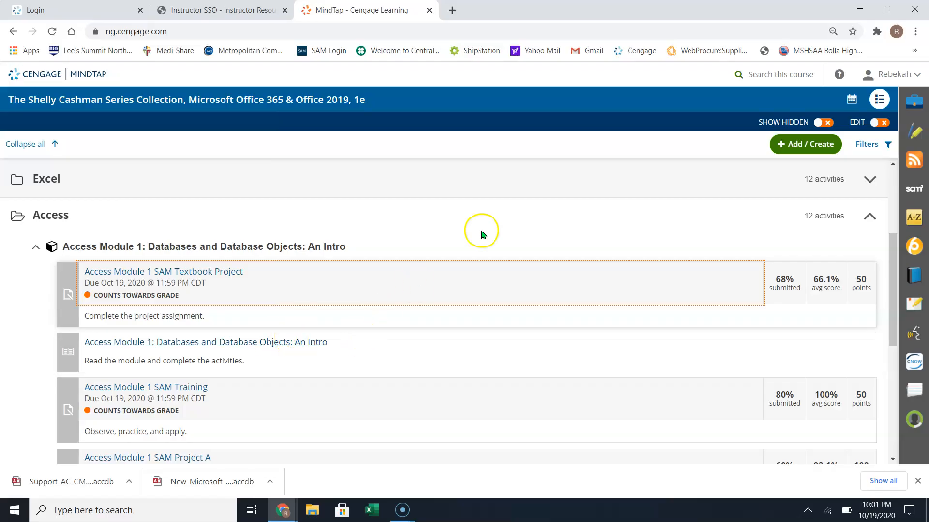
{"action": "left_click", "coordinate": [862, 10]}
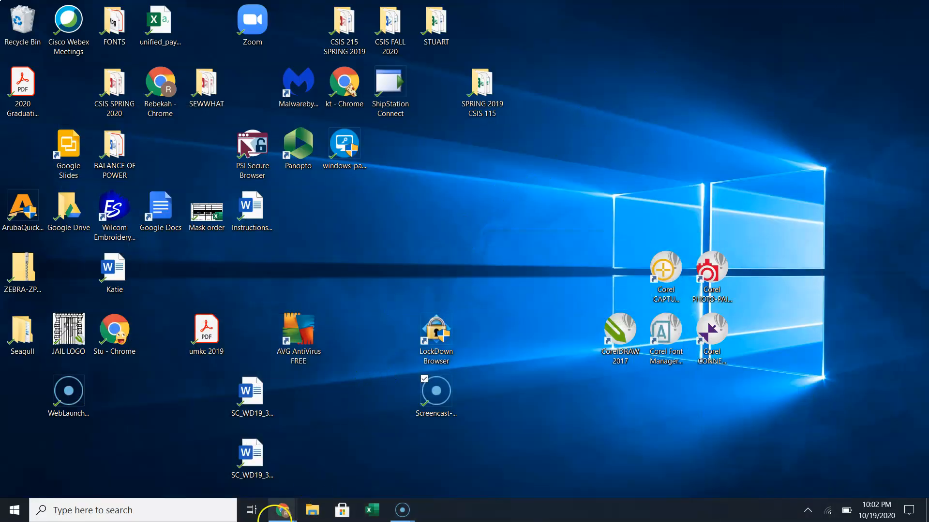
{"action": "mouse_move", "coordinate": [283, 510]}
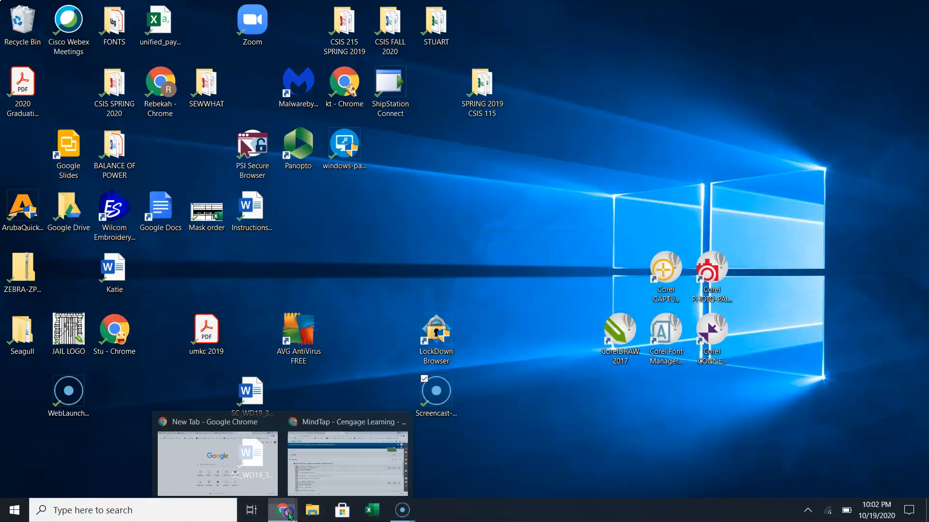
{"action": "left_click", "coordinate": [342, 481]}
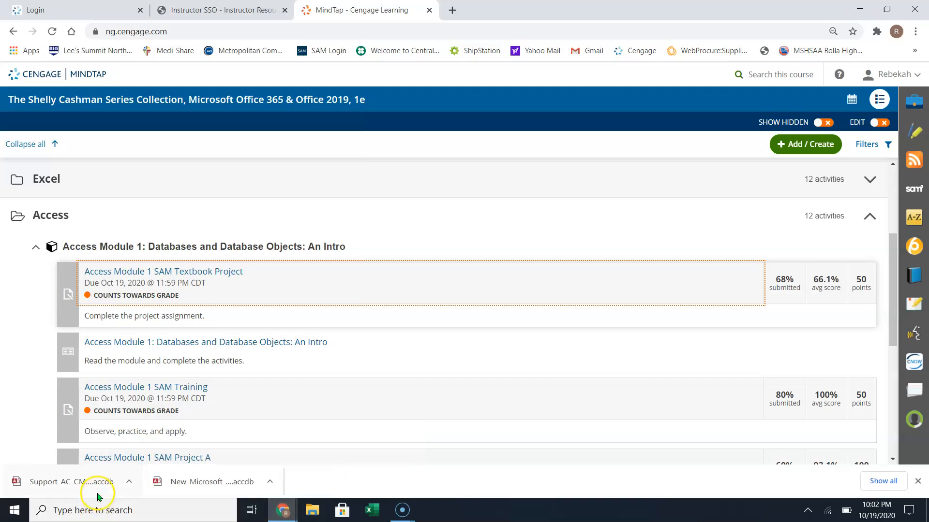
Open the downloaded start database in Access and enable its active content.
{"action": "left_click", "coordinate": [171, 477]}
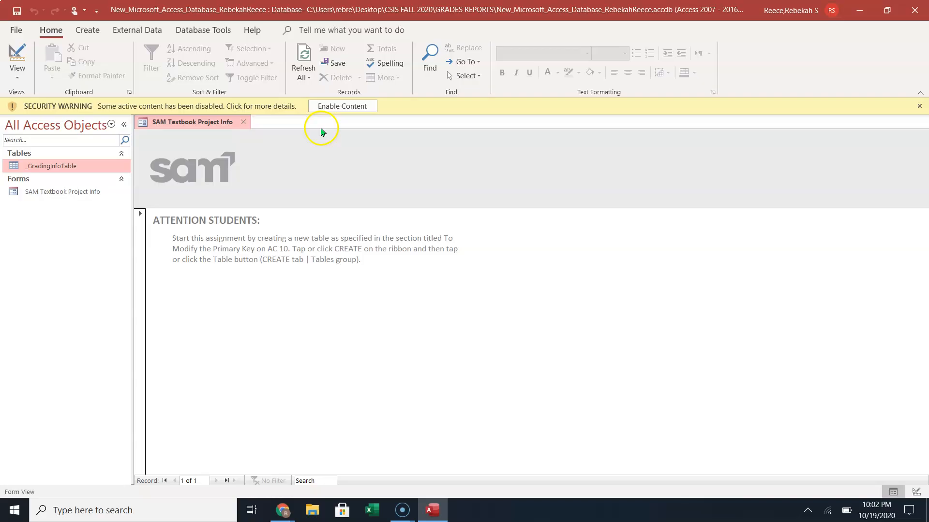
{"action": "left_click", "coordinate": [341, 106]}
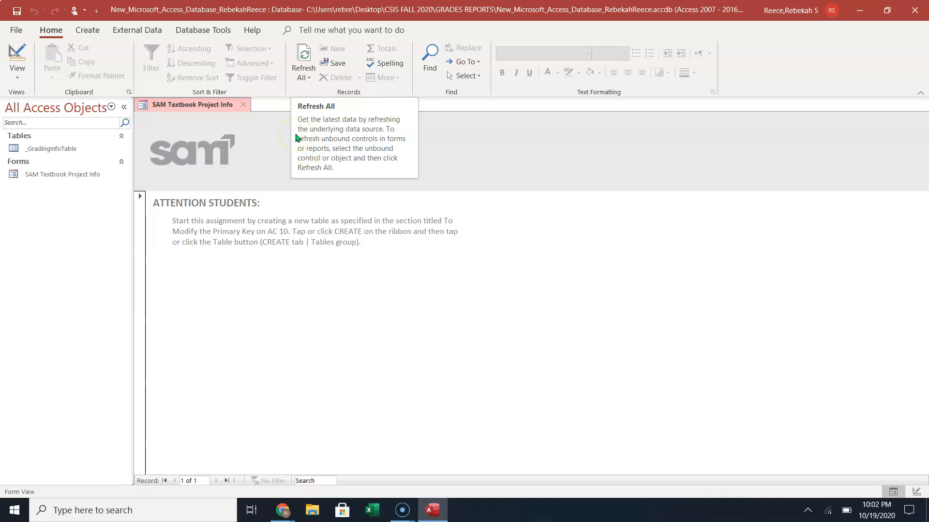
{"action": "left_click", "coordinate": [38, 151]}
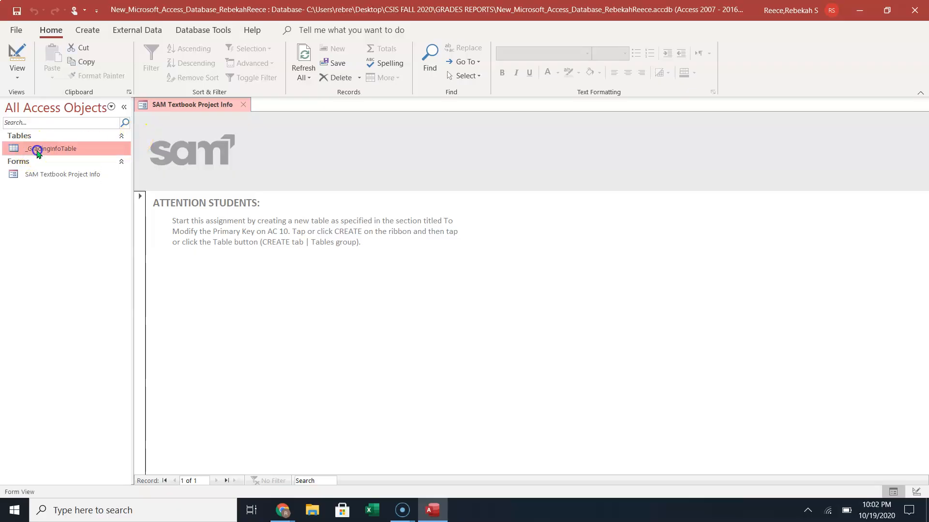
{"action": "double_click", "coordinate": [54, 149]}
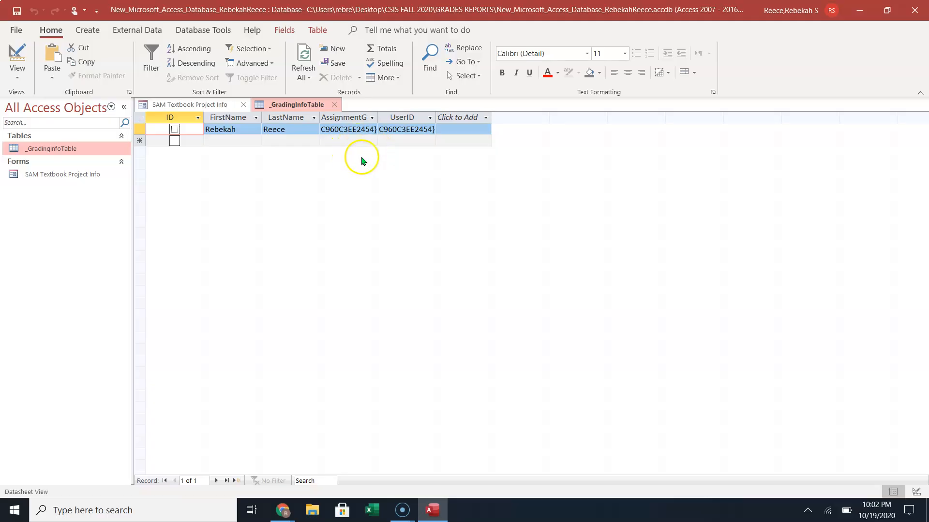
{"action": "left_click_drag", "start_coordinate": [378, 116], "coordinate": [379, 115]}
{"action": "double_click", "coordinate": [378, 115]}
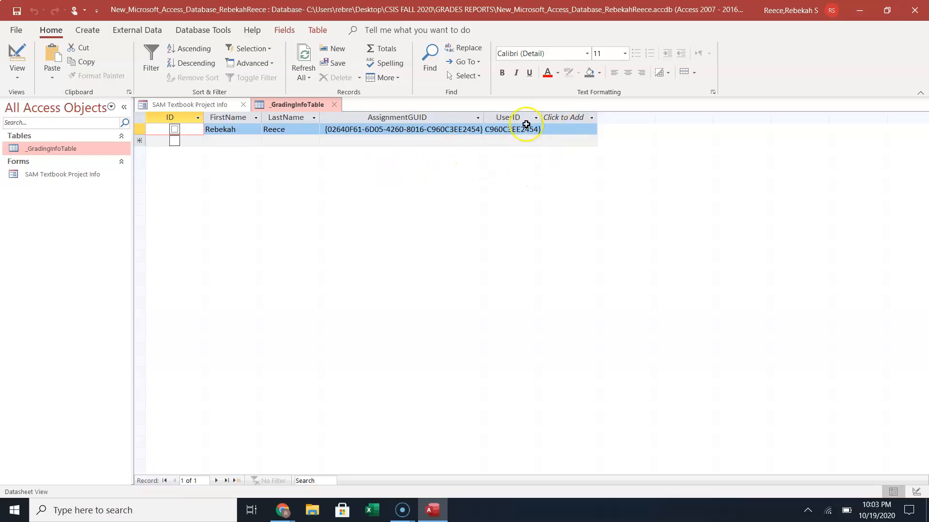
{"action": "left_click", "coordinate": [334, 106]}
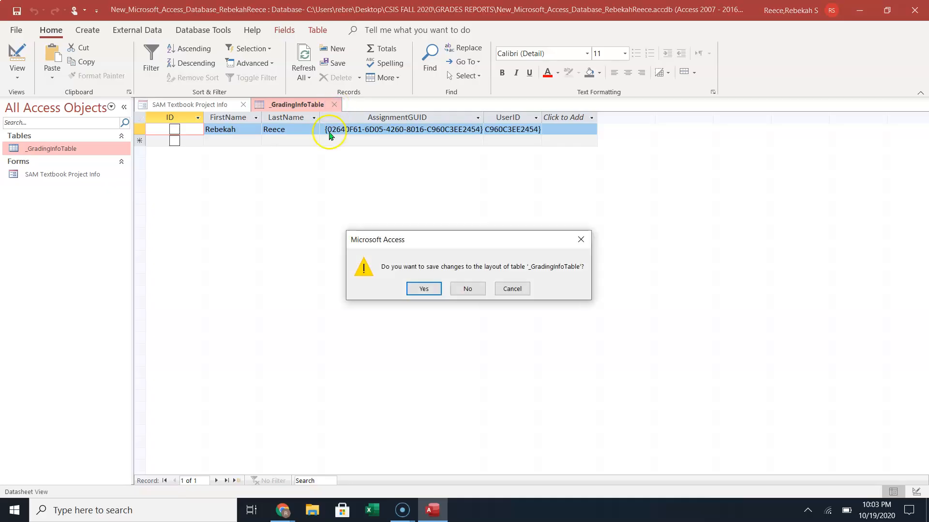
{"action": "left_click", "coordinate": [459, 292]}
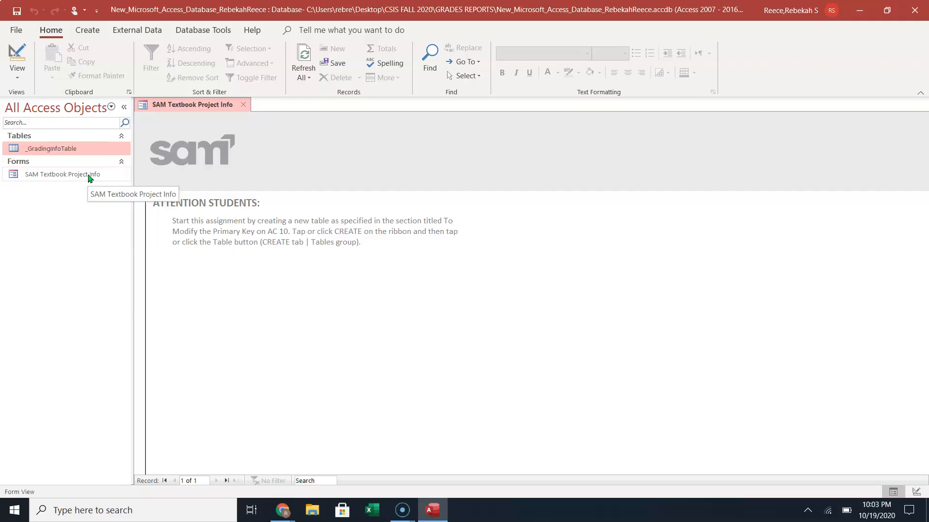
Close the SAM Textbook Project Info form tab.
{"action": "left_click", "coordinate": [244, 106]}
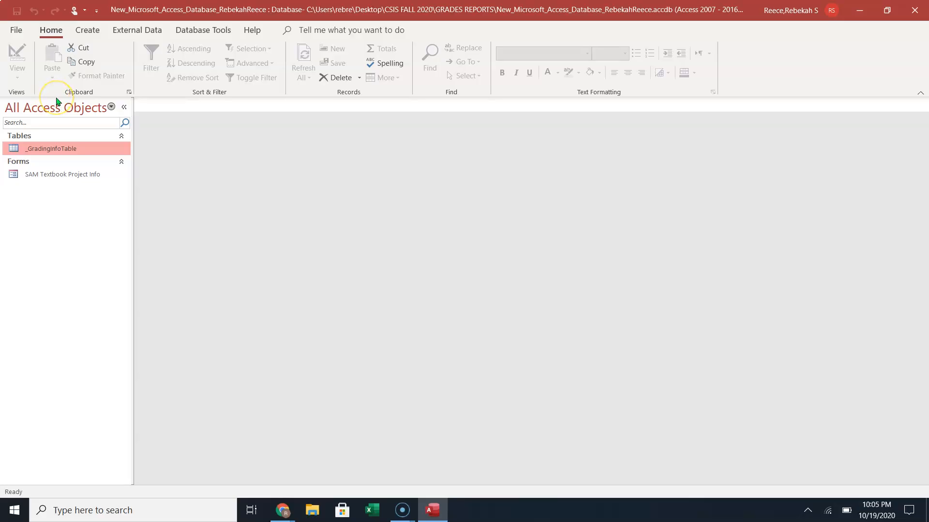
{"action": "left_click", "coordinate": [47, 32]}
{"action": "left_click", "coordinate": [86, 30]}
{"action": "left_click", "coordinate": [136, 32]}
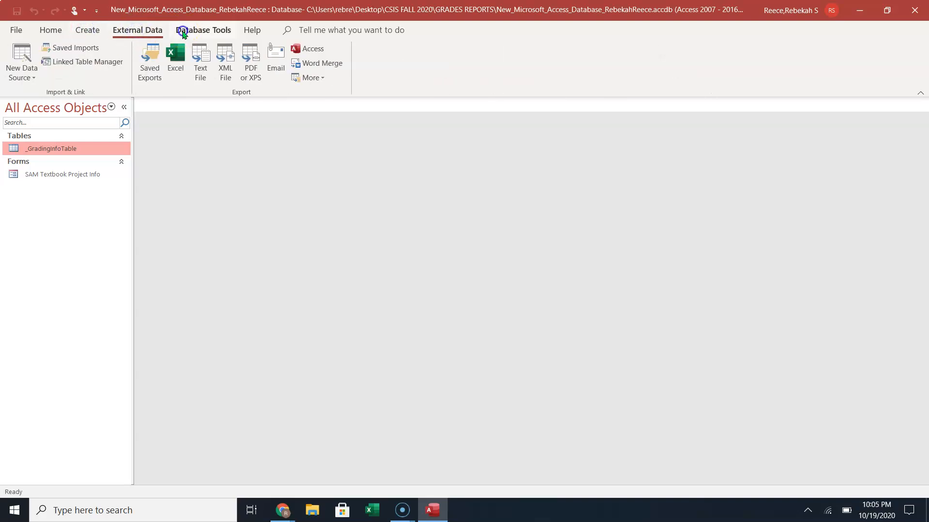
{"action": "left_click", "coordinate": [186, 30]}
{"action": "left_click", "coordinate": [250, 30]}
{"action": "left_click", "coordinate": [156, 30]}
{"action": "left_click", "coordinate": [88, 29]}
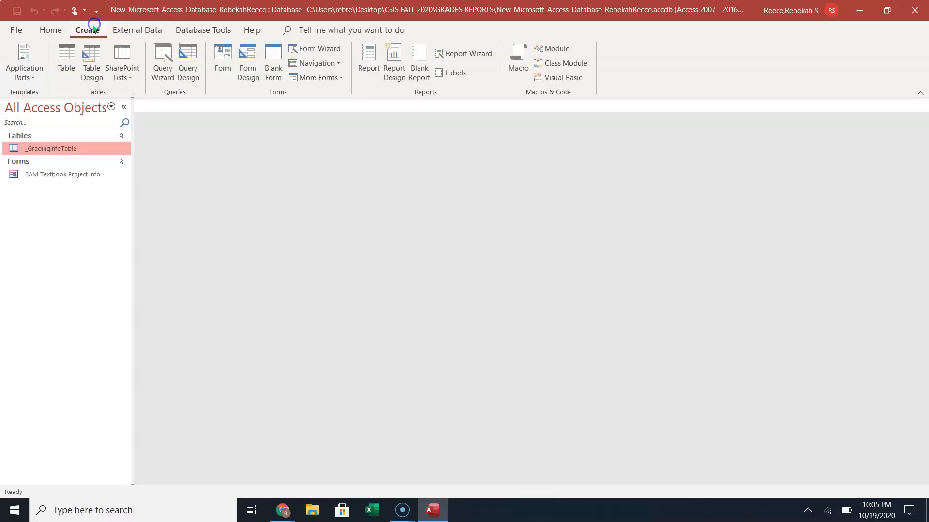
{"action": "left_click", "coordinate": [50, 31]}
{"action": "left_click", "coordinate": [78, 30]}
{"action": "left_click", "coordinate": [49, 30]}
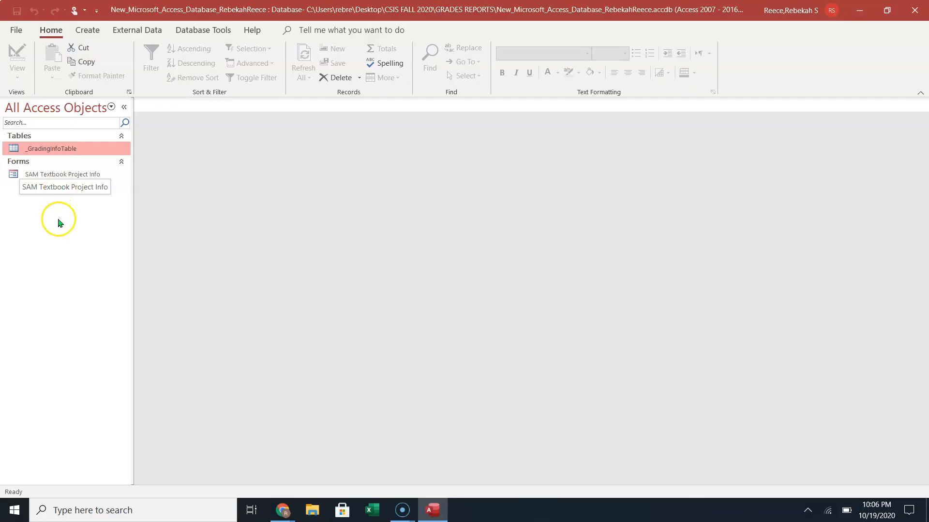
{"action": "left_click", "coordinate": [125, 108]}
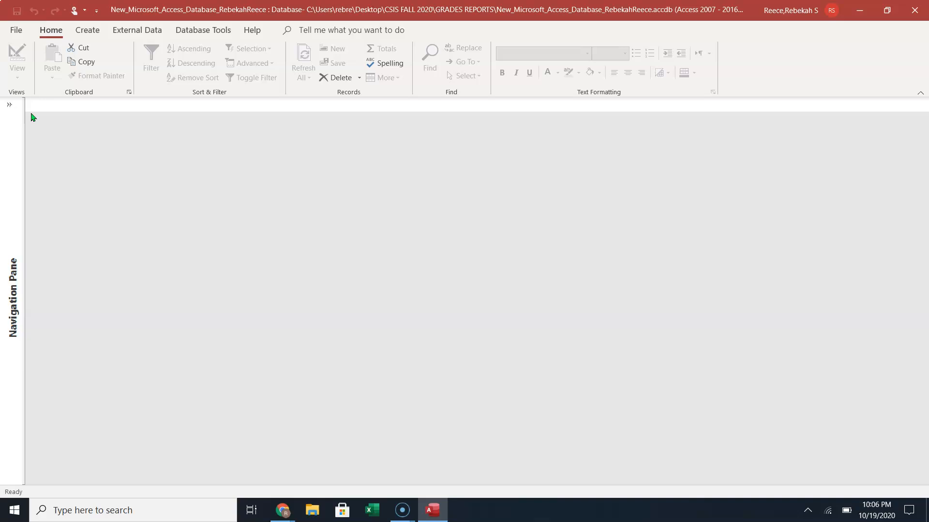
{"action": "left_click", "coordinate": [9, 105]}
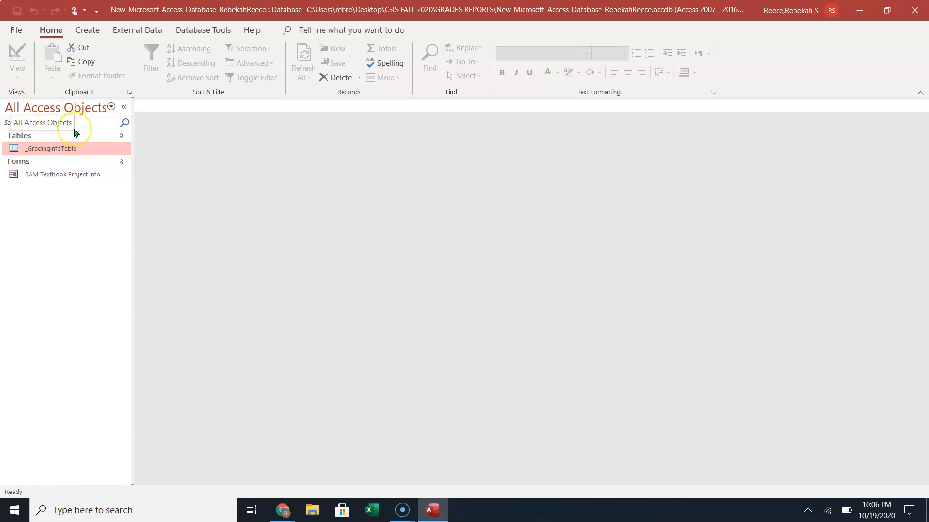
{"action": "left_click", "coordinate": [59, 127]}
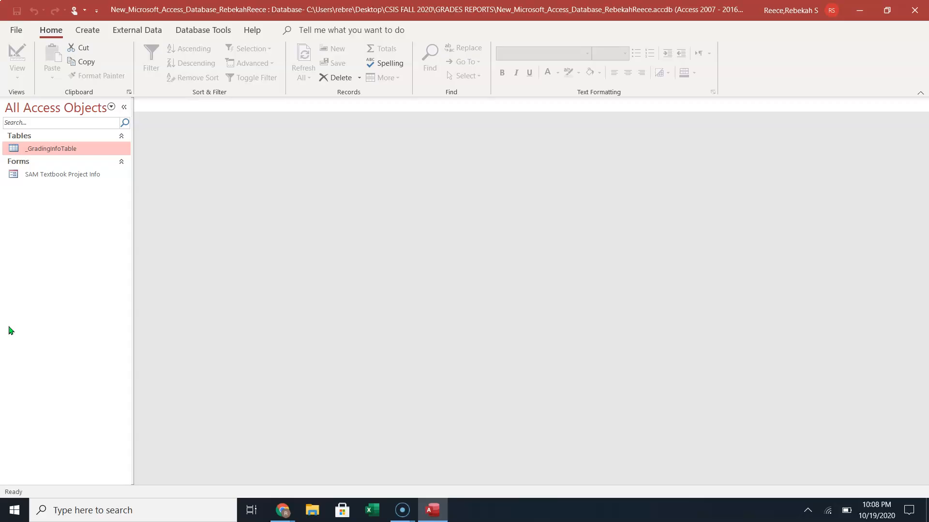
Open _GradingInfoTable in Datasheet View and select its single grading record.
{"action": "left_click", "coordinate": [54, 150]}
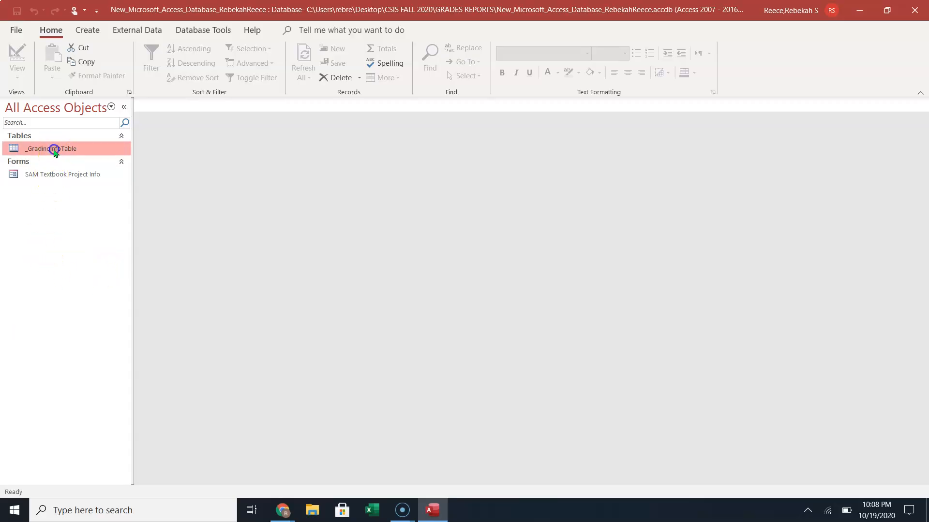
{"action": "double_click", "coordinate": [55, 150]}
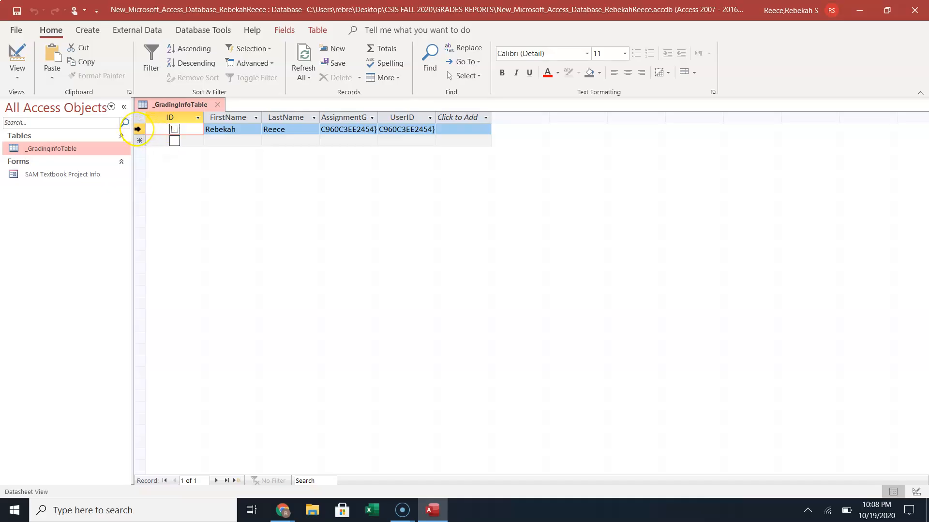
{"action": "left_click", "coordinate": [137, 129]}
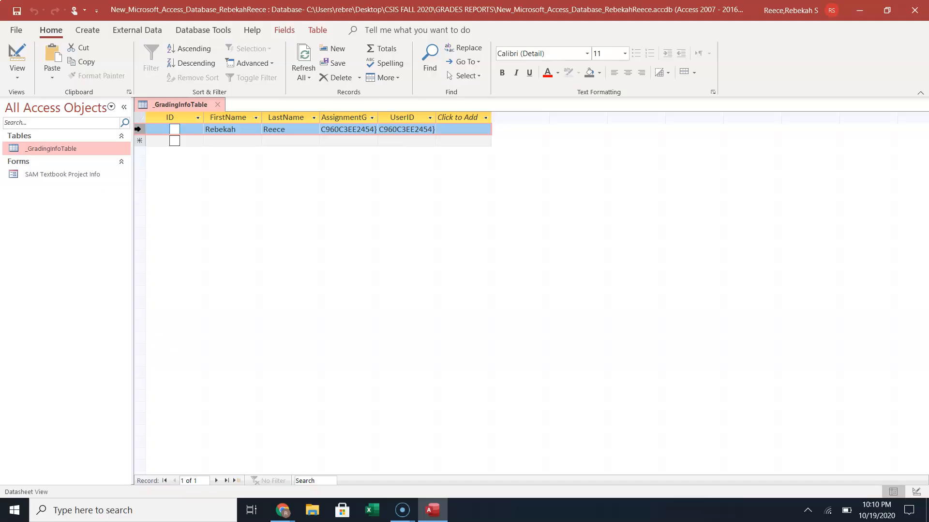
Go to File > New, choose Blank database, then cancel the blank-database prompt.
{"action": "left_click", "coordinate": [11, 30]}
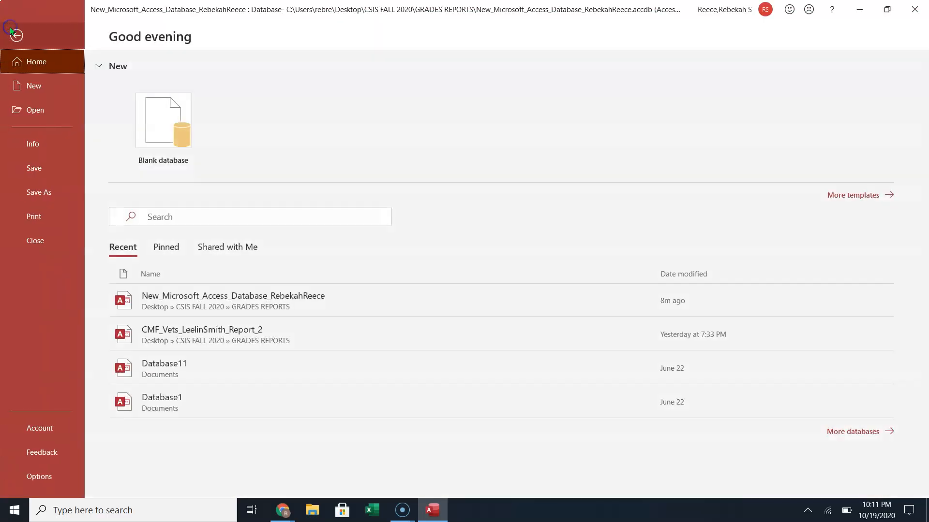
{"action": "left_click", "coordinate": [30, 86]}
{"action": "left_click", "coordinate": [131, 127]}
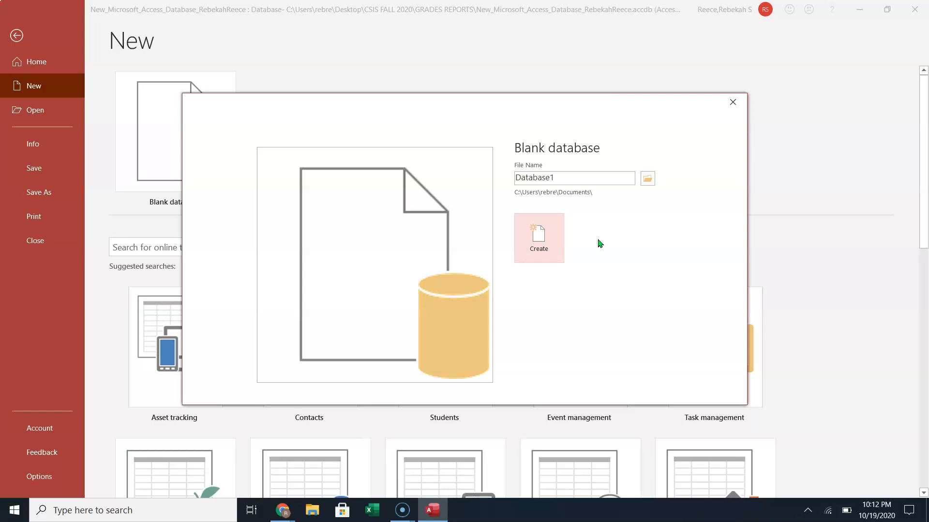
{"action": "left_click", "coordinate": [733, 100]}
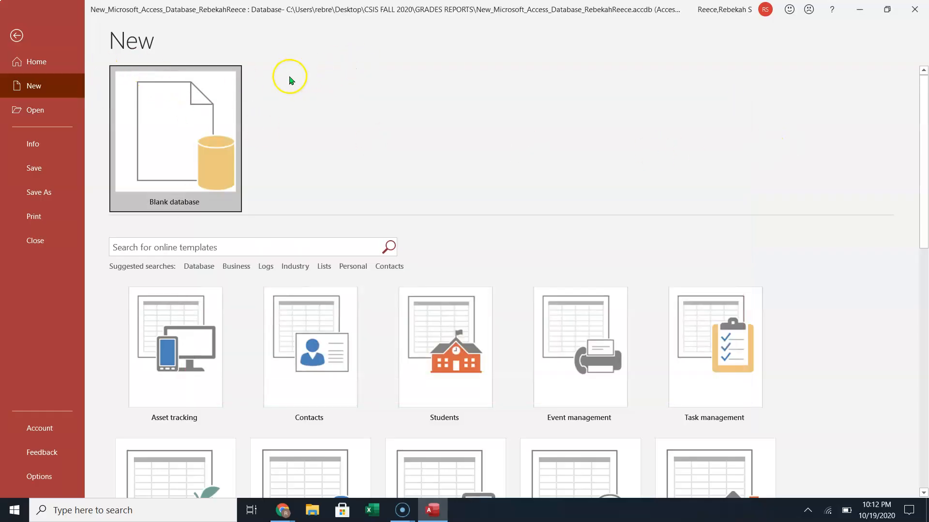
Leave Backstage view and return to the _GradingInfoTable datasheet.
{"action": "left_click", "coordinate": [16, 36]}
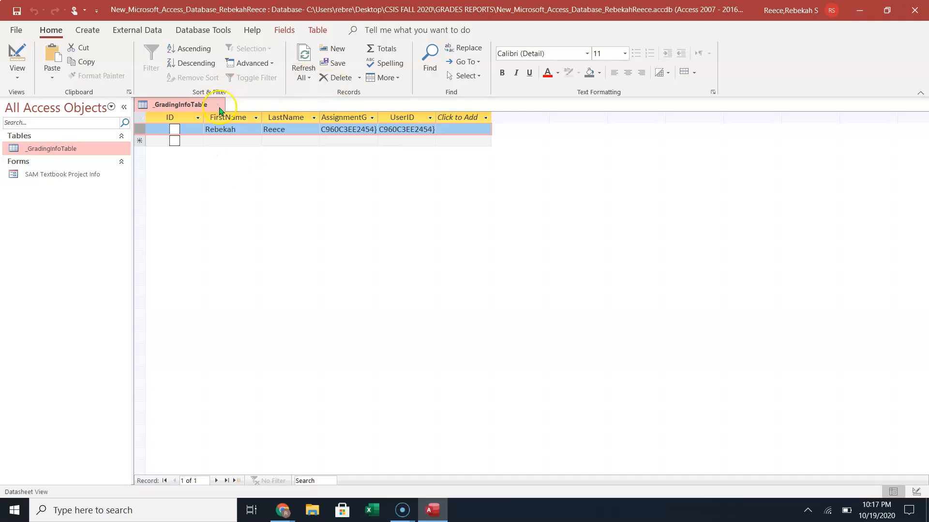
{"action": "left_click", "coordinate": [218, 108]}
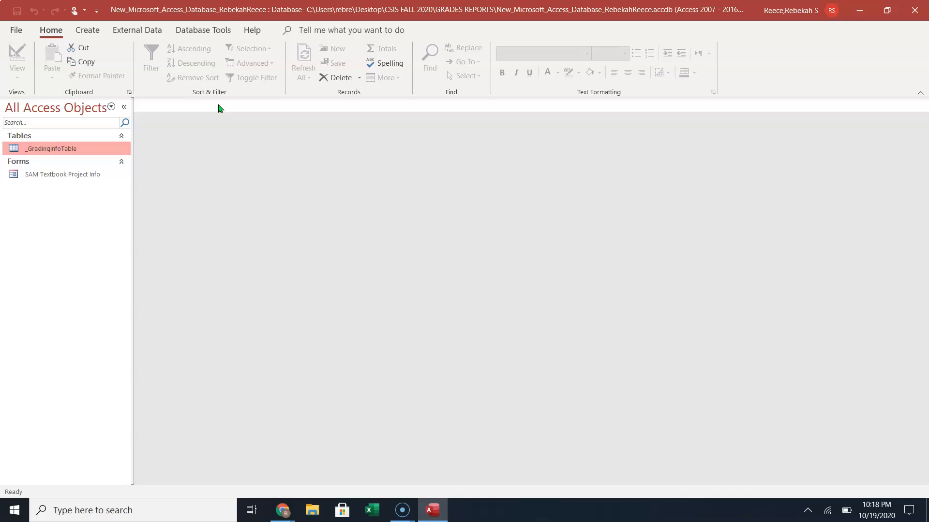
{"action": "double_click", "coordinate": [70, 147]}
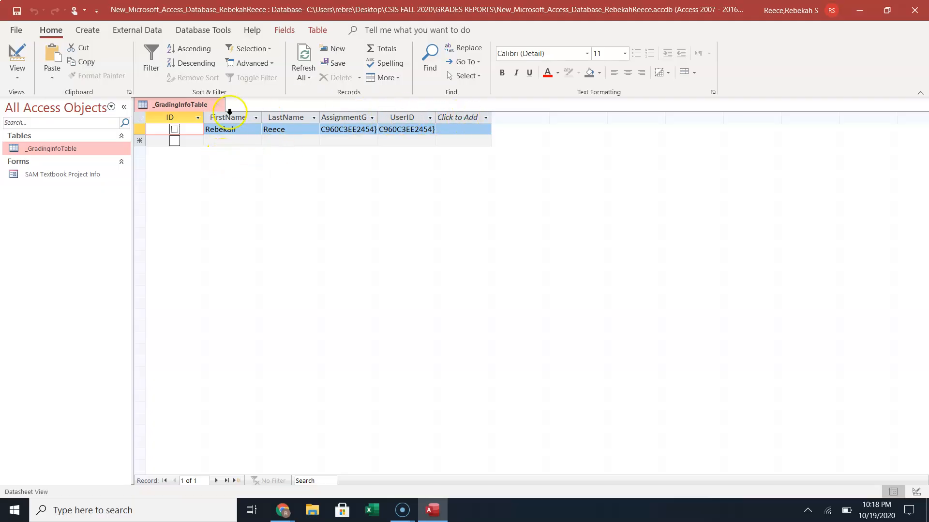
{"action": "left_click", "coordinate": [14, 54]}
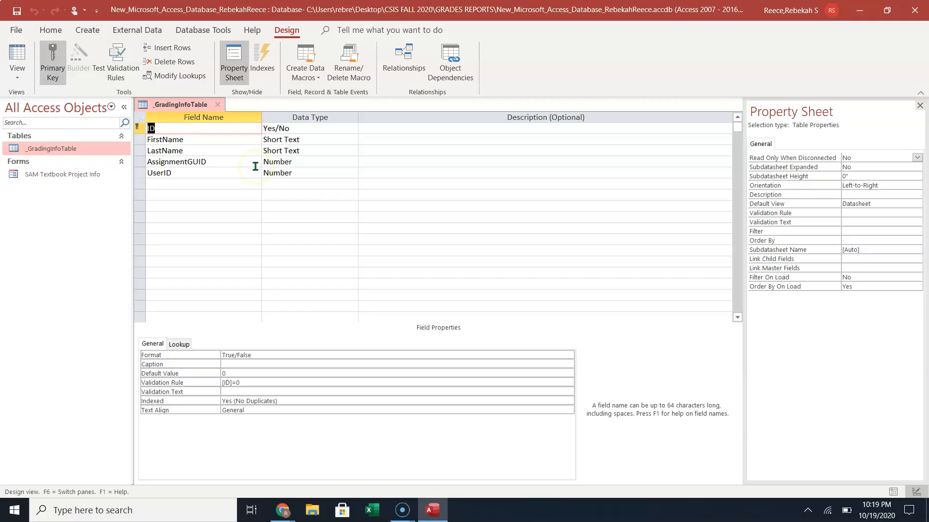
{"action": "left_click", "coordinate": [216, 106]}
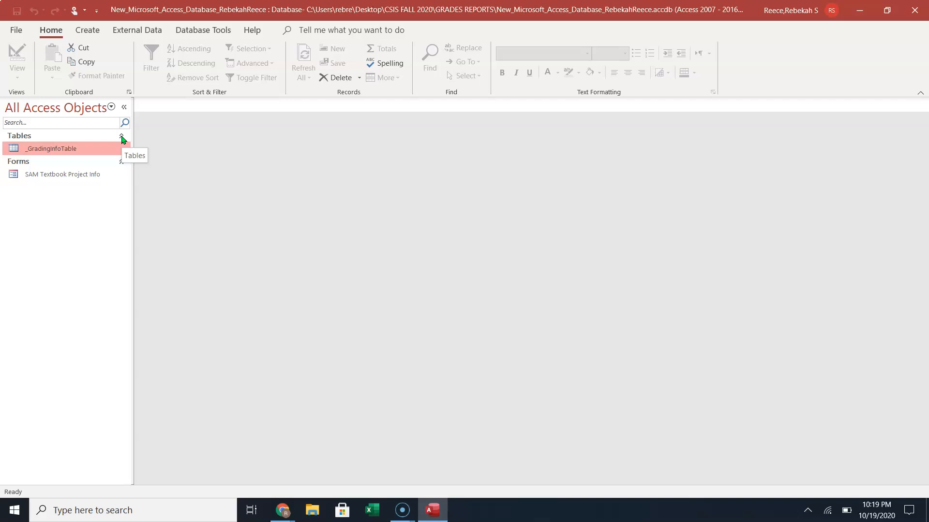
Create a new blank Table1 and select its default AutoNumber ID field.
{"action": "left_click", "coordinate": [86, 32]}
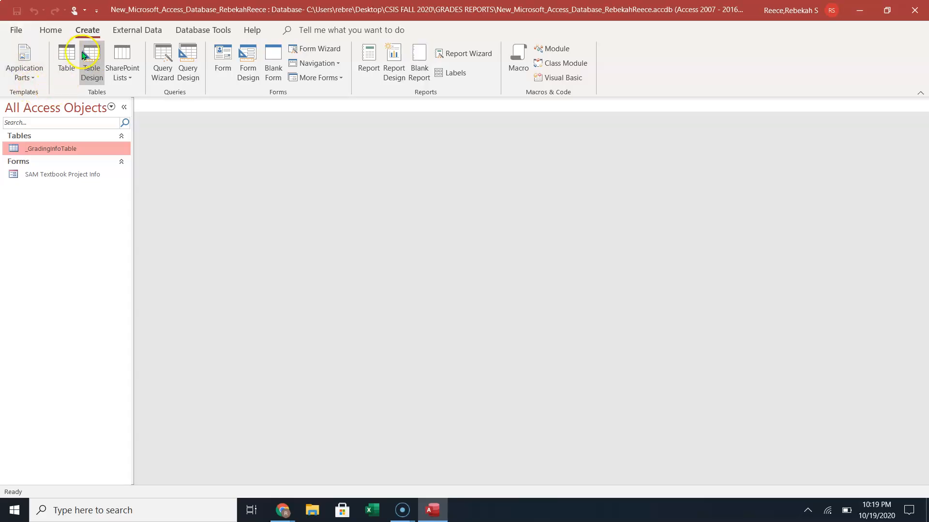
{"action": "left_click", "coordinate": [65, 52]}
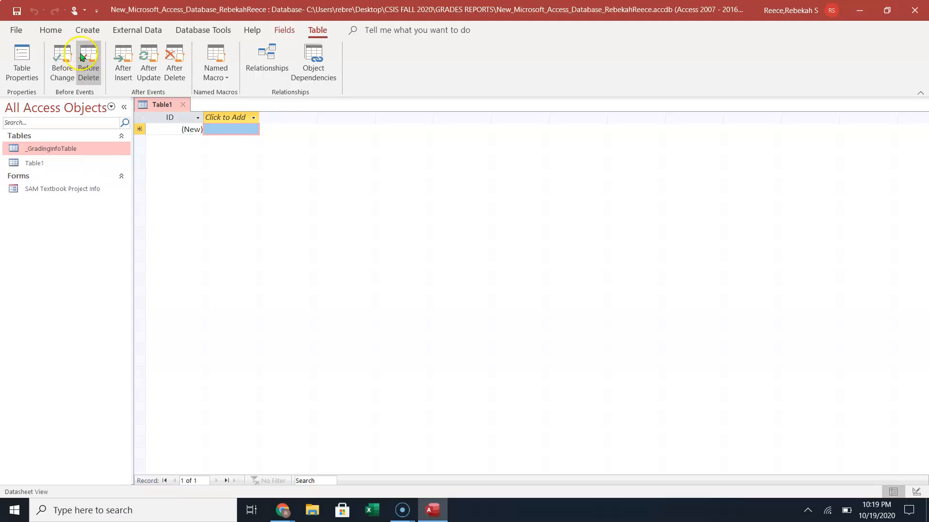
{"action": "left_click", "coordinate": [167, 129]}
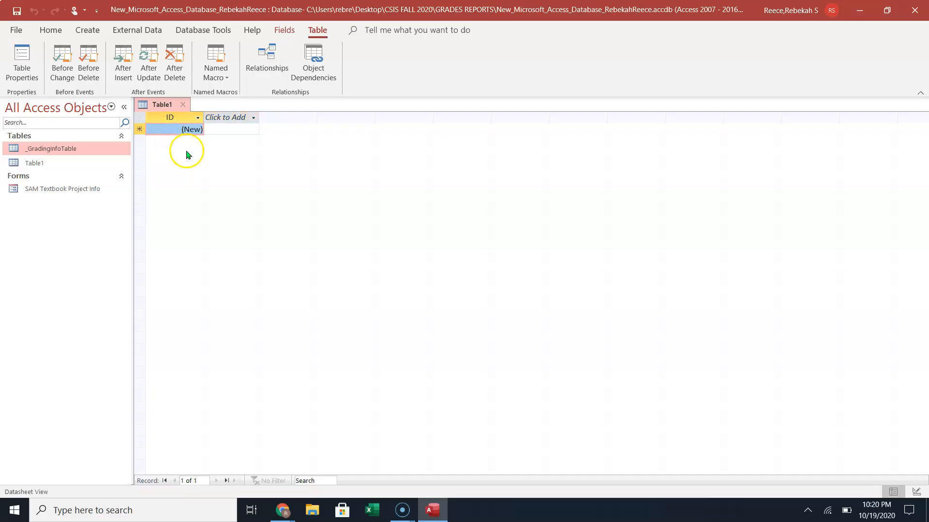
{"action": "left_click", "coordinate": [282, 30]}
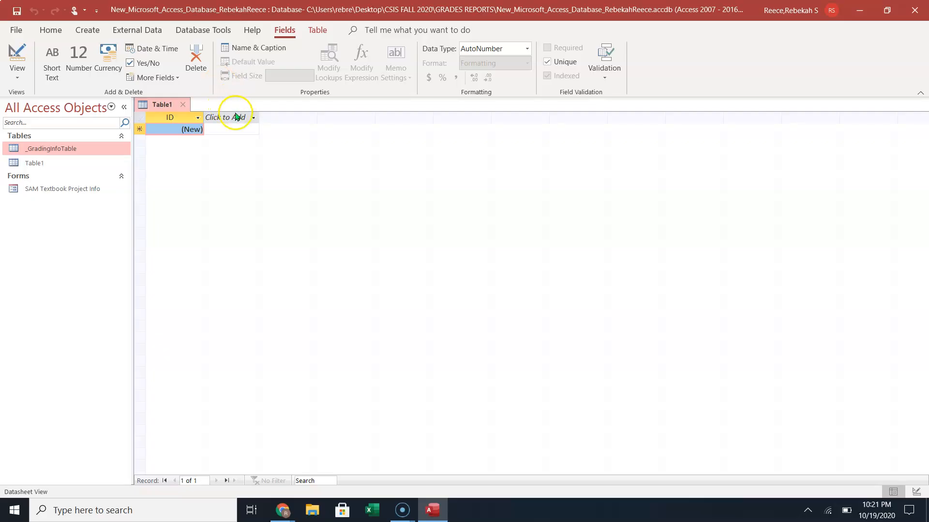
Rename Table1's ID field to 'Owner ID'.
{"action": "right_click", "coordinate": [168, 116]}
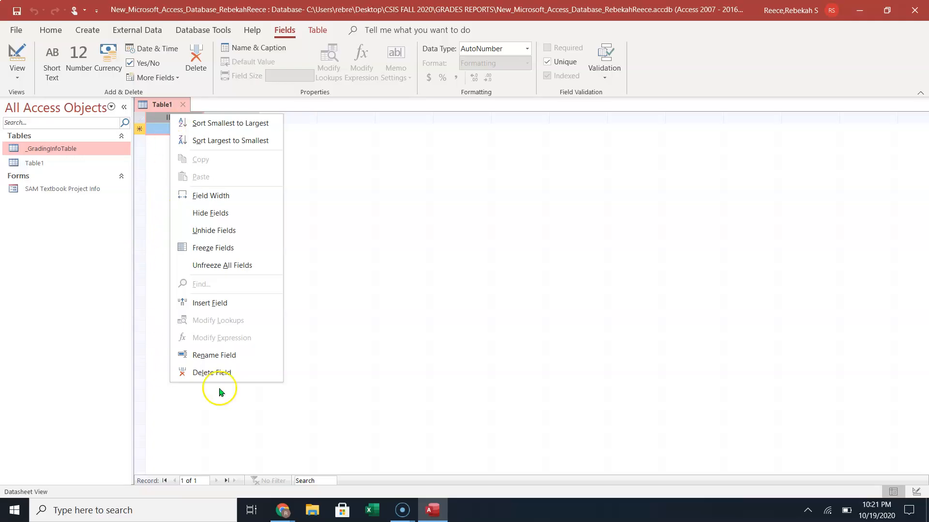
{"action": "left_click", "coordinate": [220, 356]}
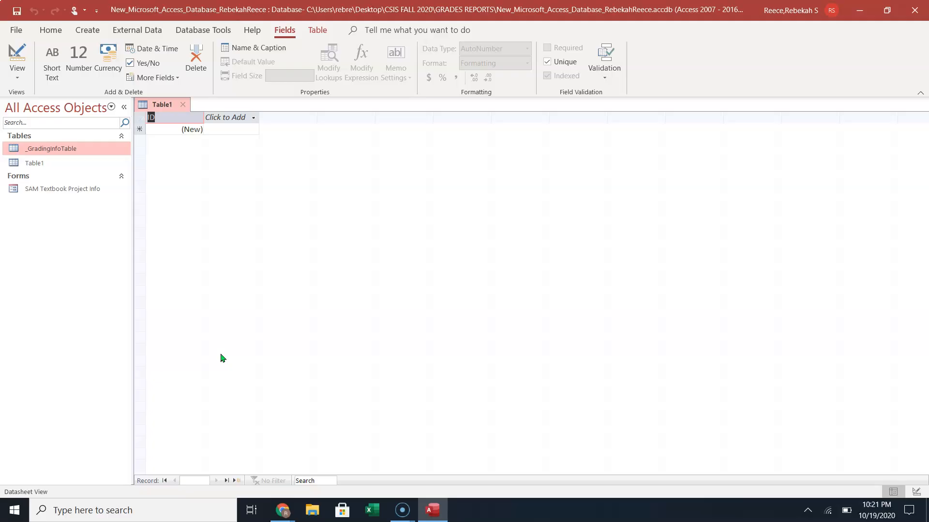
{"action": "type", "text": "Owner ID"}
{"action": "left_click", "coordinate": [164, 128]}
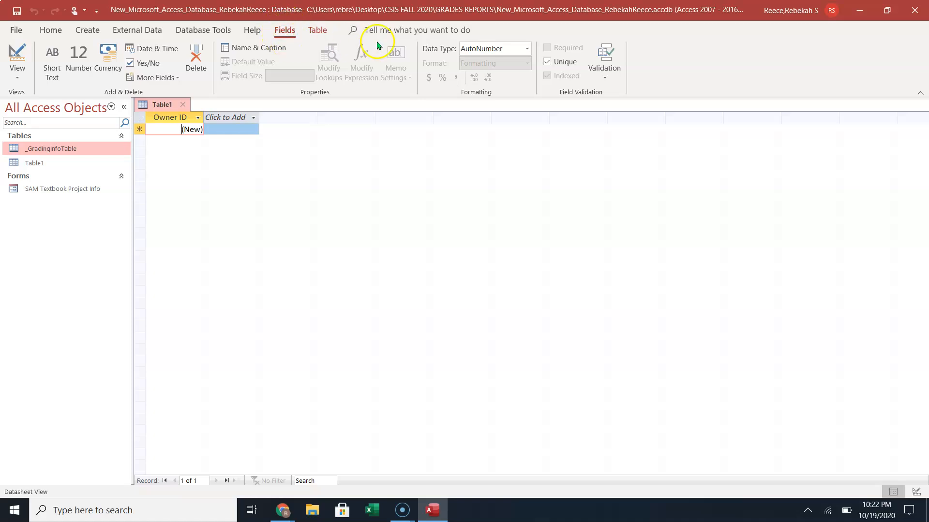
Change the Owner ID field's data type from AutoNumber to Short Text.
{"action": "left_click", "coordinate": [527, 49]}
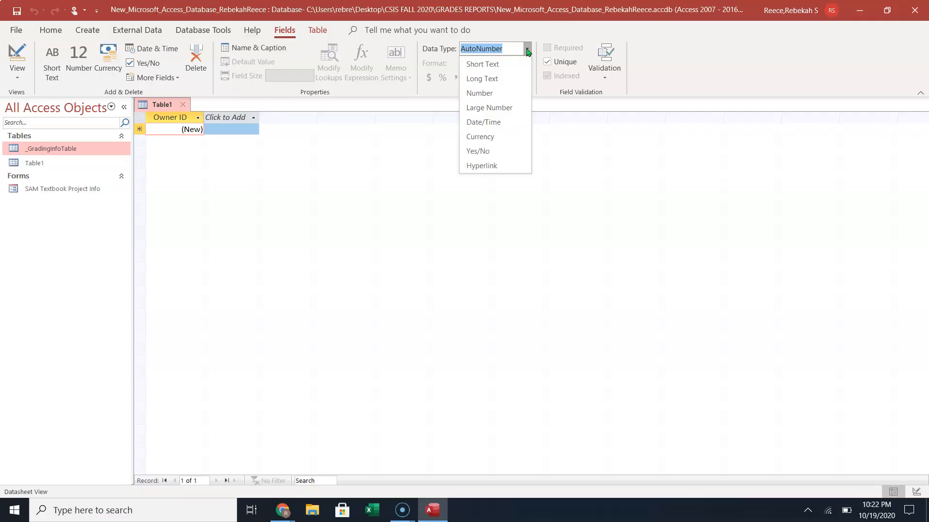
{"action": "left_click", "coordinate": [493, 64]}
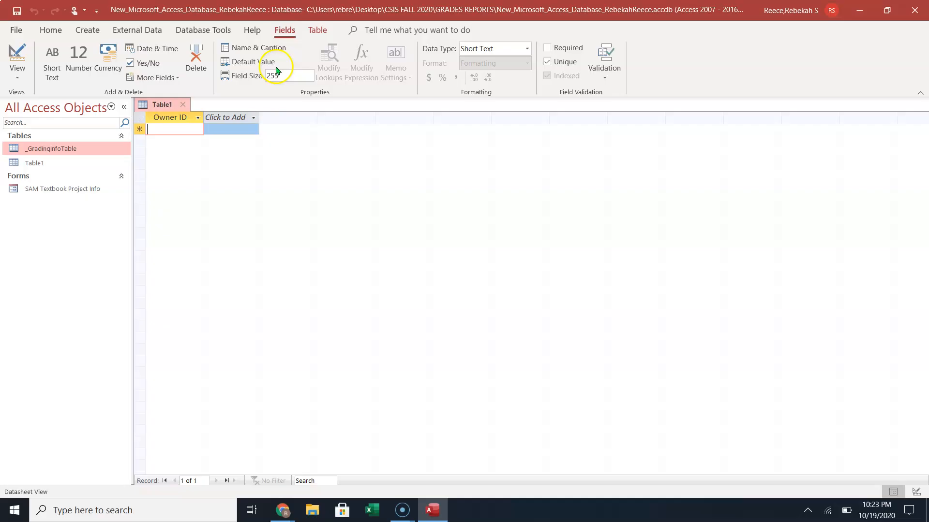
Change the Owner ID field size from 255 to 5.
{"action": "double_click", "coordinate": [293, 78]}
{"action": "type", "text": "5"}
Enter the caption 'O_ID' for Owner ID in the Name & Caption properties.
{"action": "left_click", "coordinate": [258, 49]}
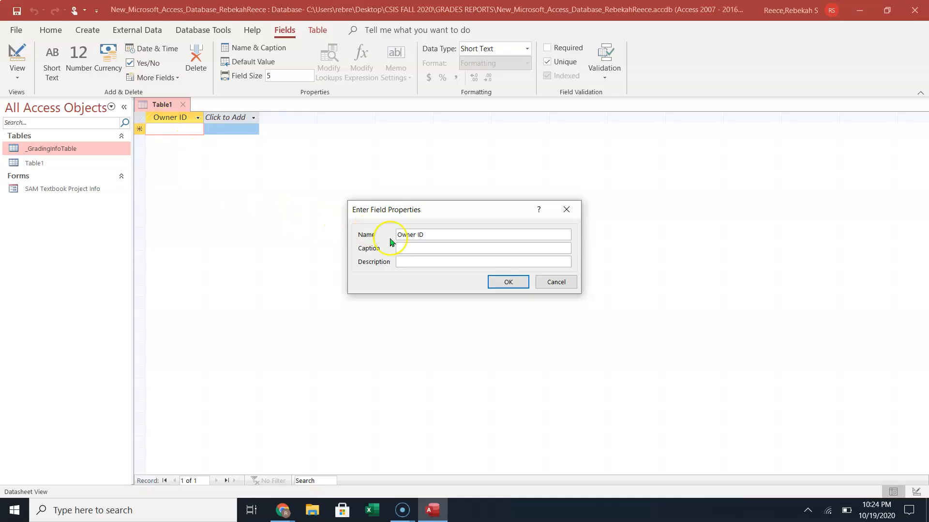
{"action": "left_click", "coordinate": [416, 249]}
{"action": "left_click", "coordinate": [414, 246]}
{"action": "type", "text": "O_ID"}
{"action": "left_click", "coordinate": [408, 264]}
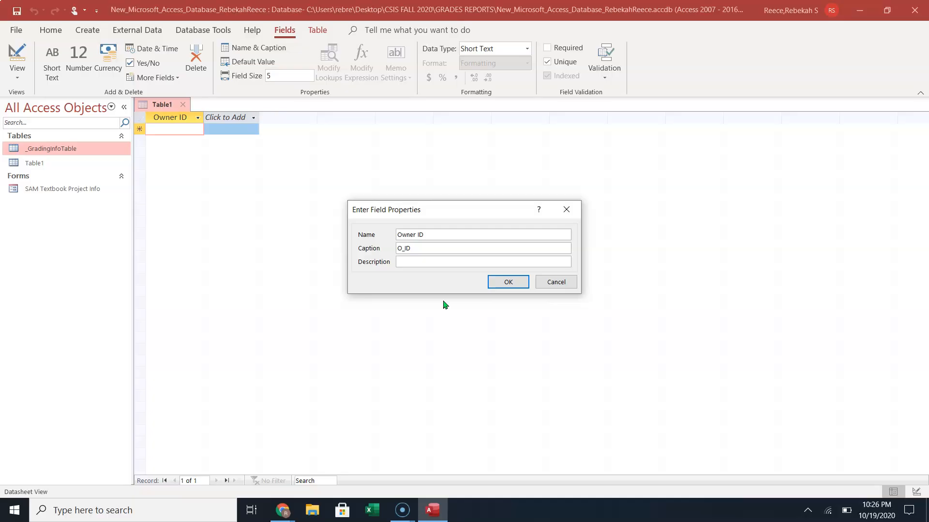
Enter the description 'Unique identifier of pet owner' for Owner ID and confirm it.
{"action": "type", "text": "Unique"}
{"action": "type", "text": "identifier of pet owner"}
{"action": "left_click", "coordinate": [509, 282]}
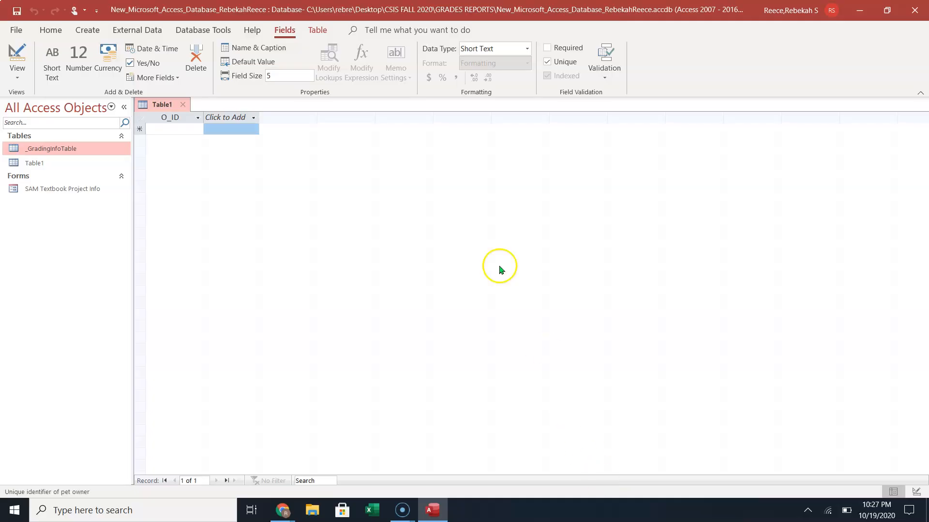
Show the data-type choices on the Click to Add column after O_ID.
{"action": "left_click", "coordinate": [235, 118]}
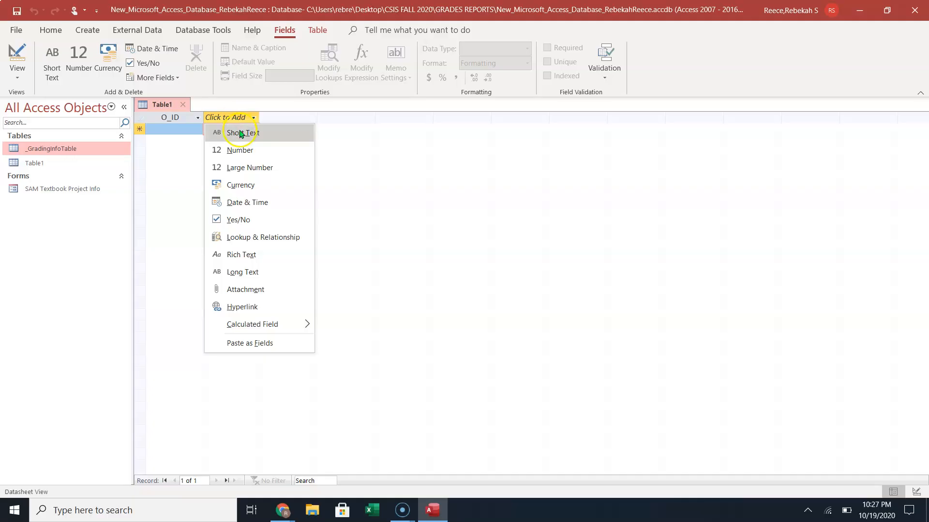
Add a Short Text field named 'Owner First Name' and autofit its column width.
{"action": "left_click", "coordinate": [239, 132]}
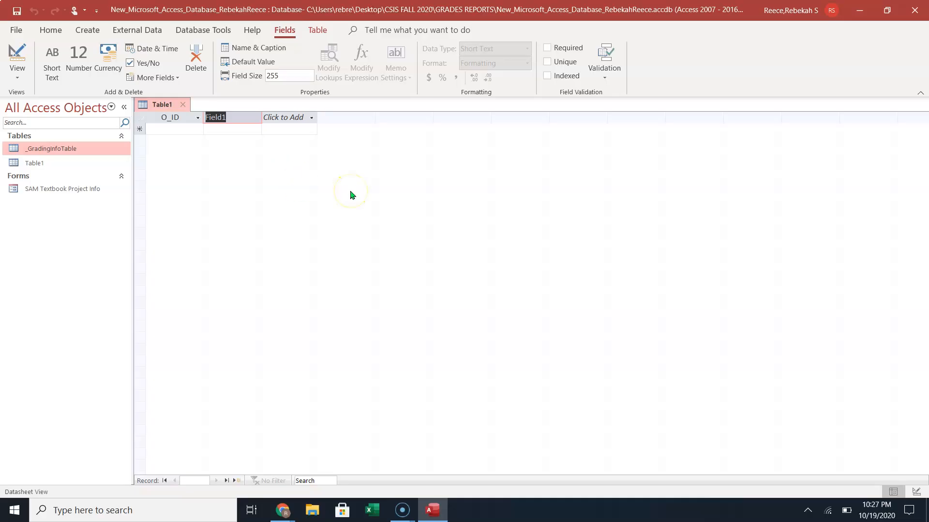
{"action": "type", "text": "Owner F"}
{"action": "type", "text": "irst Na"}
{"action": "type", "text": "me"}
{"action": "left_click", "coordinate": [215, 131]}
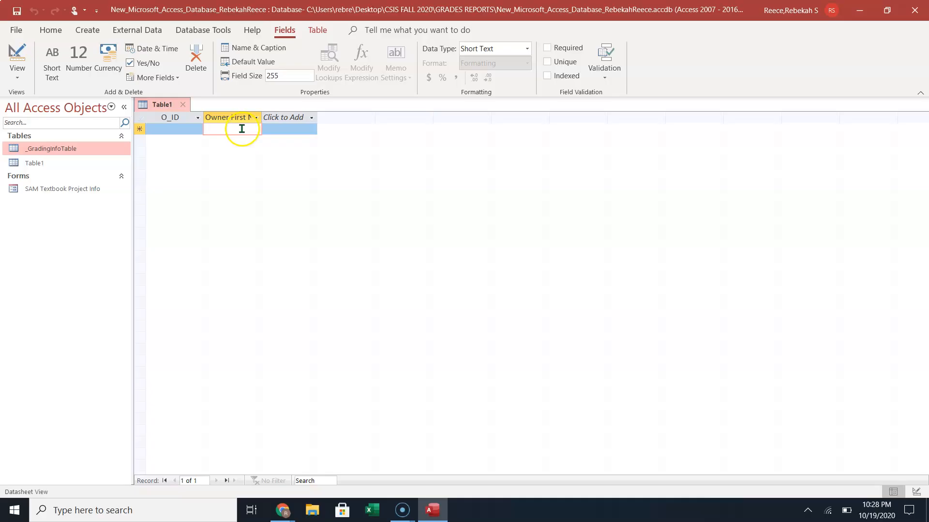
{"action": "left_click", "coordinate": [235, 128]}
{"action": "left_click", "coordinate": [235, 129]}
{"action": "double_click", "coordinate": [262, 118]}
{"action": "left_click", "coordinate": [281, 118]}
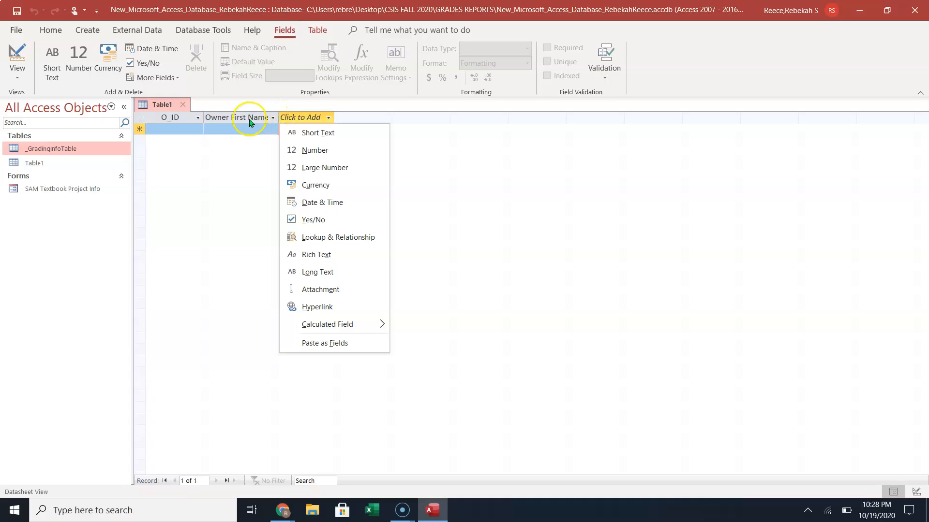
Autofit the Owner First Name column and change its field size from 255 to 50.
{"action": "left_click", "coordinate": [237, 142]}
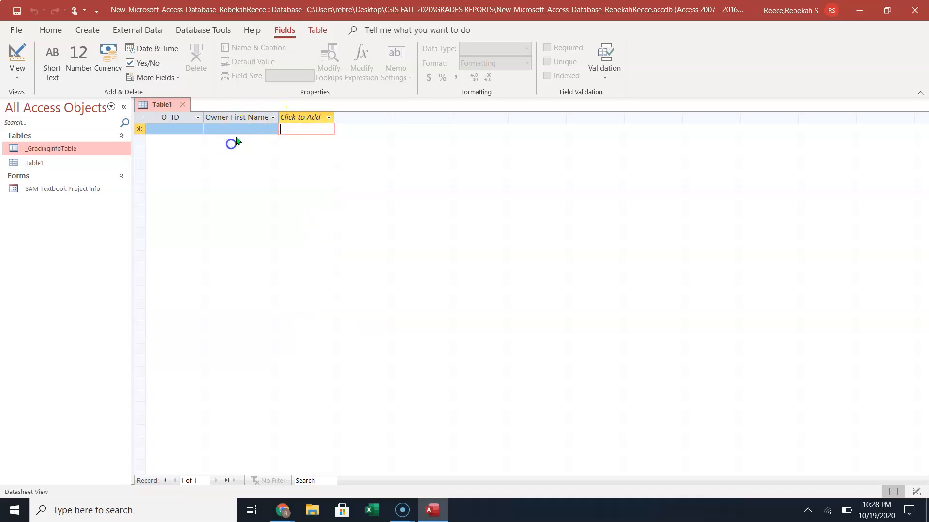
{"action": "double_click", "coordinate": [279, 117]}
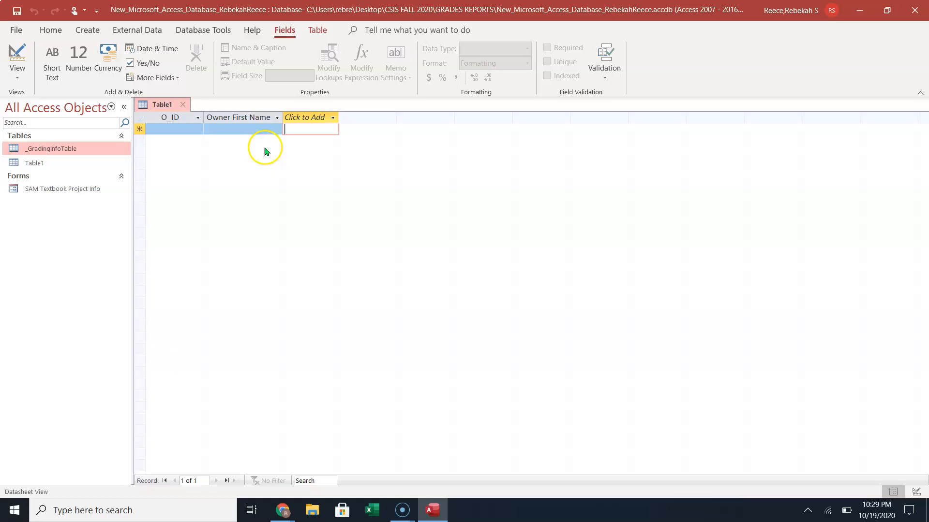
{"action": "left_click", "coordinate": [259, 118]}
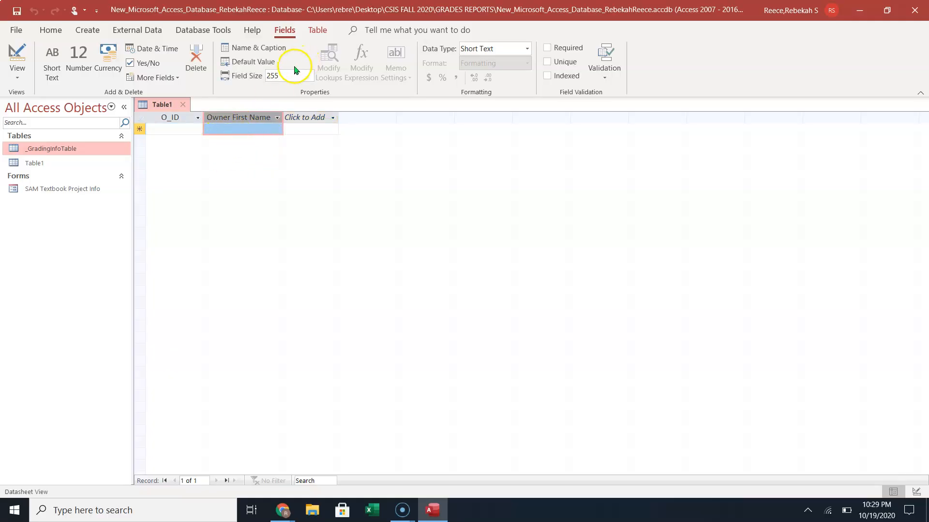
{"action": "left_click_drag", "start_coordinate": [285, 73], "coordinate": [254, 80]}
{"action": "key", "text": "Delete"}
{"action": "key", "text": "Delete"}
{"action": "key", "text": "Delete"}
{"action": "type", "text": "50"}
Add a Short Text field 'Owner Last Name' with field size 50 and autofit its column.
{"action": "left_click", "coordinate": [299, 117]}
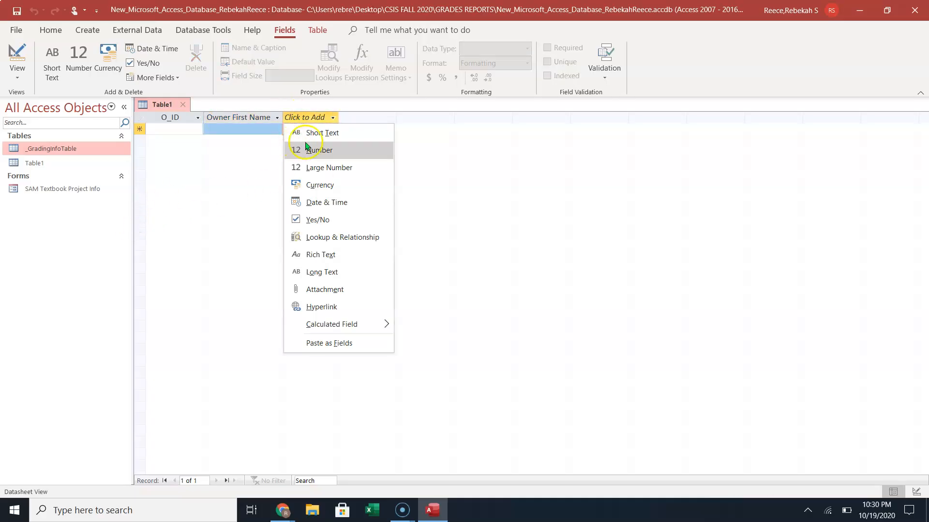
{"action": "left_click", "coordinate": [314, 134]}
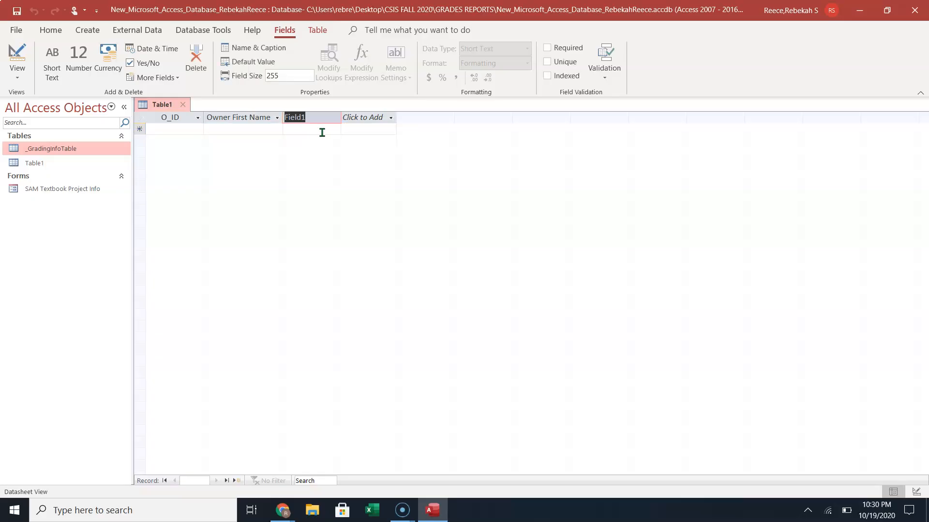
{"action": "type", "text": "Owner Last"}
{"action": "type", "text": " Name"}
{"action": "left_click", "coordinate": [321, 132]}
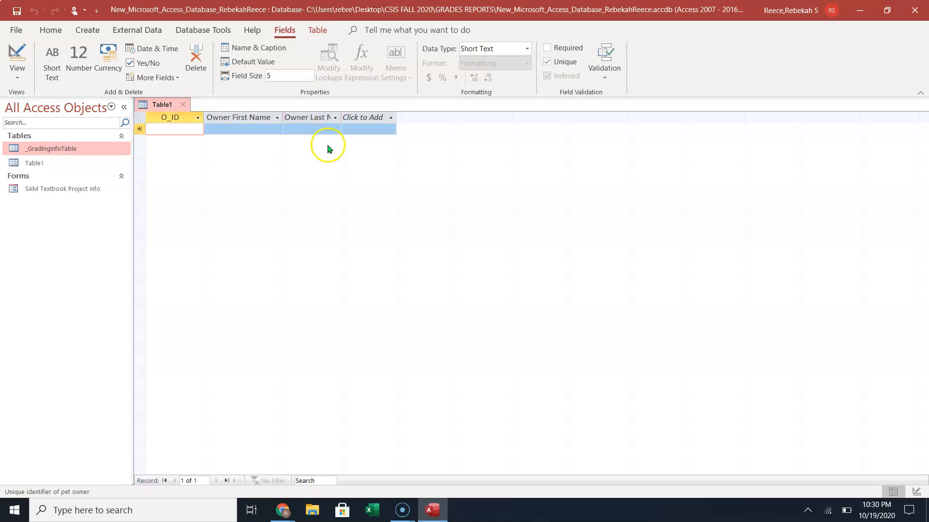
{"action": "left_click", "coordinate": [317, 130]}
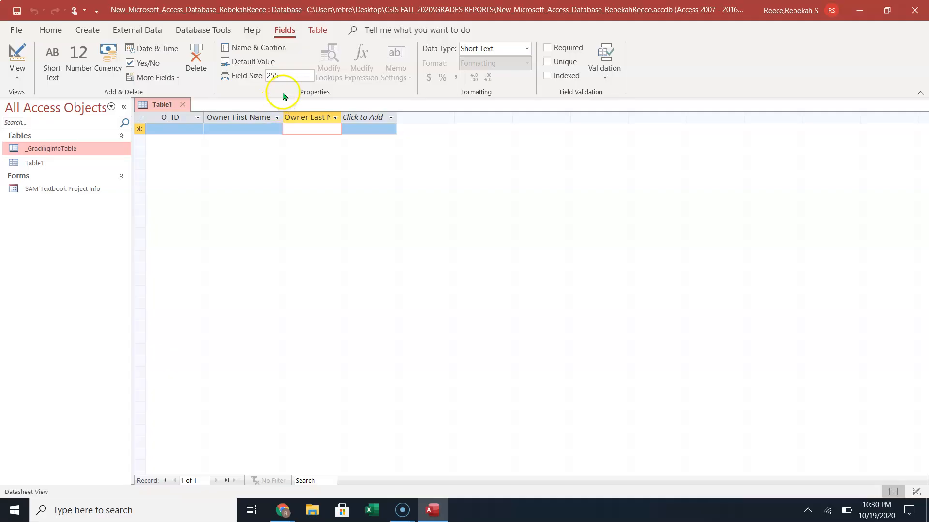
{"action": "double_click", "coordinate": [284, 75]}
{"action": "type", "text": "50"}
{"action": "double_click", "coordinate": [342, 116]}
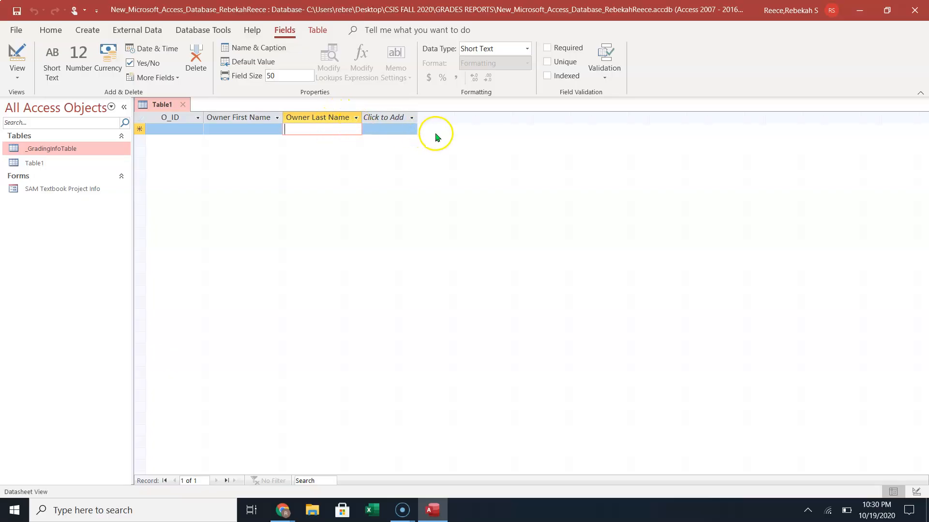
Add another Short Text field named 'Owner Street Address'.
{"action": "left_click", "coordinate": [390, 117]}
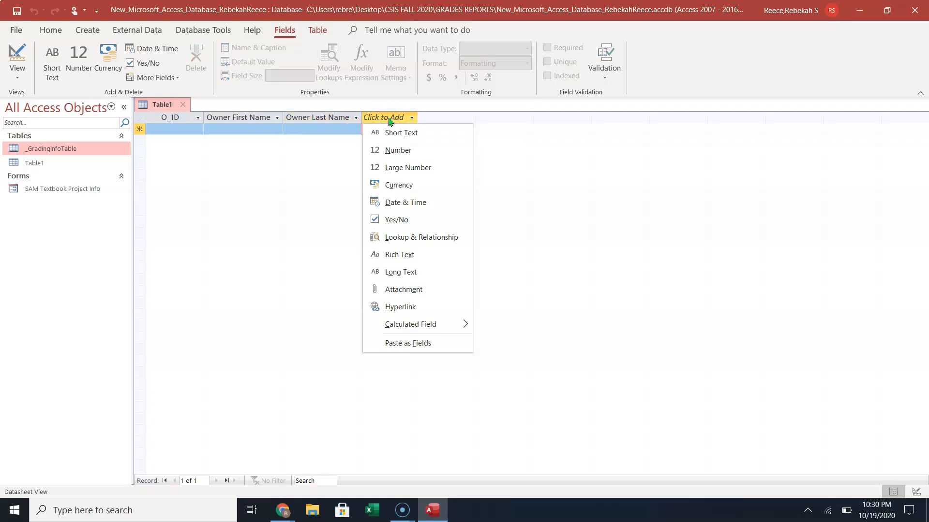
{"action": "left_click", "coordinate": [417, 133]}
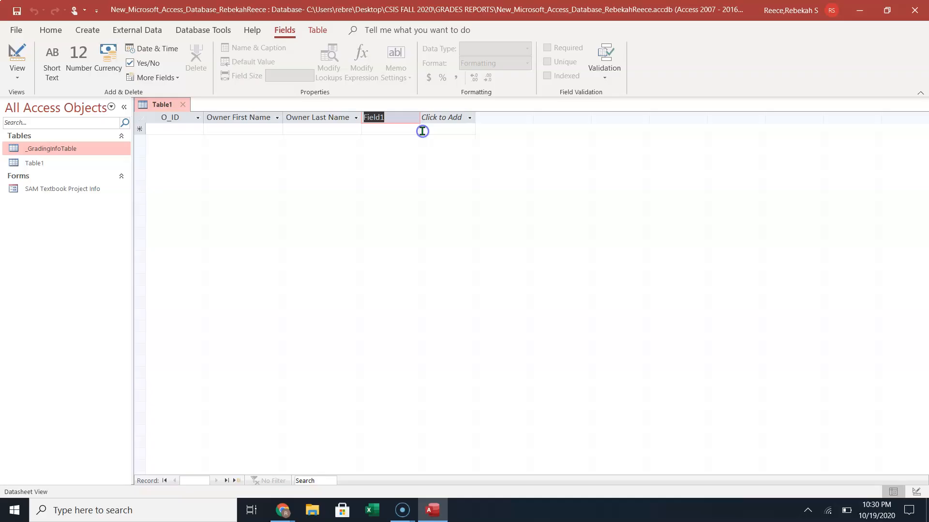
{"action": "type", "text": "Ow"}
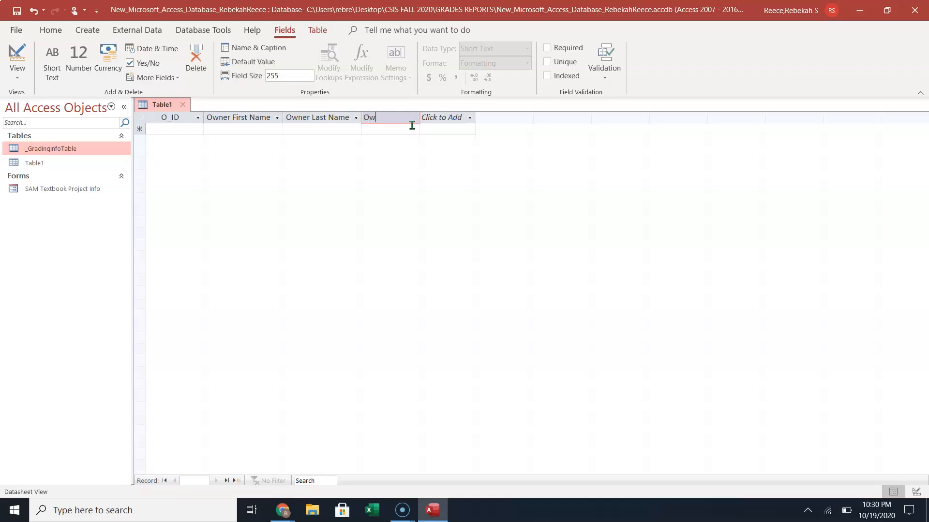
{"action": "type", "text": "ner Street Address"}
Commit the 'Owner Street Address' column name and autofit the column to show it fully.
{"action": "left_click", "coordinate": [411, 128]}
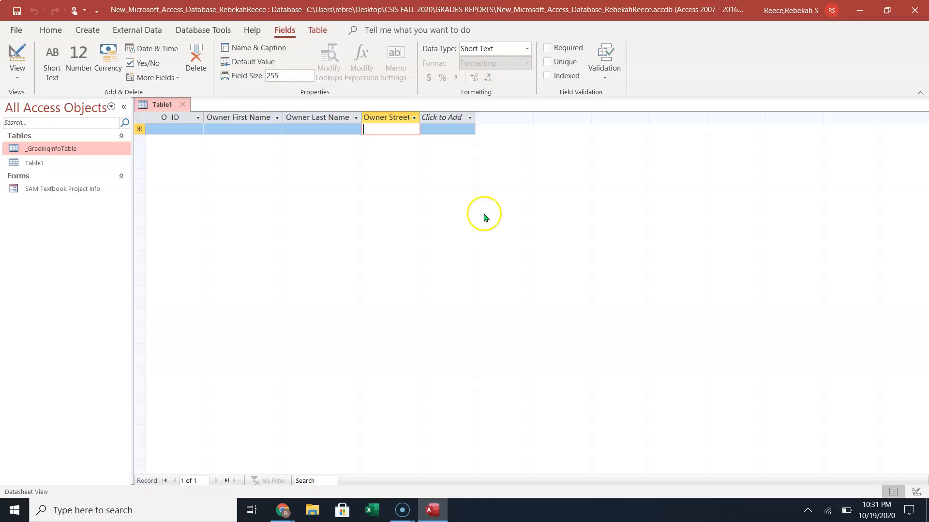
{"action": "double_click", "coordinate": [420, 117]}
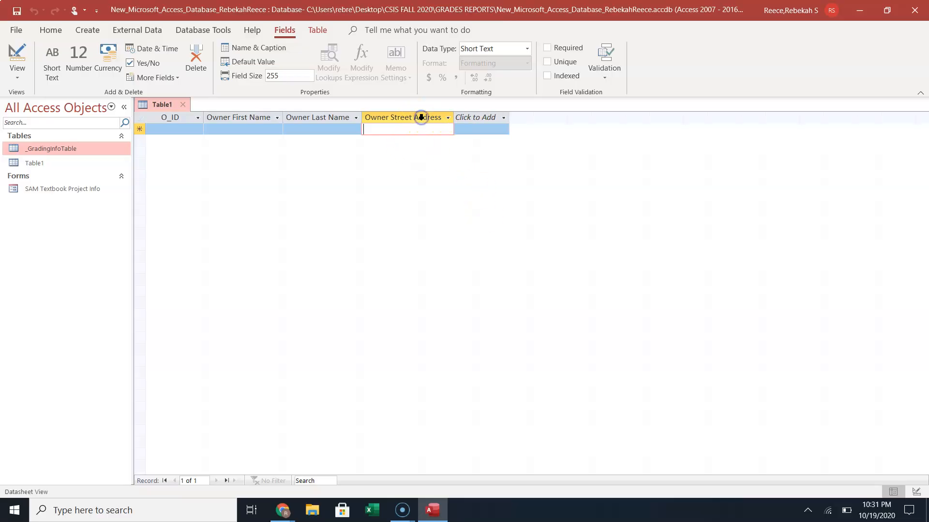
{"action": "left_click", "coordinate": [436, 157]}
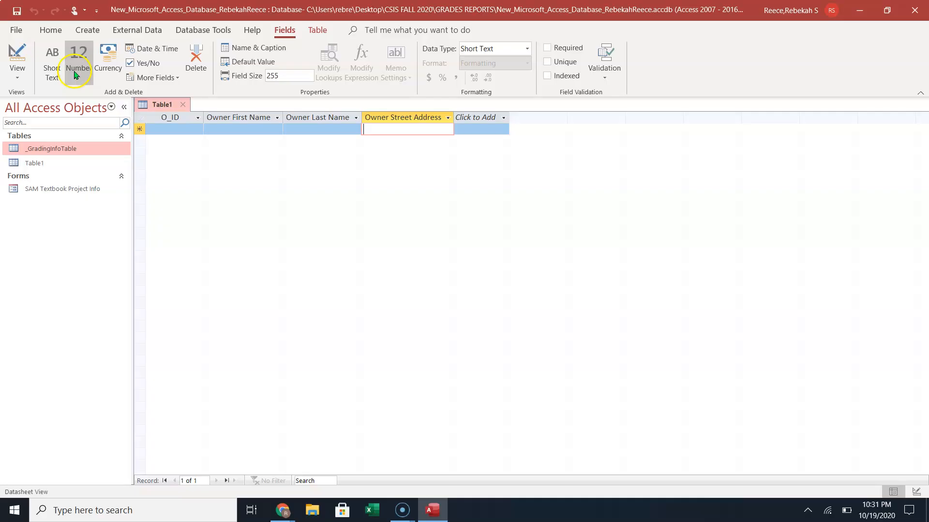
Save the table as 'Owners' and switch it to Design View.
{"action": "left_click", "coordinate": [18, 55]}
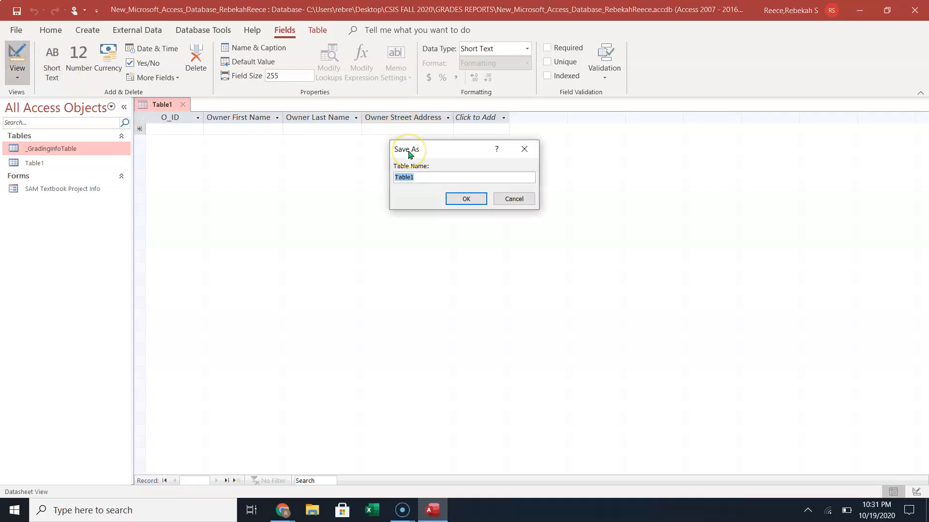
{"action": "type", "text": "Owners"}
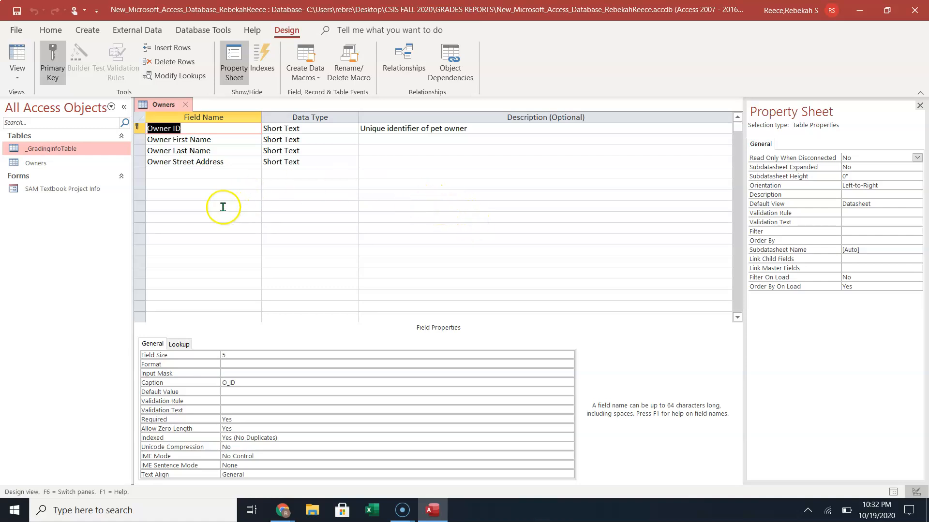
Add an 'Owner City' field below Owner Street Address with the Short Text data type.
{"action": "left_click", "coordinate": [226, 172]}
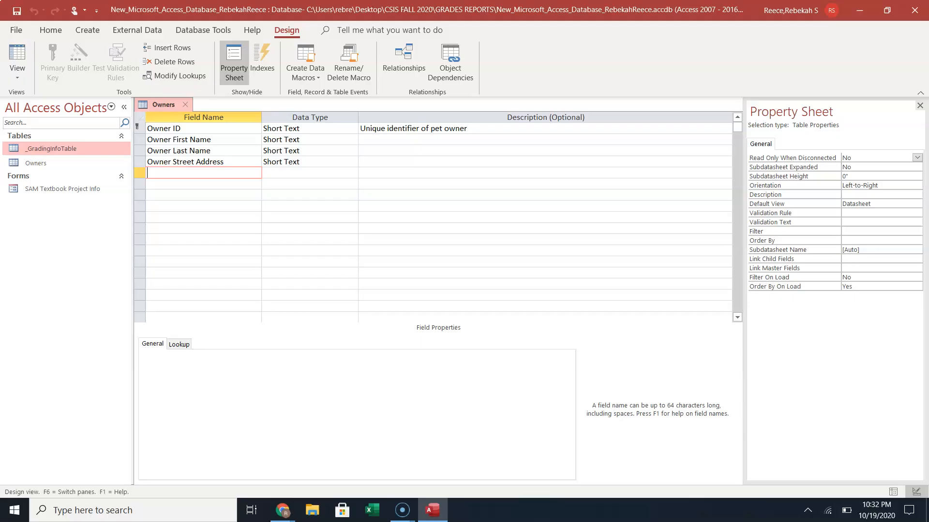
{"action": "type", "text": "Owner City"}
{"action": "key", "text": "Tab"}
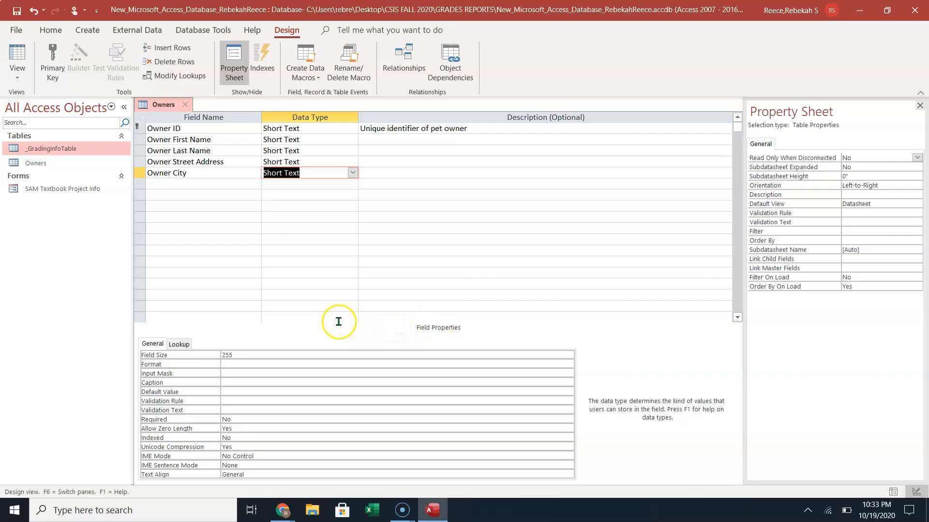
Change the Owner City field size from 255 to 50.
{"action": "left_click", "coordinate": [275, 352]}
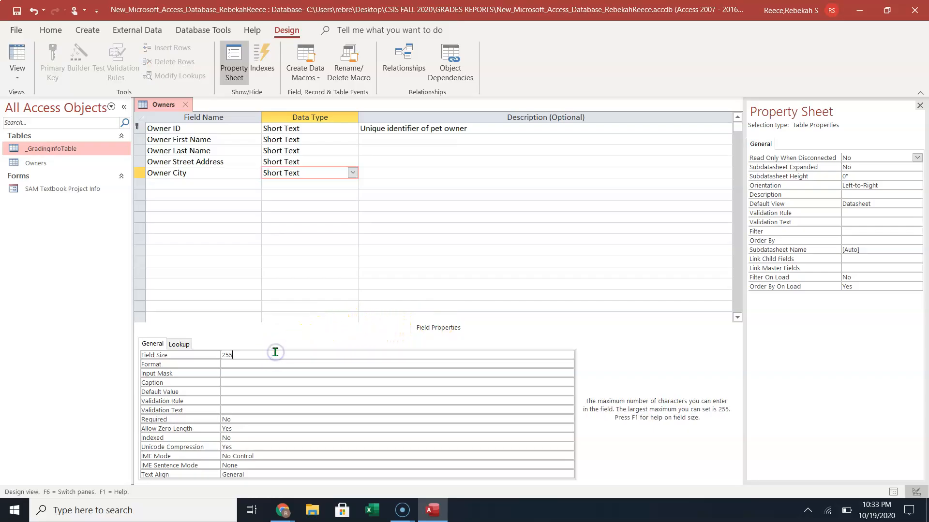
{"action": "key", "text": "BackSpace"}
{"action": "key", "text": "BackSpace"}
{"action": "left_click", "coordinate": [279, 361]}
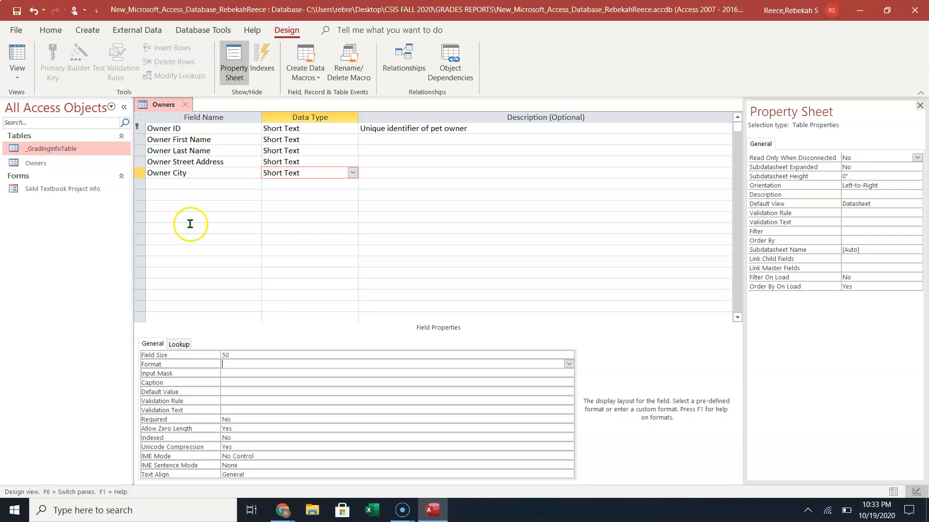
{"action": "left_click", "coordinate": [217, 172]}
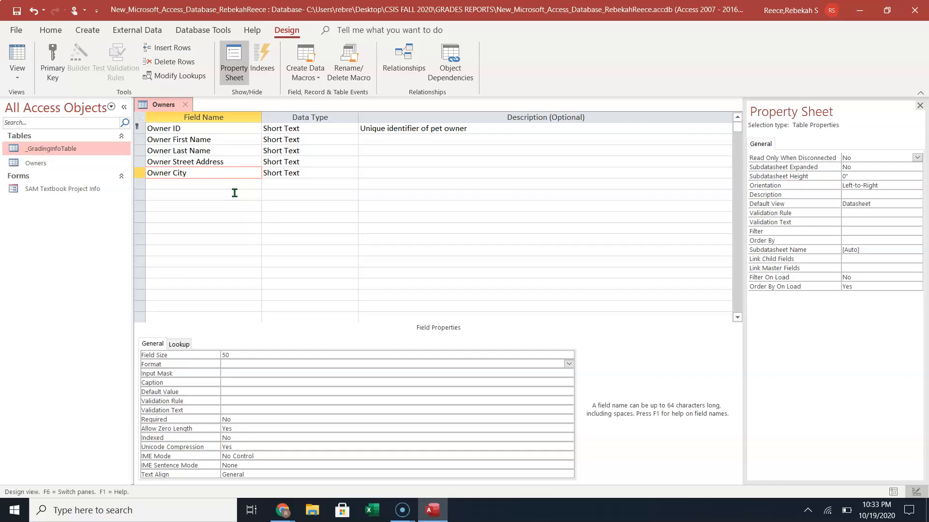
Add an 'Owner State' Short Text field with field size 2.
{"action": "left_click", "coordinate": [233, 184]}
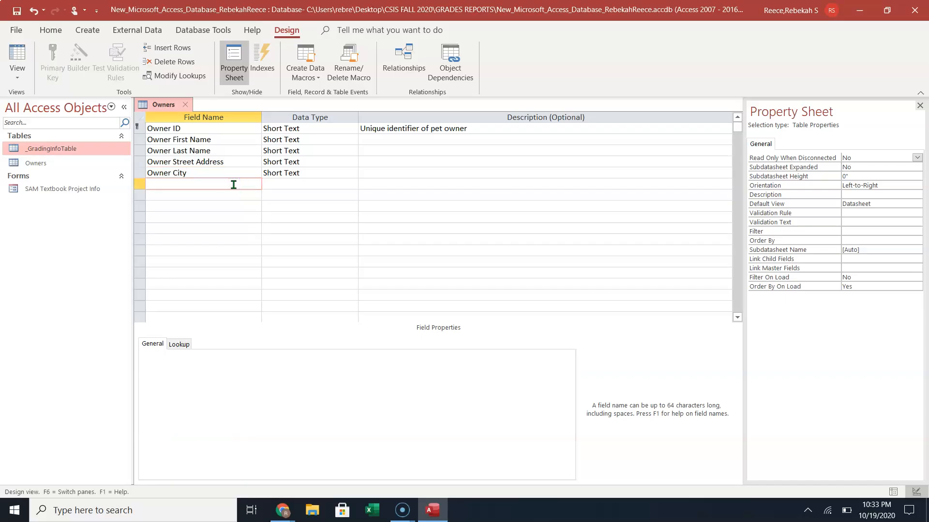
{"action": "type", "text": "Owner Stat3e"}
{"action": "key", "text": "BackSpace"}
{"action": "key", "text": "BackSpace"}
{"action": "key", "text": "Tab"}
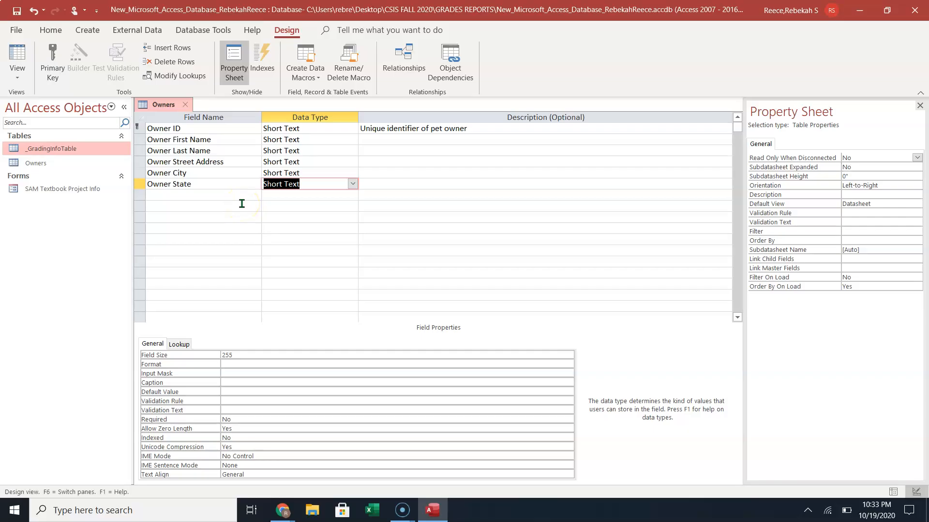
{"action": "left_click", "coordinate": [249, 352]}
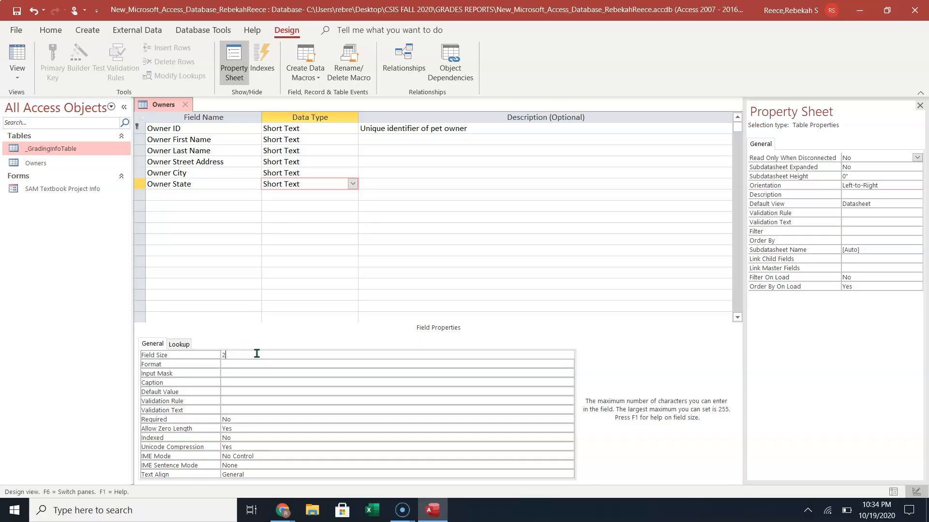
{"action": "left_click", "coordinate": [232, 188]}
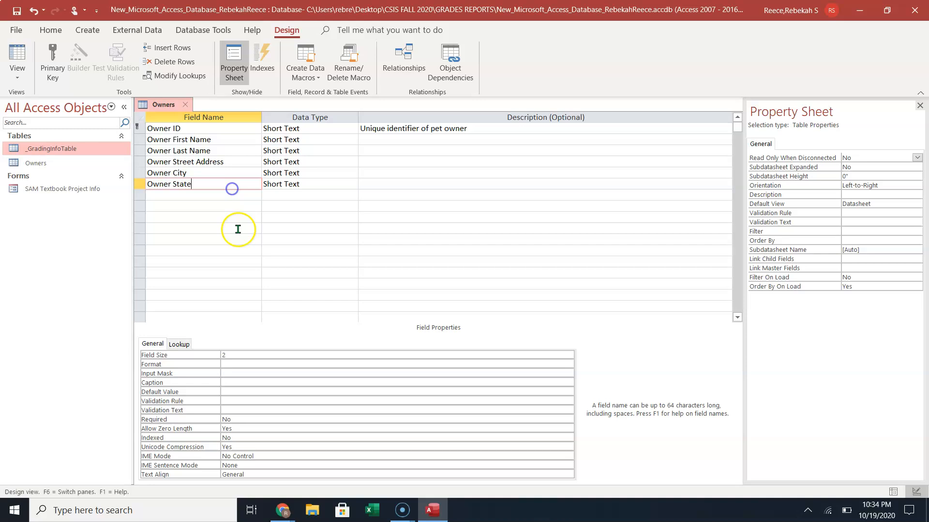
{"action": "left_click", "coordinate": [238, 196]}
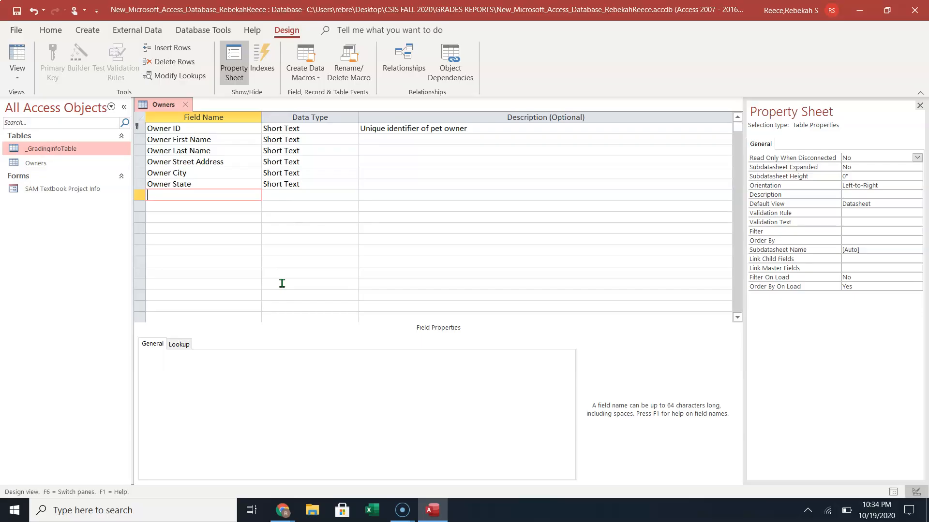
Add an Owner Postal Code Short Text field with field size 9.
{"action": "type", "text": "Owner Postal Code"}
{"action": "key", "text": "Tab"}
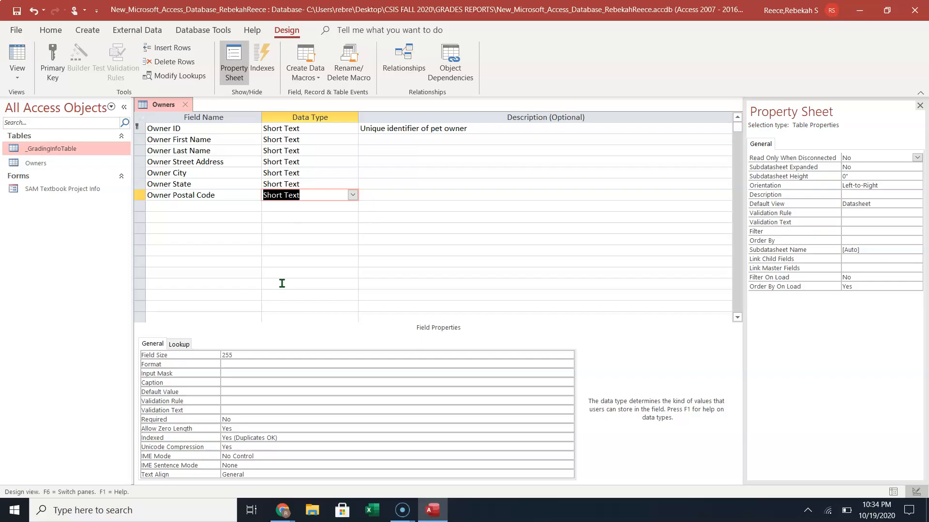
{"action": "left_click", "coordinate": [268, 351]}
{"action": "key", "text": "BackSpace"}
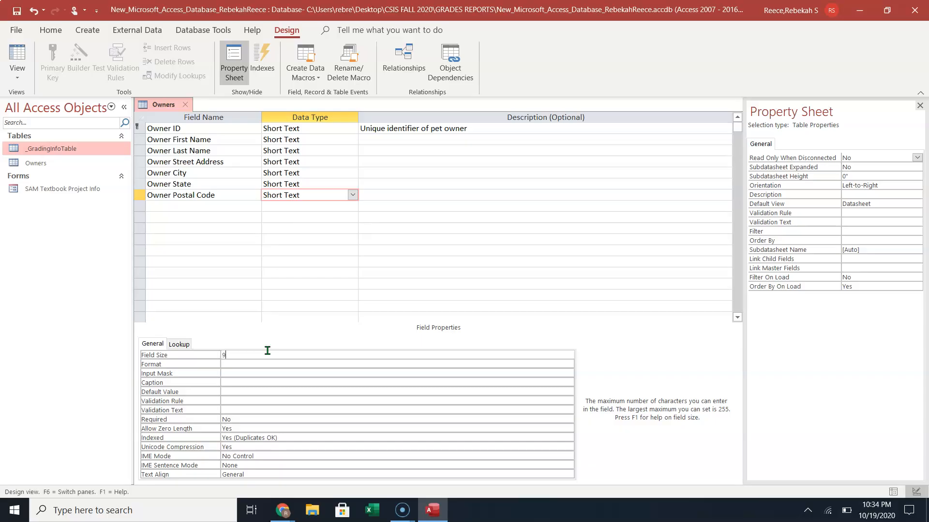
Add a Home Phone Short Text field below it with field size 25.
{"action": "left_click", "coordinate": [231, 207]}
{"action": "type", "text": "Home Phone"}
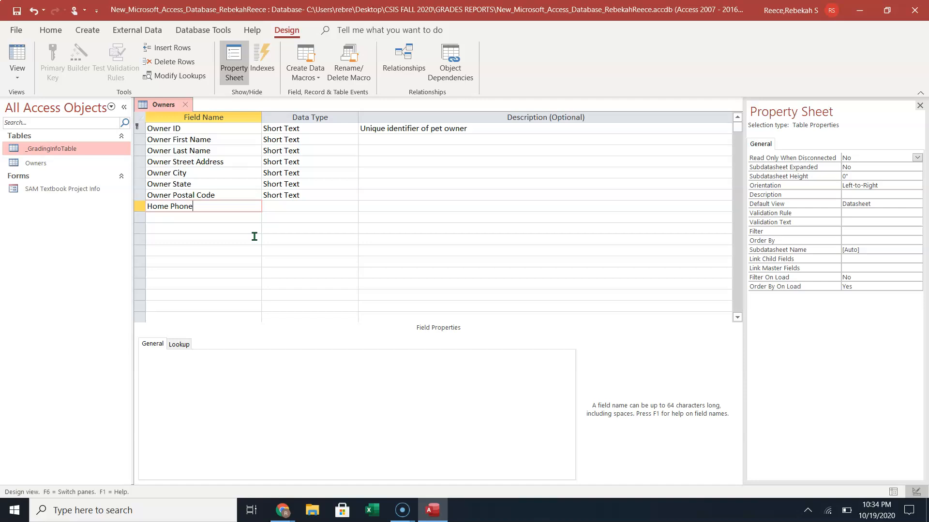
{"action": "key", "text": "Tab"}
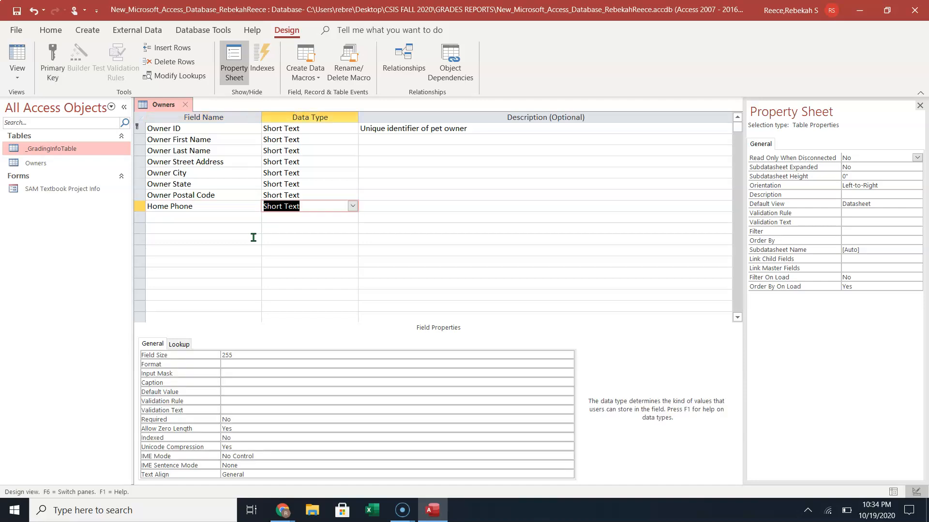
{"action": "left_click", "coordinate": [249, 347]}
{"action": "left_click", "coordinate": [248, 352]}
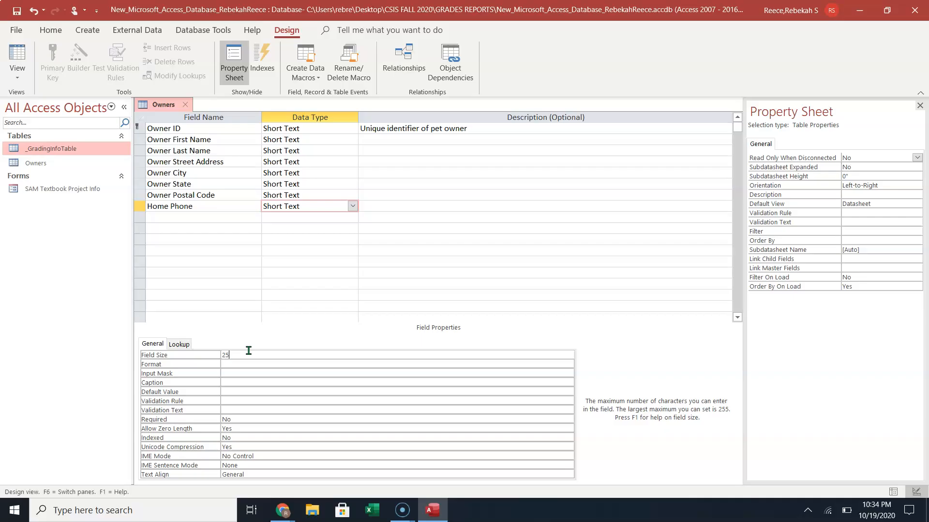
{"action": "left_click", "coordinate": [233, 217]}
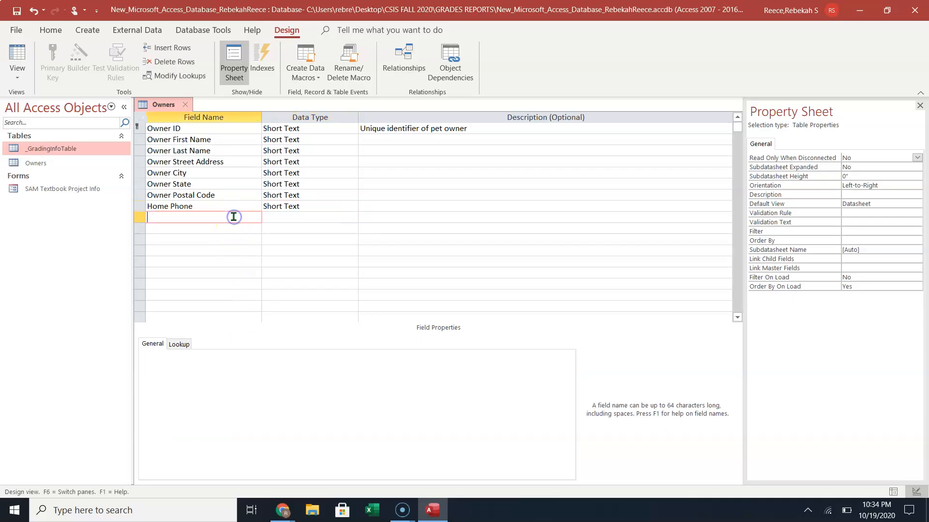
Add a Mobile Phone Short Text field with field size 25, fixing the name typo.
{"action": "type", "text": "Mobile Phonef"}
{"action": "key", "text": "Tab"}
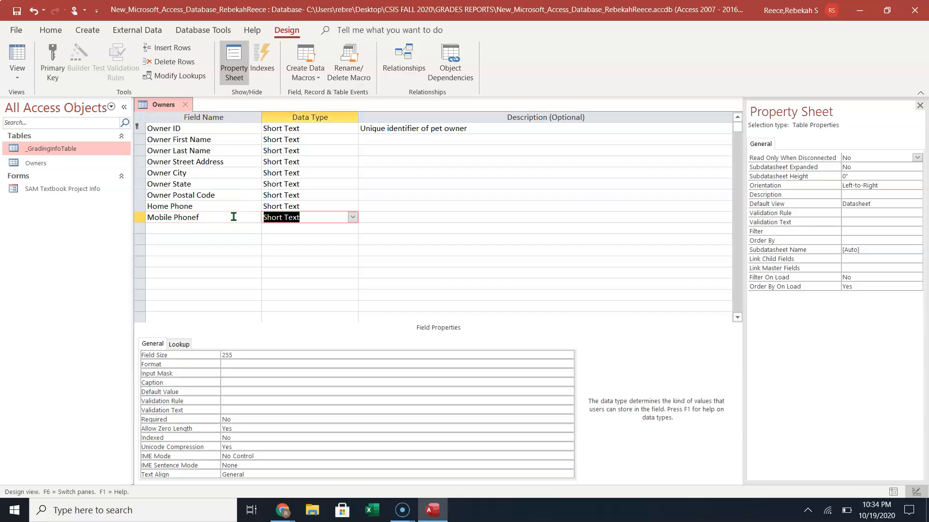
{"action": "left_click", "coordinate": [234, 217]}
{"action": "key", "text": "BackSpace"}
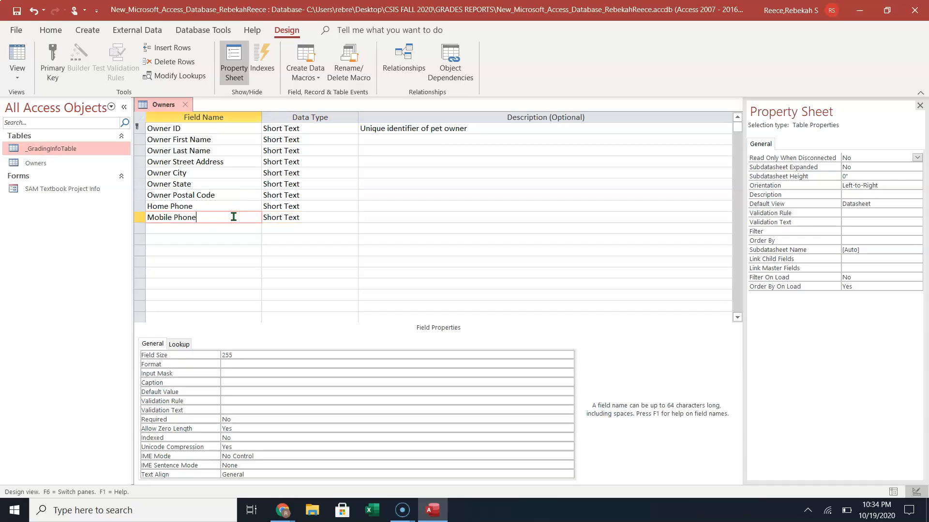
{"action": "left_click", "coordinate": [235, 356]}
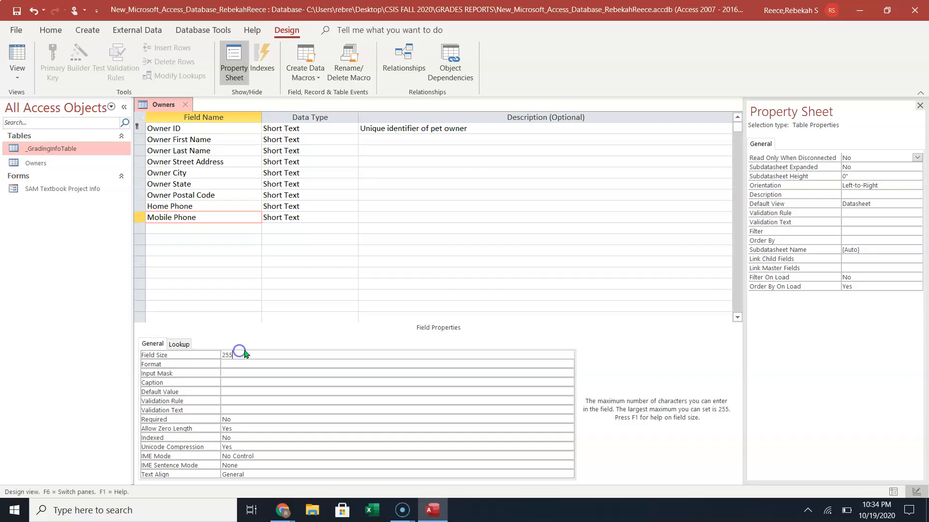
{"action": "key", "text": "BackSpace"}
Add an Email Address Short Text field with field size 50.
{"action": "left_click", "coordinate": [208, 228]}
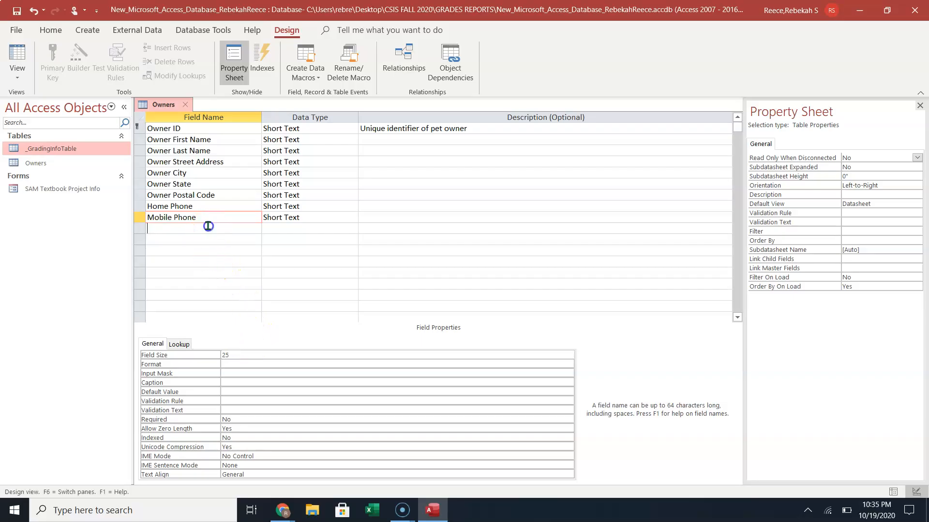
{"action": "type", "text": "Emial"}
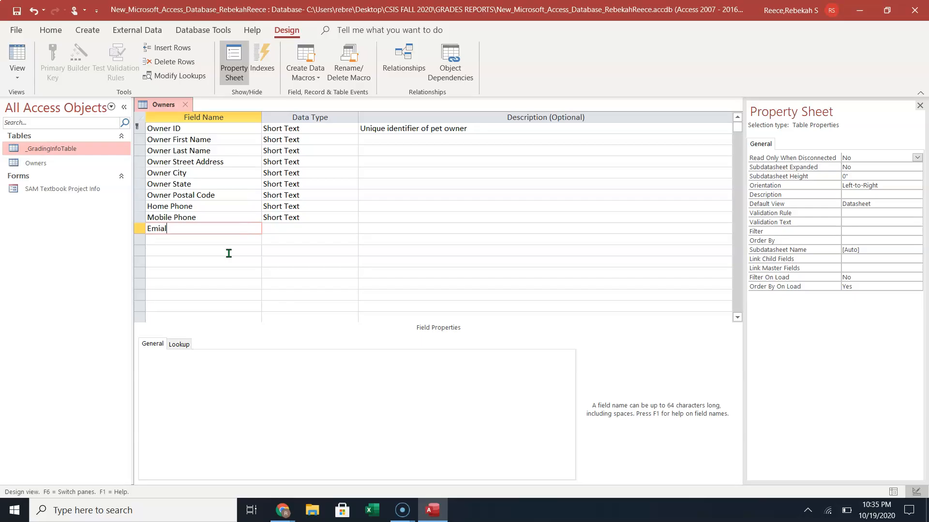
{"action": "key", "text": "BackSpace"}
{"action": "key", "text": "BackSpace"}
{"action": "key", "text": "BackSpace"}
{"action": "type", "text": "ail add"}
{"action": "key", "text": "BackSpace"}
{"action": "key", "text": "BackSpace"}
{"action": "key", "text": "BackSpace"}
{"action": "type", "text": "Addr3ss"}
{"action": "key", "text": "BackSpace"}
{"action": "key", "text": "BackSpace"}
{"action": "type", "text": "ss"}
{"action": "key", "text": "Tab"}
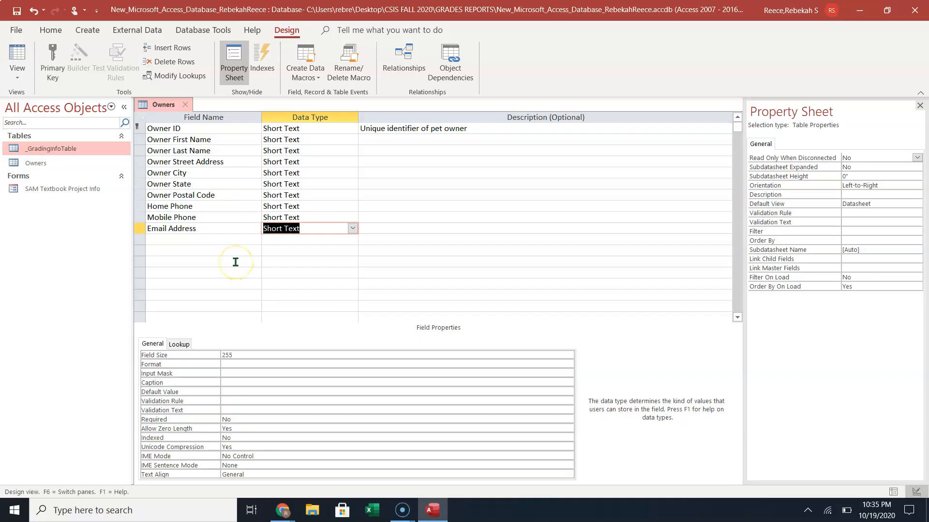
{"action": "left_click", "coordinate": [284, 352]}
{"action": "key", "text": "BackSpace"}
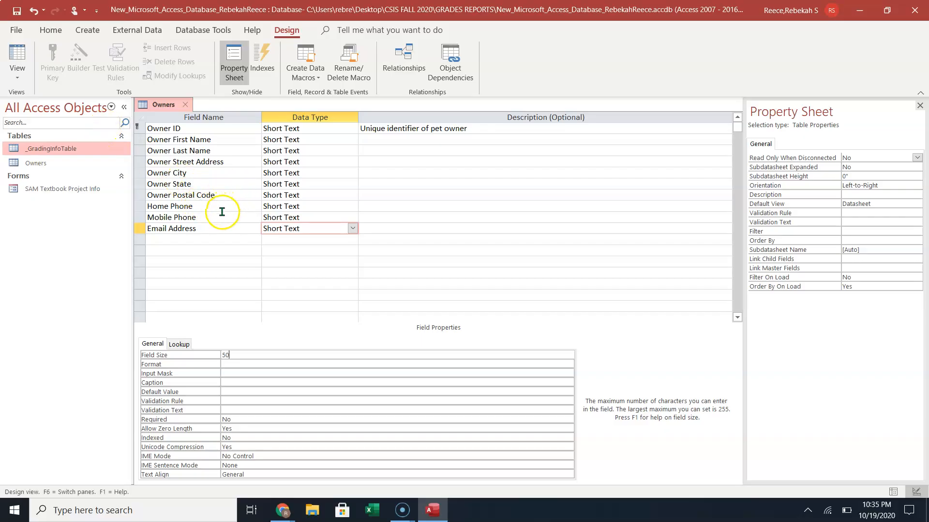
{"action": "left_click", "coordinate": [218, 242]}
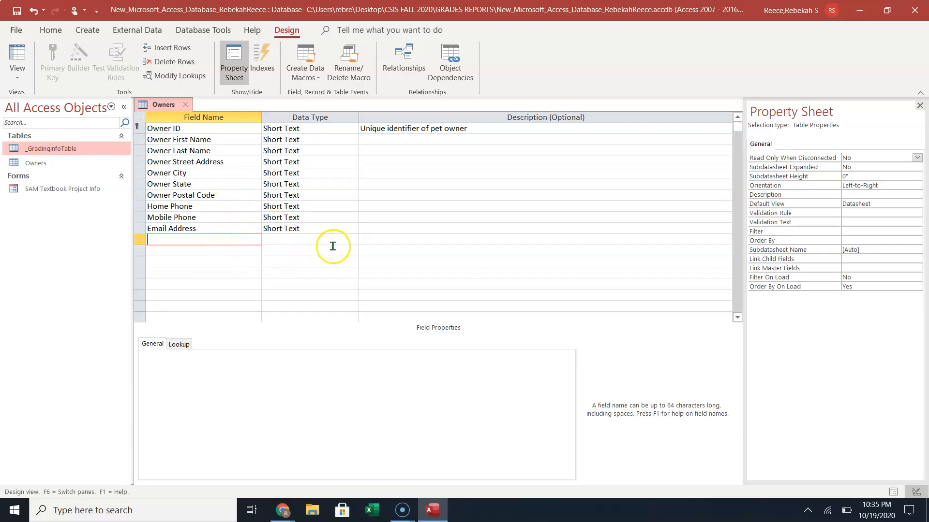
Close the Property Sheet pane beside the Owners design grid.
{"action": "left_click", "coordinate": [285, 196]}
{"action": "left_click", "coordinate": [920, 105]}
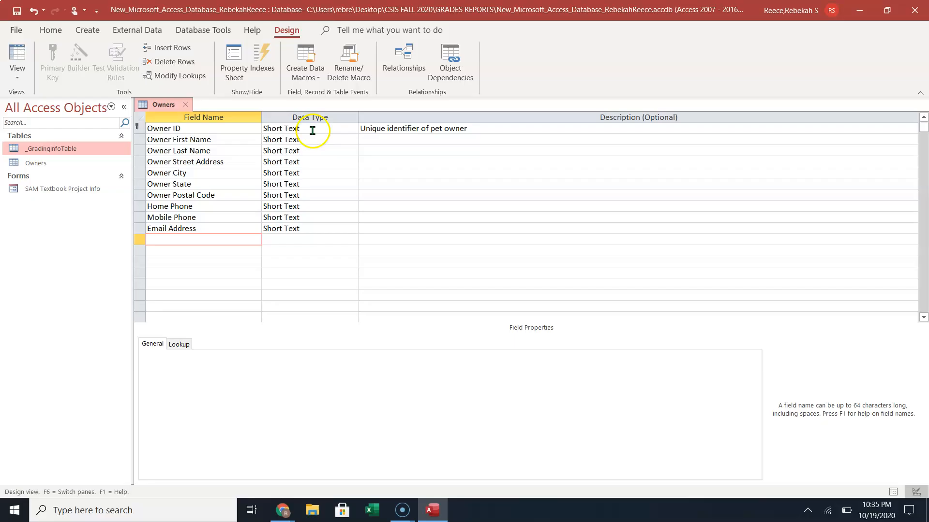
{"action": "left_click", "coordinate": [231, 54]}
{"action": "left_click", "coordinate": [237, 57]}
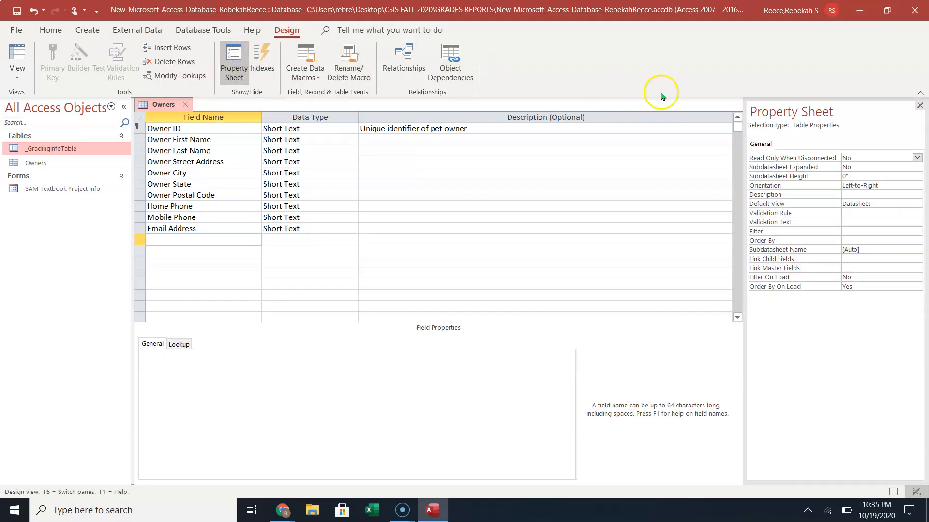
{"action": "left_click", "coordinate": [920, 105]}
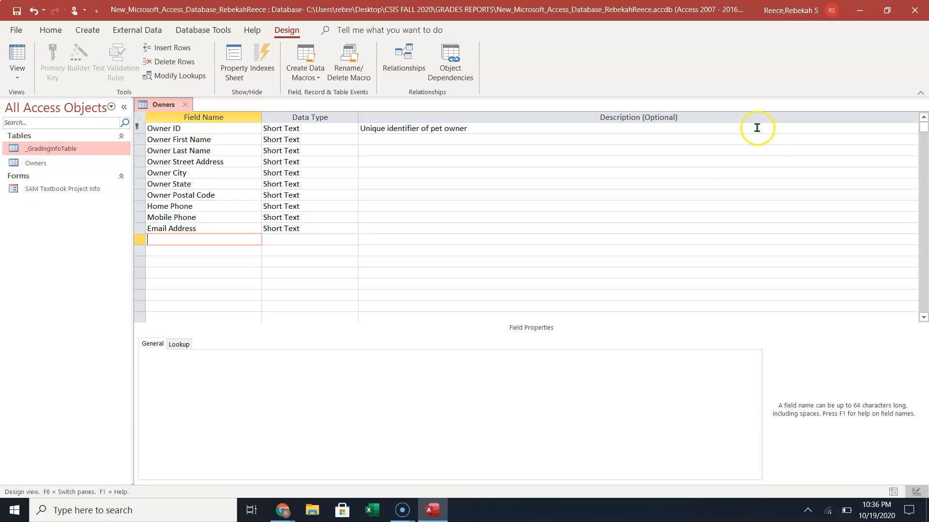
Check the Owner ID, Postal Code, State and Street Address field sizes, then request Datasheet View.
{"action": "left_click", "coordinate": [232, 129]}
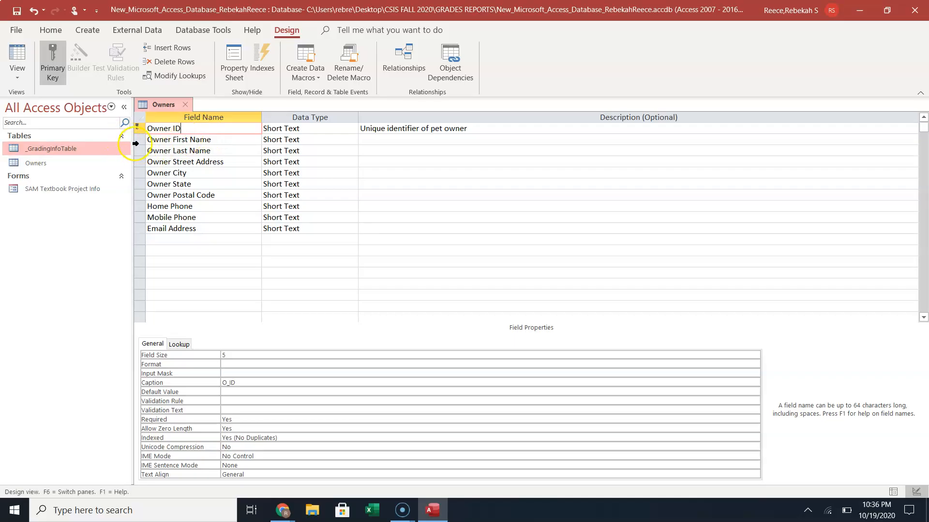
{"action": "left_click", "coordinate": [137, 195]}
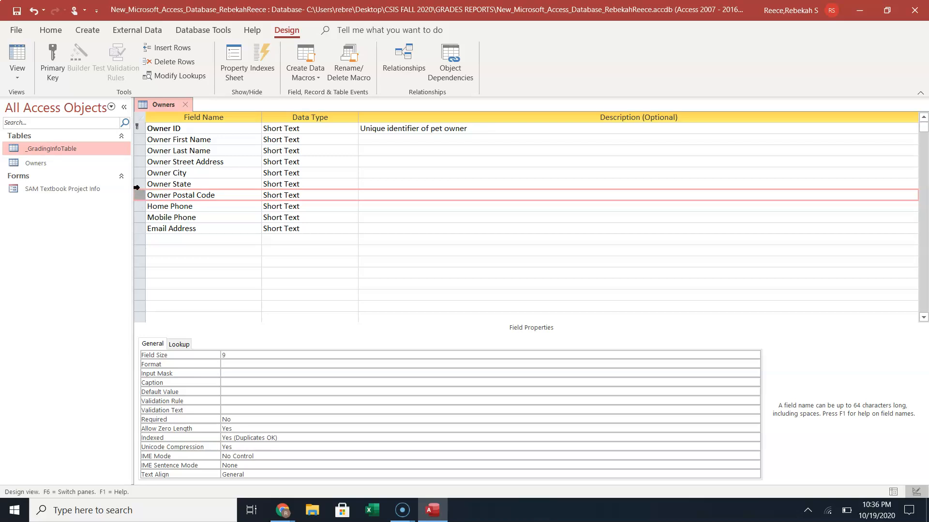
{"action": "left_click", "coordinate": [138, 186]}
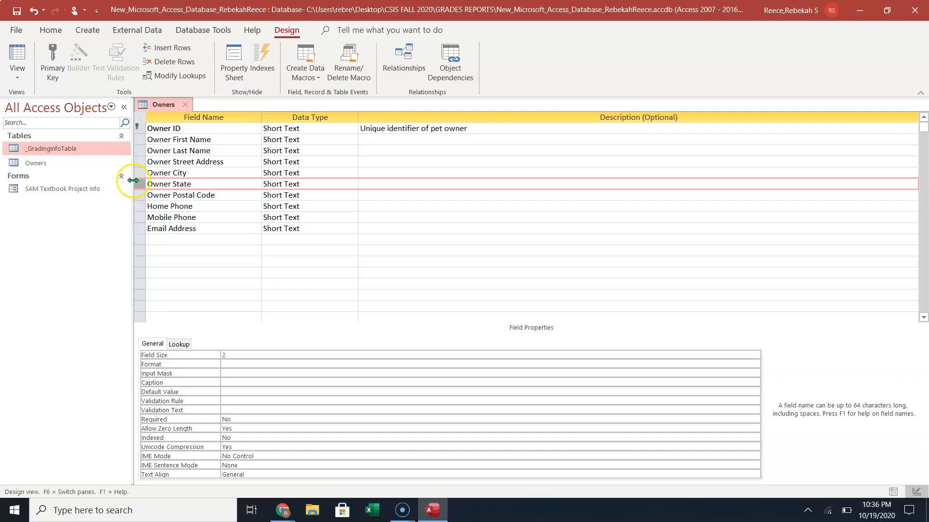
{"action": "left_click", "coordinate": [141, 163]}
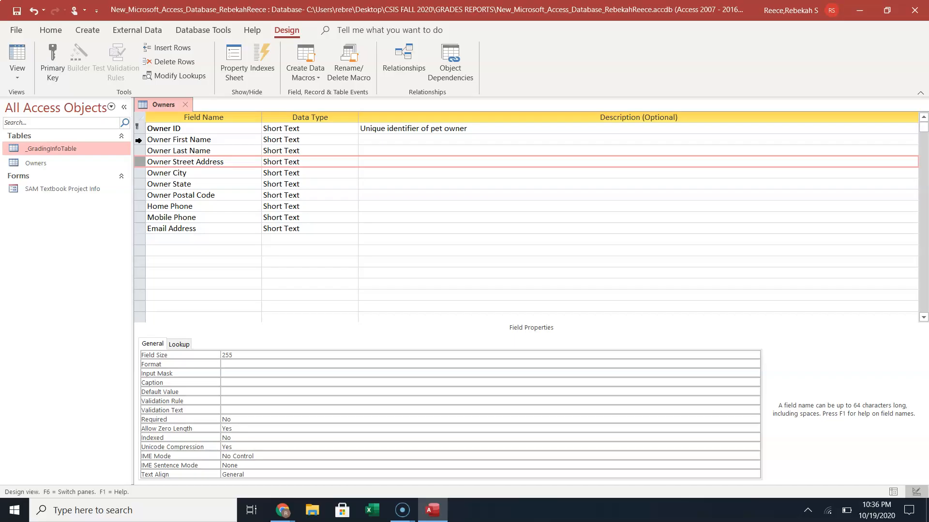
{"action": "left_click", "coordinate": [167, 128]}
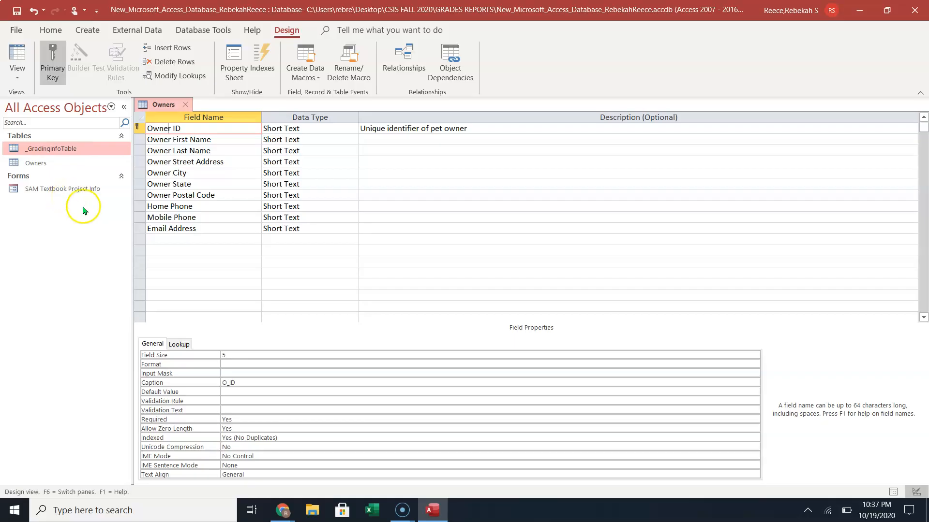
{"action": "left_click", "coordinate": [20, 54]}
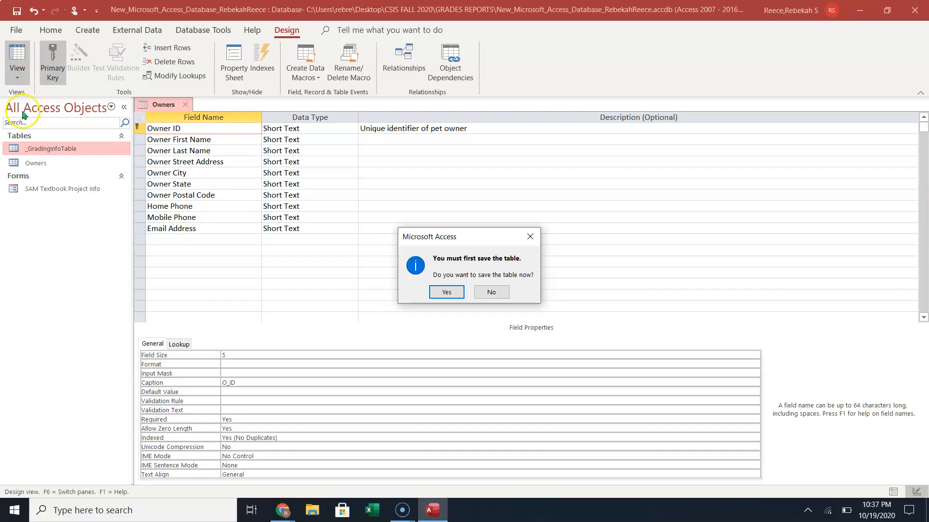
Save the Owners table design and finish in Datasheet view.
{"action": "left_click", "coordinate": [447, 292]}
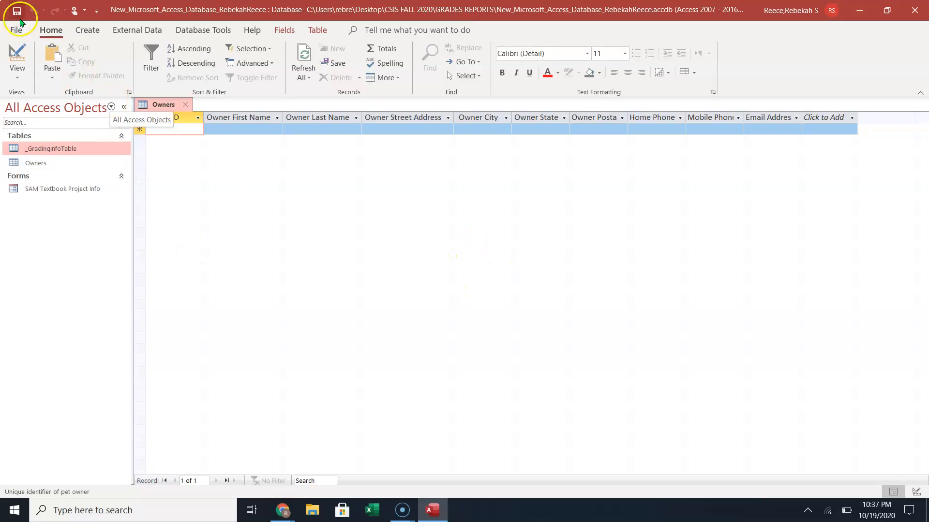
{"action": "left_click", "coordinate": [17, 50]}
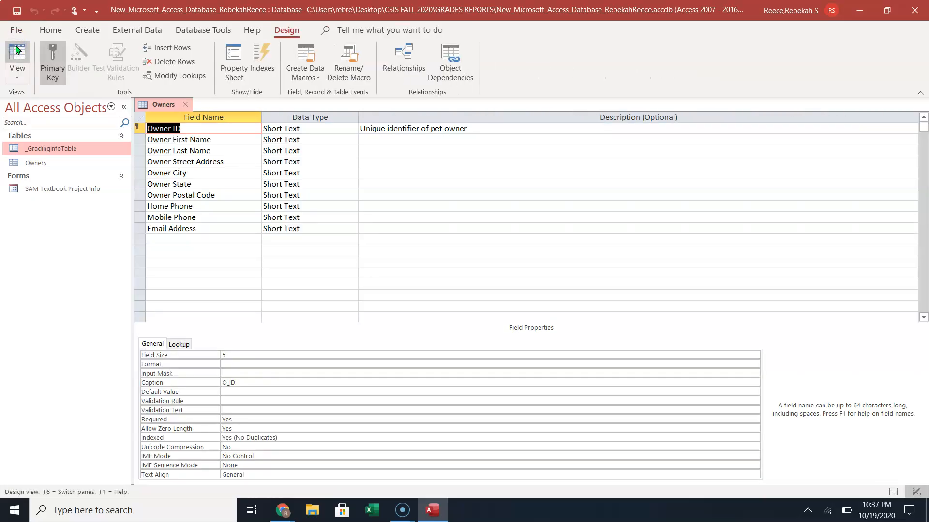
{"action": "left_click", "coordinate": [17, 50]}
{"action": "left_click", "coordinate": [17, 50]}
{"action": "left_click", "coordinate": [17, 50]}
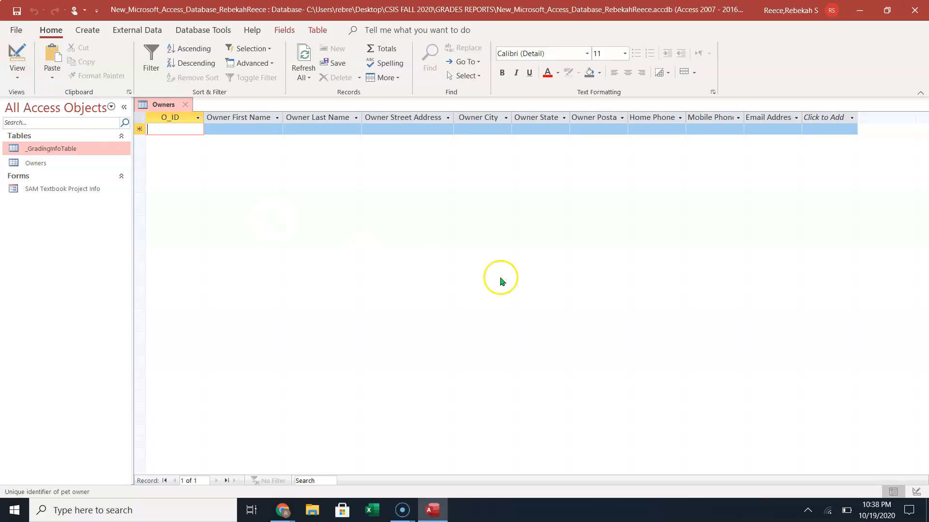
AutoFit the Owner Postal Code, Mobile Phone and Email Address columns to their headers.
{"action": "double_click", "coordinate": [628, 118]}
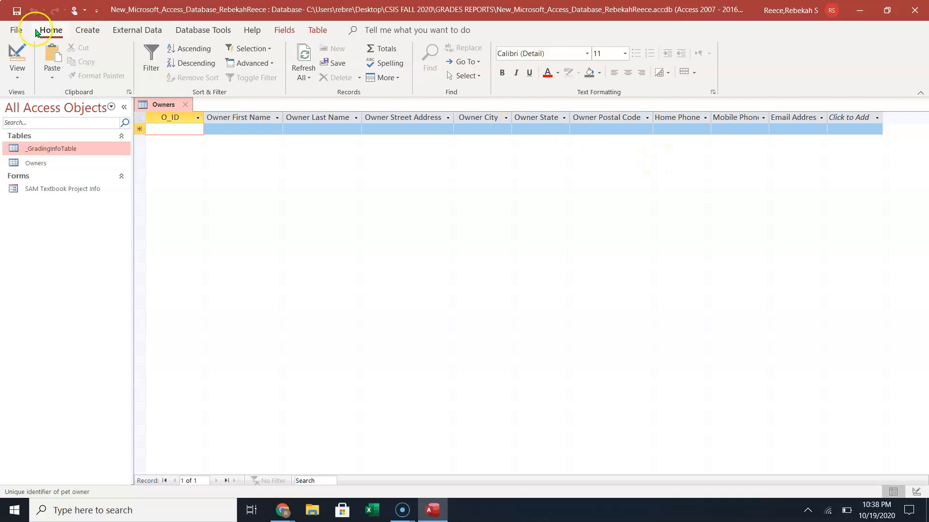
{"action": "left_click", "coordinate": [20, 52]}
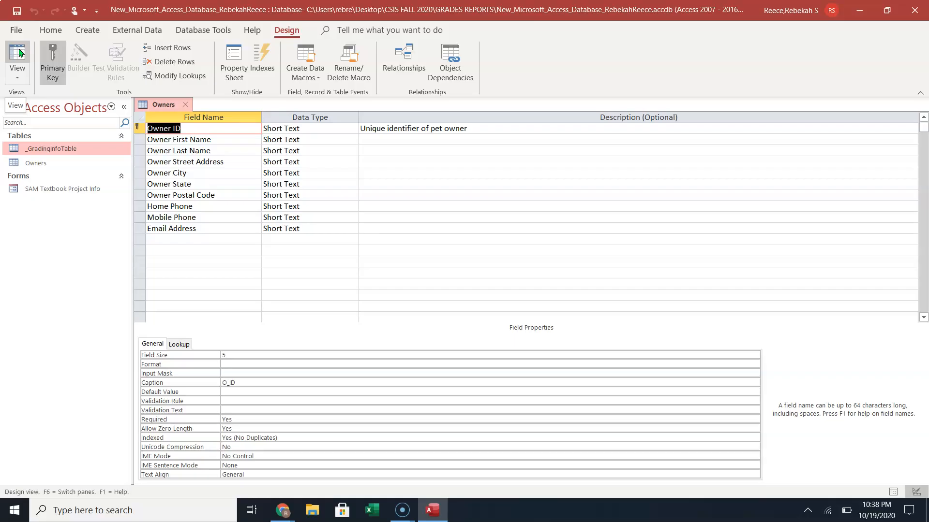
{"action": "left_click", "coordinate": [19, 52]}
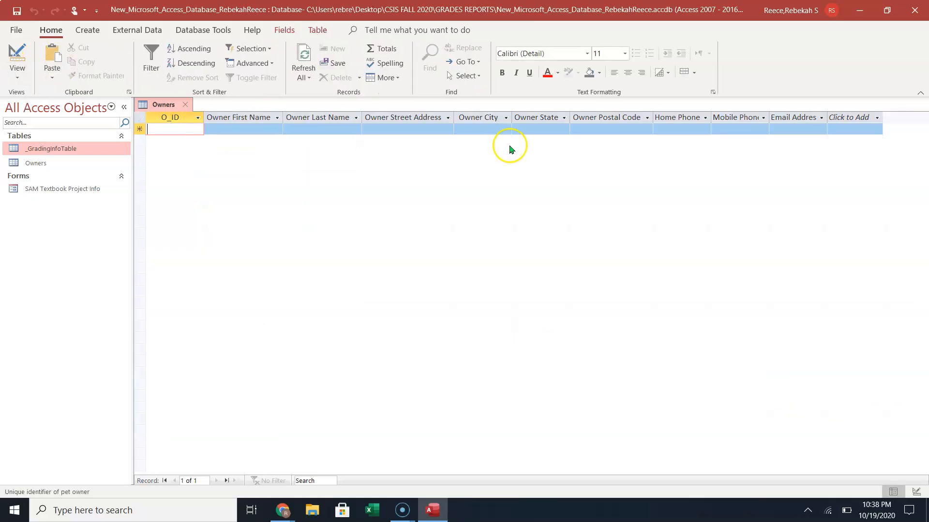
{"action": "double_click", "coordinate": [769, 121]}
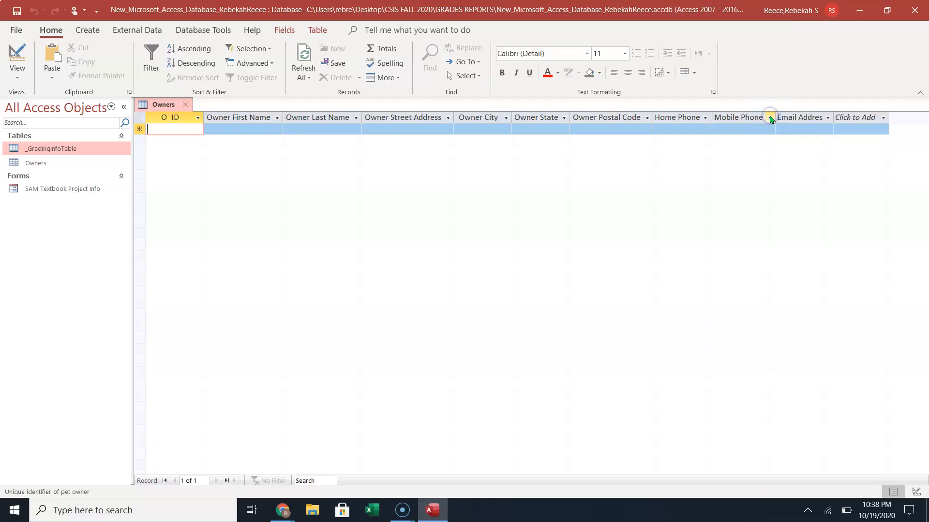
{"action": "double_click", "coordinate": [835, 119]}
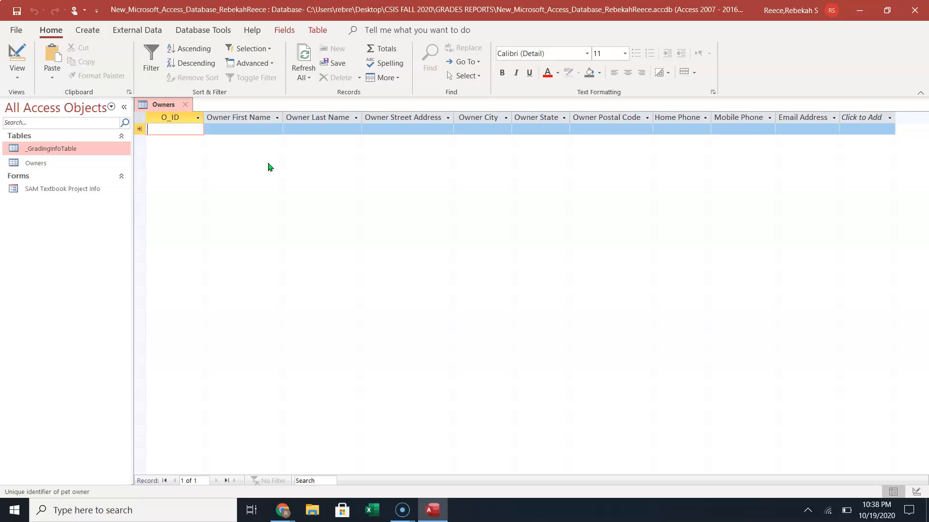
Switch the Owners datasheet back to Design view.
{"action": "left_click", "coordinate": [272, 168]}
{"action": "left_click", "coordinate": [268, 167]}
{"action": "left_click", "coordinate": [22, 56]}
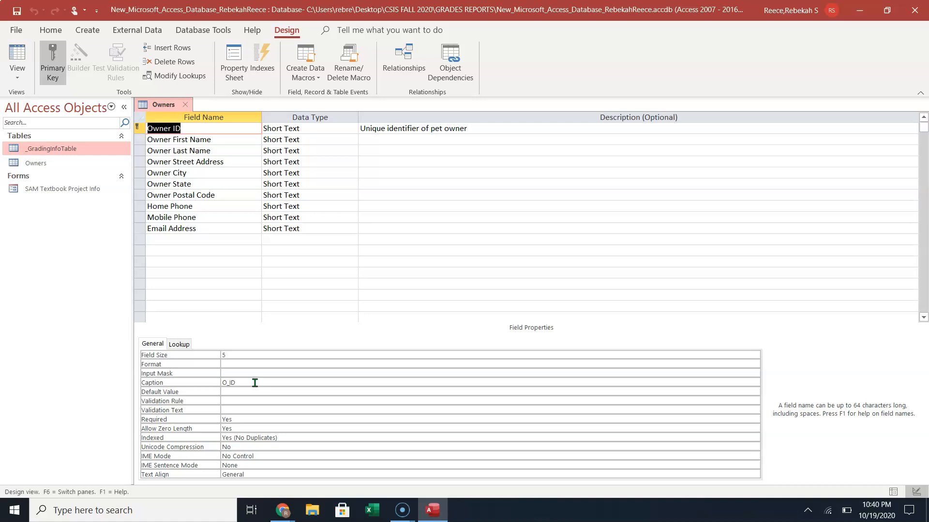
Back in Datasheet view, inspect the O_ID column's Name & Caption settings without changing them.
{"action": "left_click", "coordinate": [16, 61]}
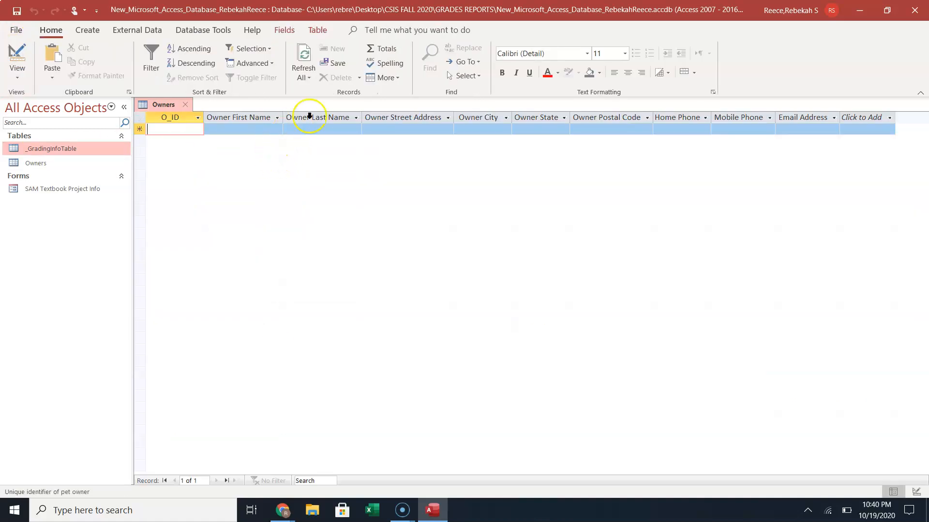
{"action": "left_click", "coordinate": [181, 118]}
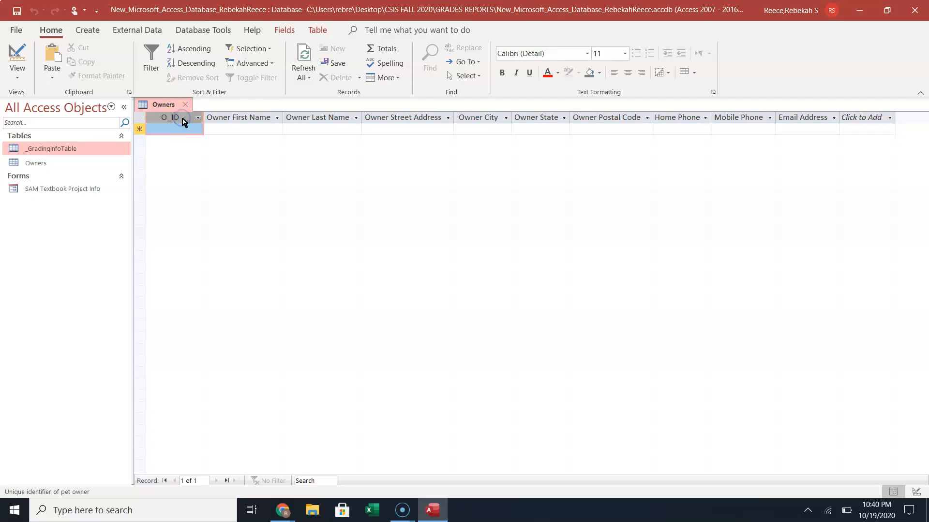
{"action": "left_click", "coordinate": [285, 32]}
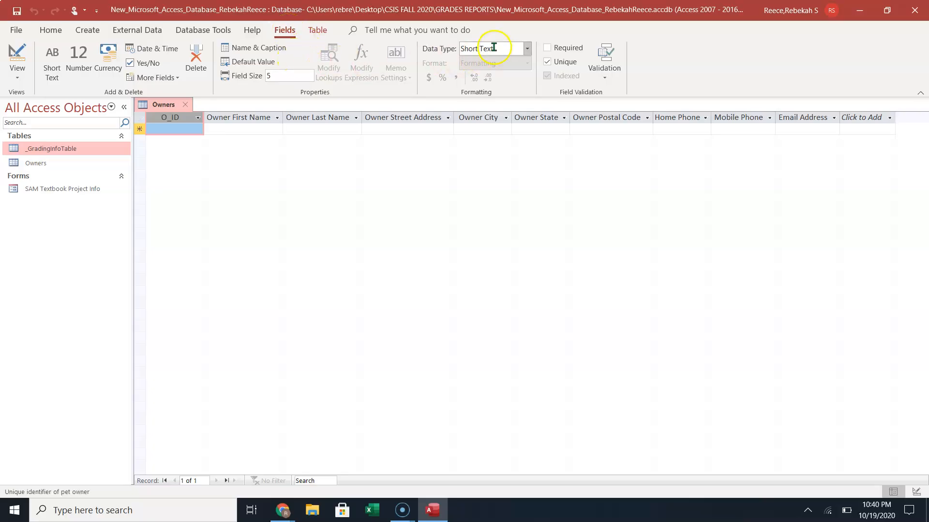
{"action": "left_click", "coordinate": [265, 49]}
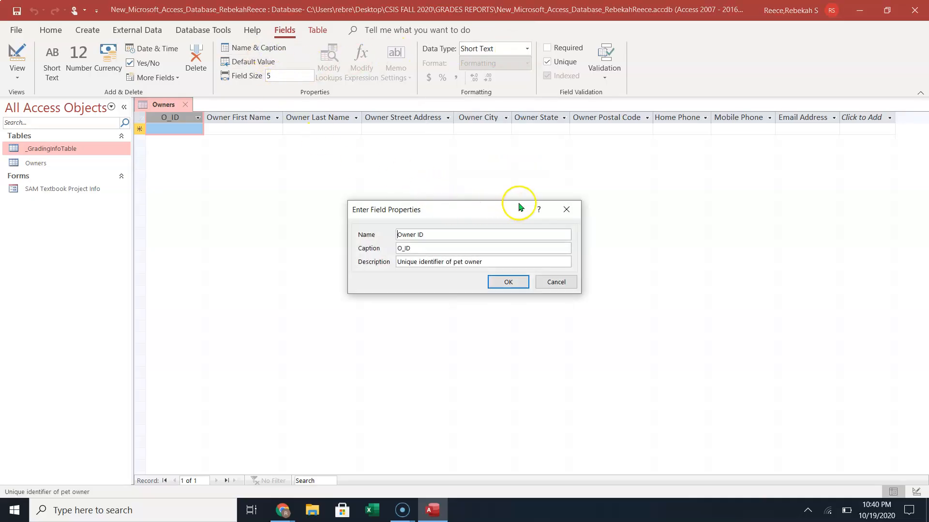
{"action": "left_click", "coordinate": [567, 209]}
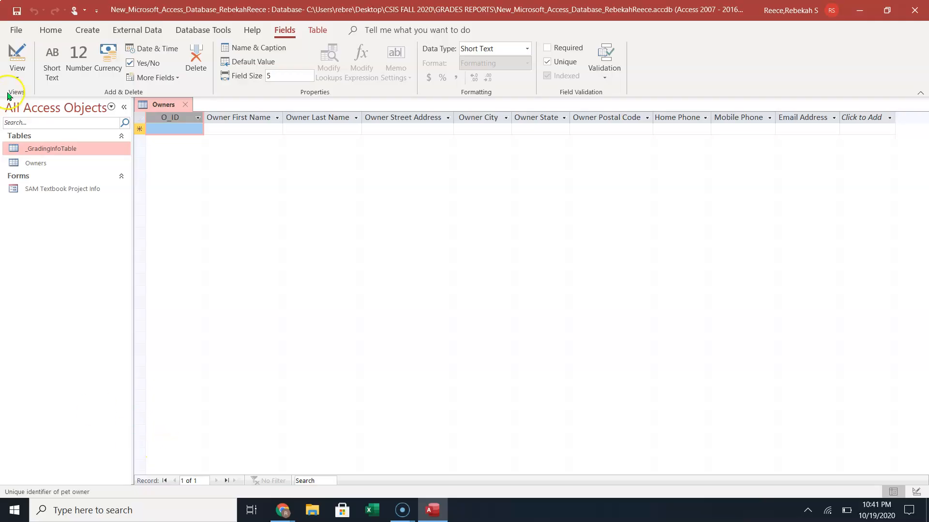
{"action": "right_click", "coordinate": [33, 166]}
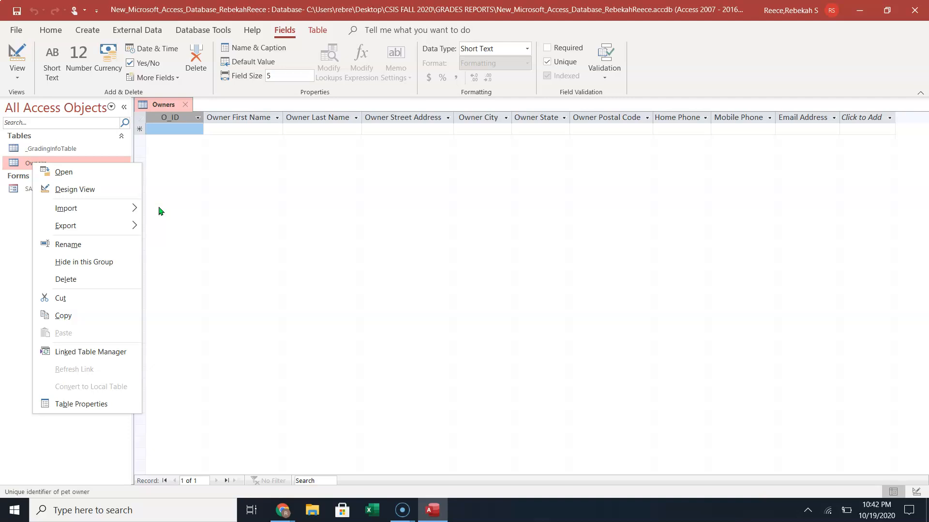
{"action": "left_click", "coordinate": [176, 126]}
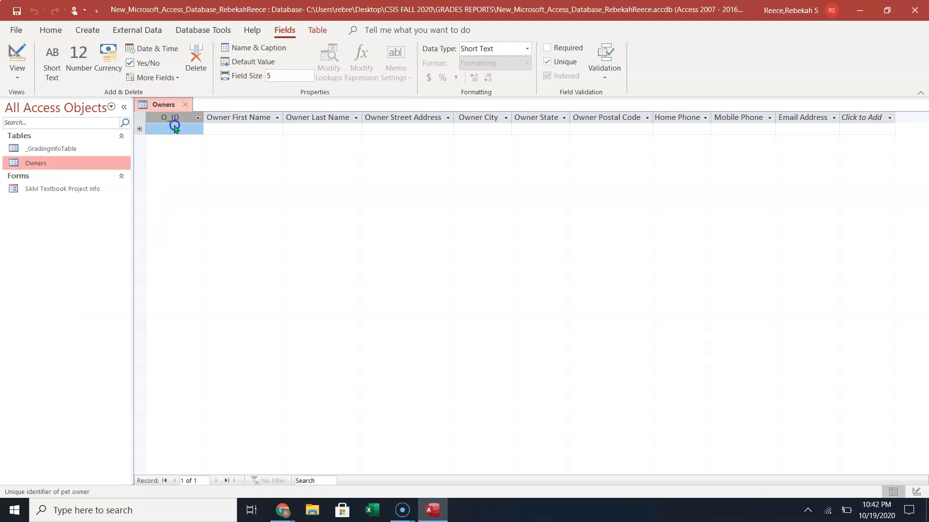
{"action": "left_click", "coordinate": [177, 128]}
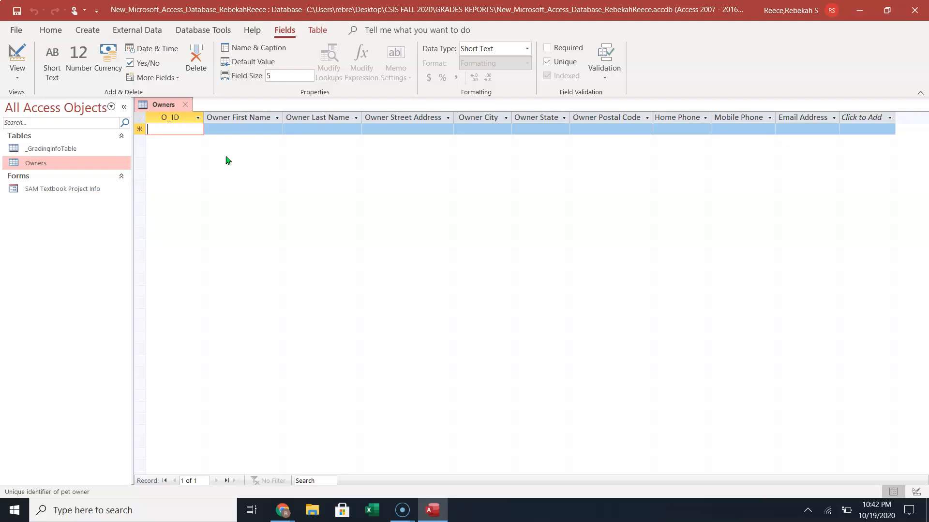
Start record O-1 with the owner's first and last name, street address, city and state.
{"action": "type", "text": "O"}
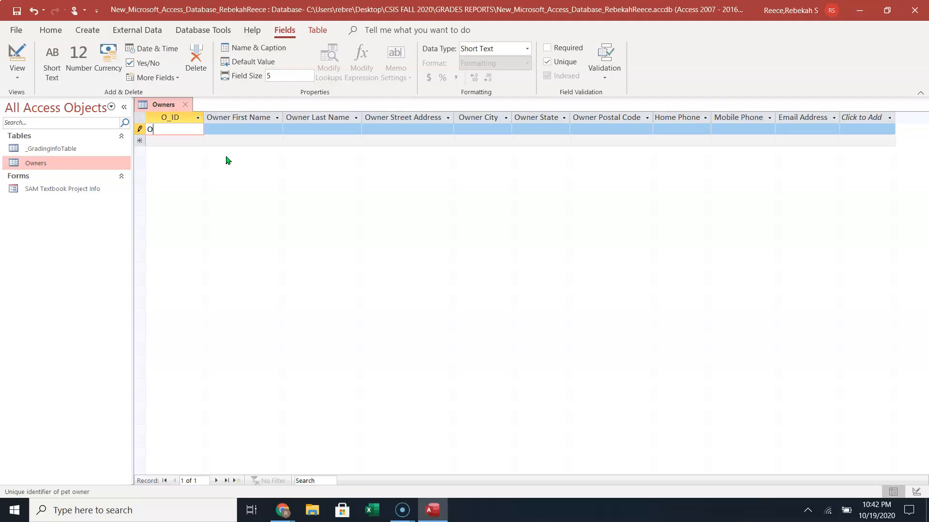
{"action": "type", "text": "-1"}
{"action": "key", "text": "Tab"}
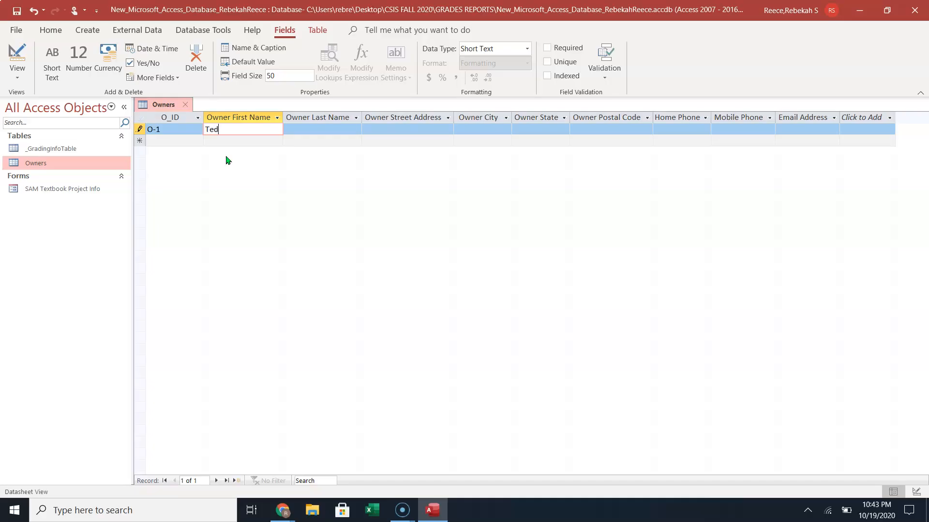
{"action": "key", "text": "Tab"}
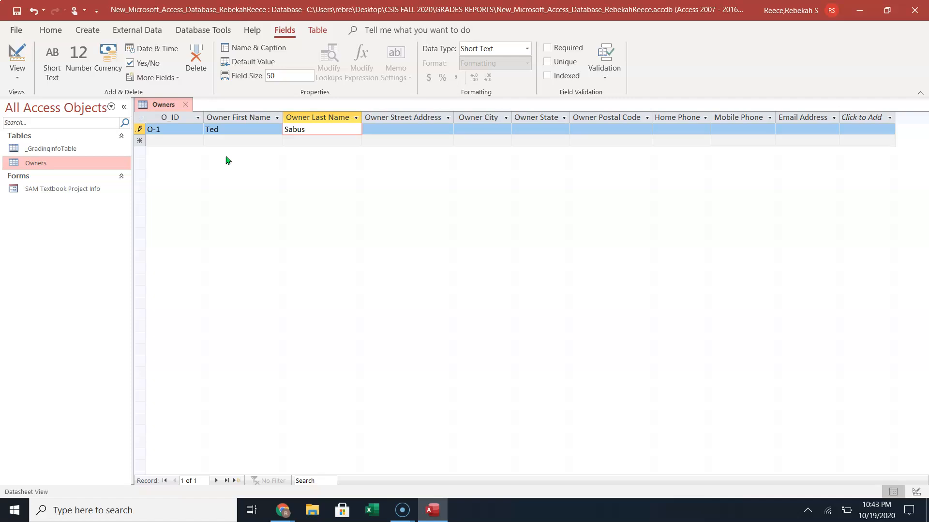
{"action": "key", "text": "Tab"}
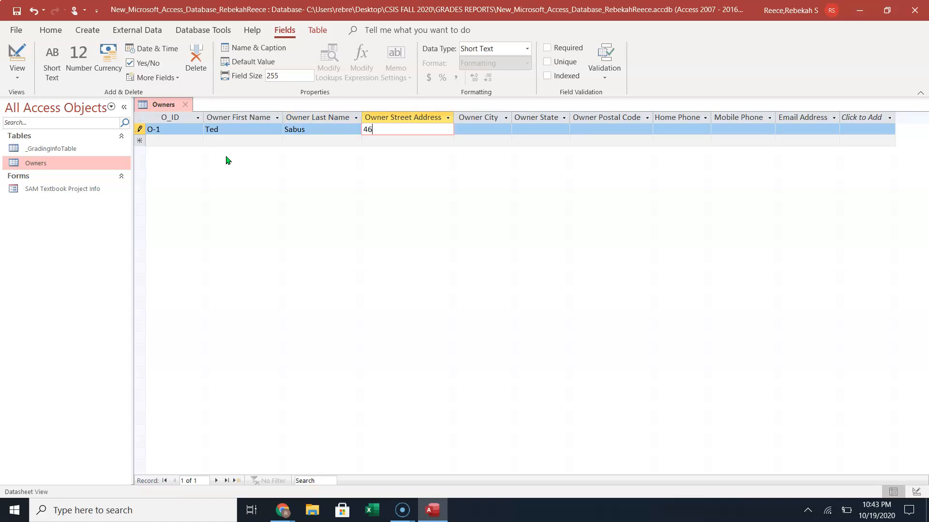
{"action": "key", "text": "Tab"}
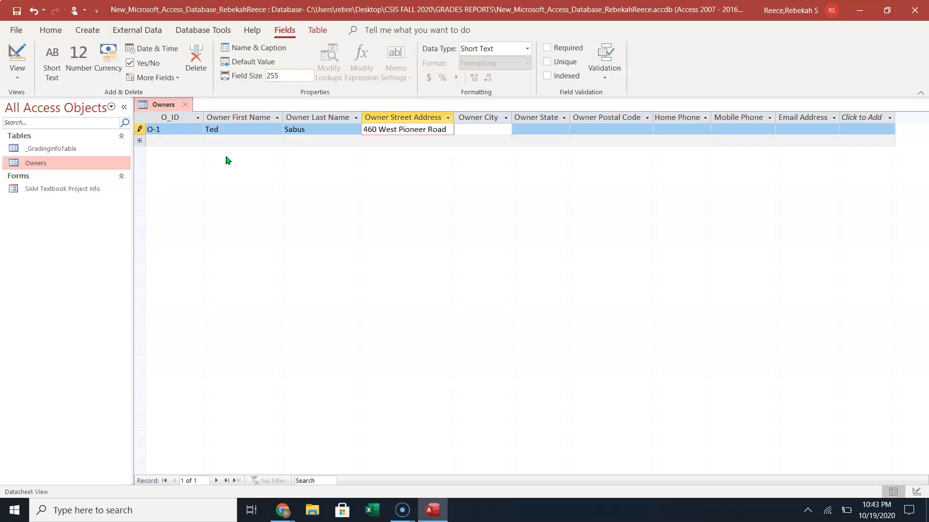
{"action": "key", "text": "Tab"}
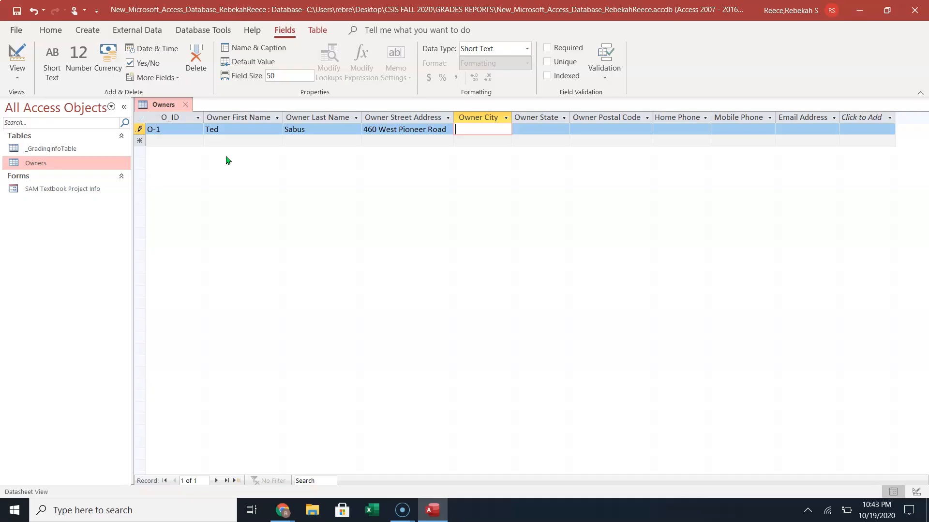
{"action": "type", "text": "Dolores"}
{"action": "key", "text": "Tab"}
{"action": "type", "text": "CO"}
{"action": "key", "text": "Tab"}
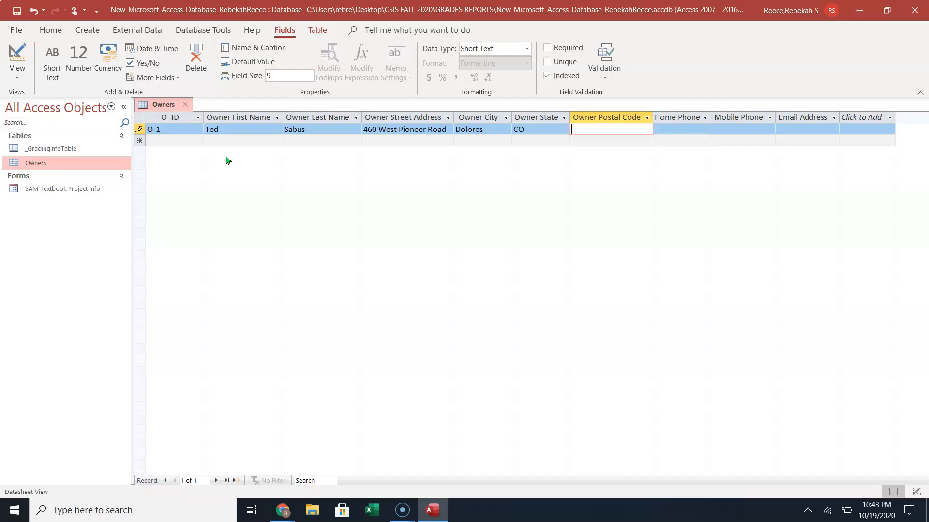
Fill in O-1's postal code, home and mobile phone numbers and e-mail address.
{"action": "type", "text": "81323"}
{"action": "key", "text": "Tab"}
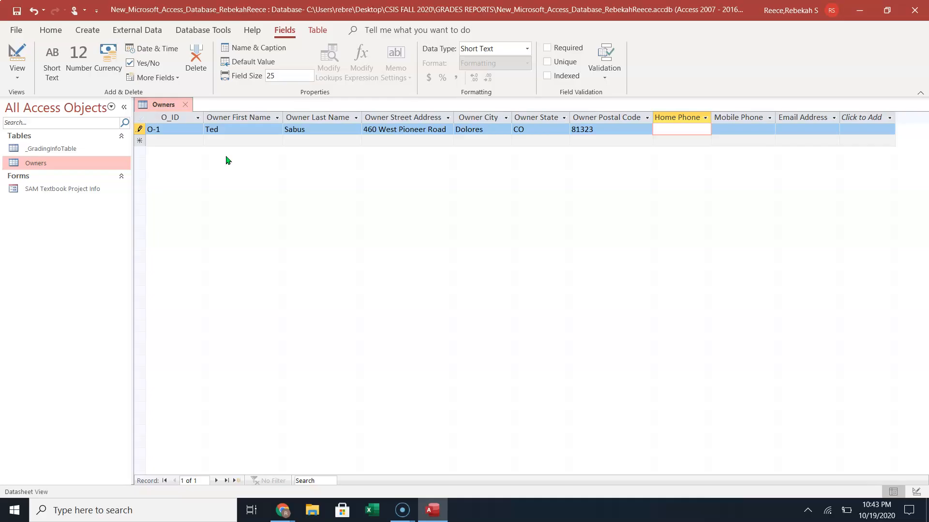
{"action": "key", "text": "Tab"}
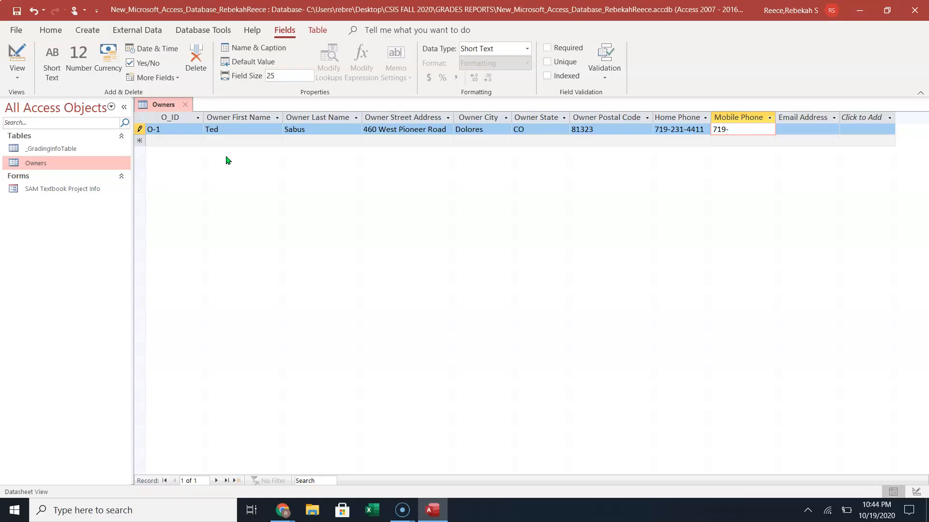
{"action": "key", "text": "Tab"}
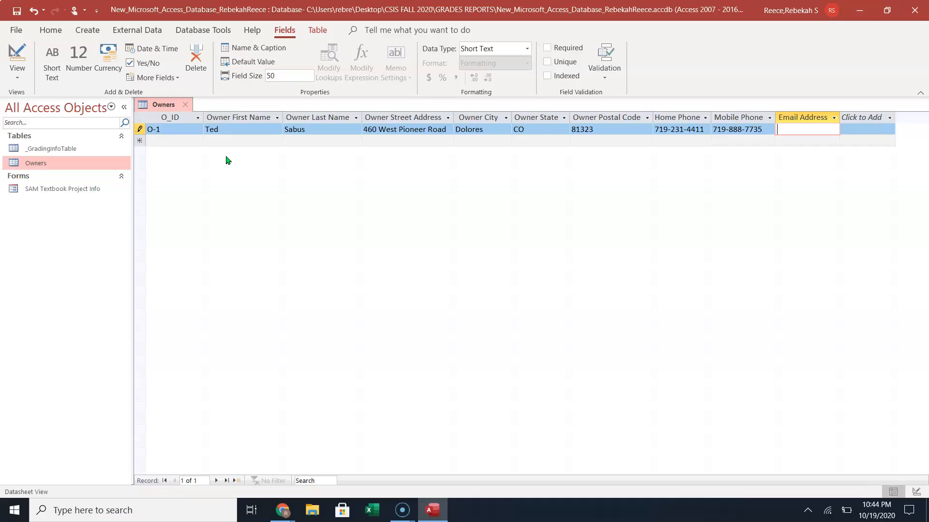
{"action": "key", "text": "Return"}
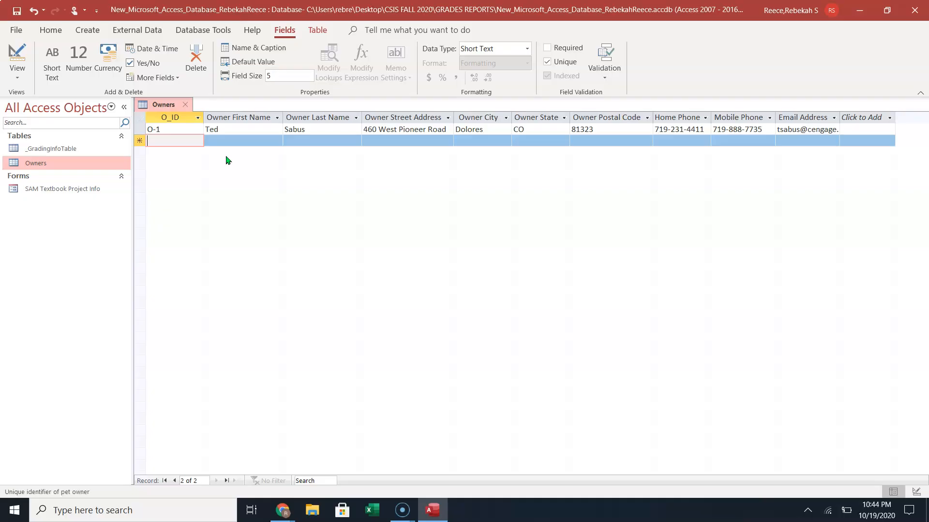
Start record O-2 with the owner's first and last name, street address, city and state.
{"action": "type", "text": "O-2"}
{"action": "key", "text": "Tab"}
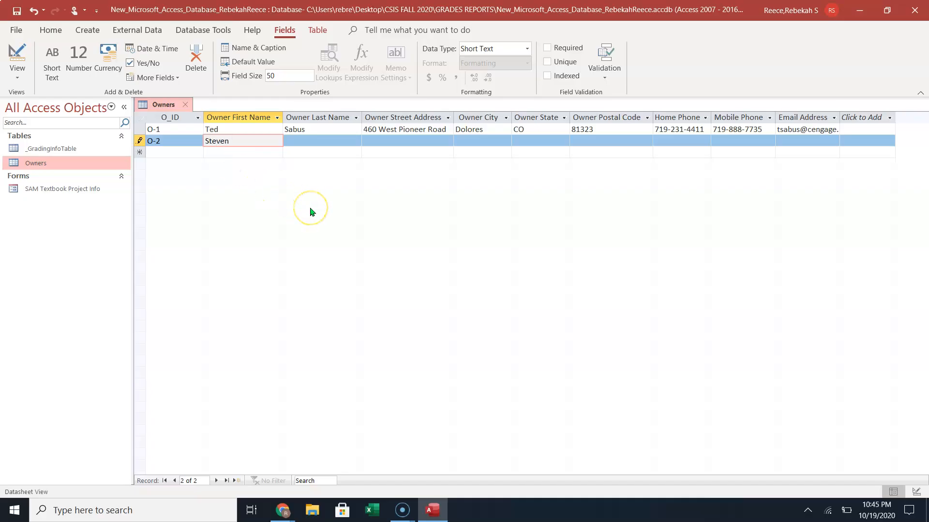
{"action": "key", "text": "Tab"}
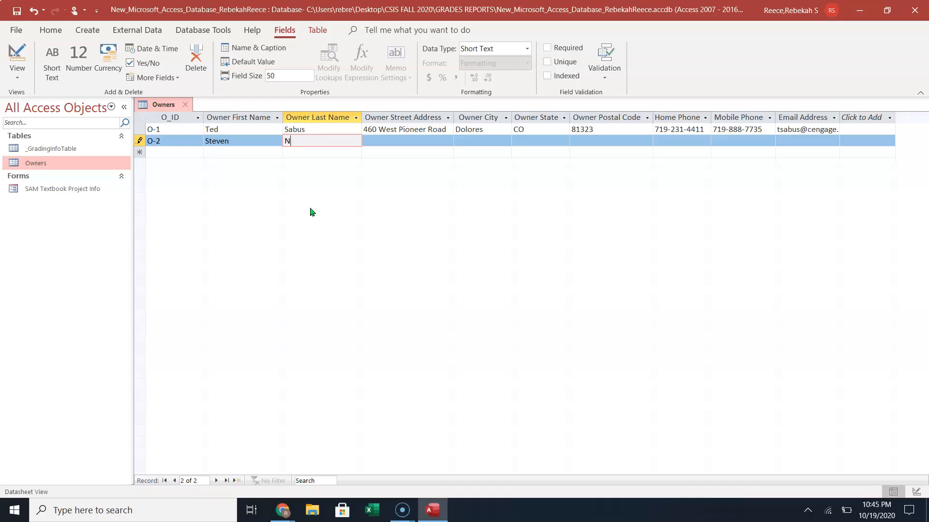
{"action": "key", "text": "Tab"}
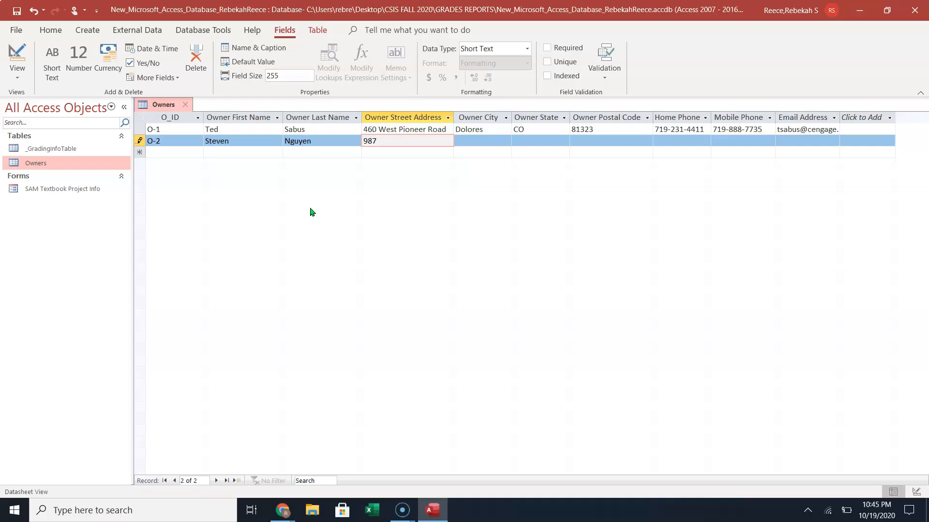
{"action": "key", "text": "Tab"}
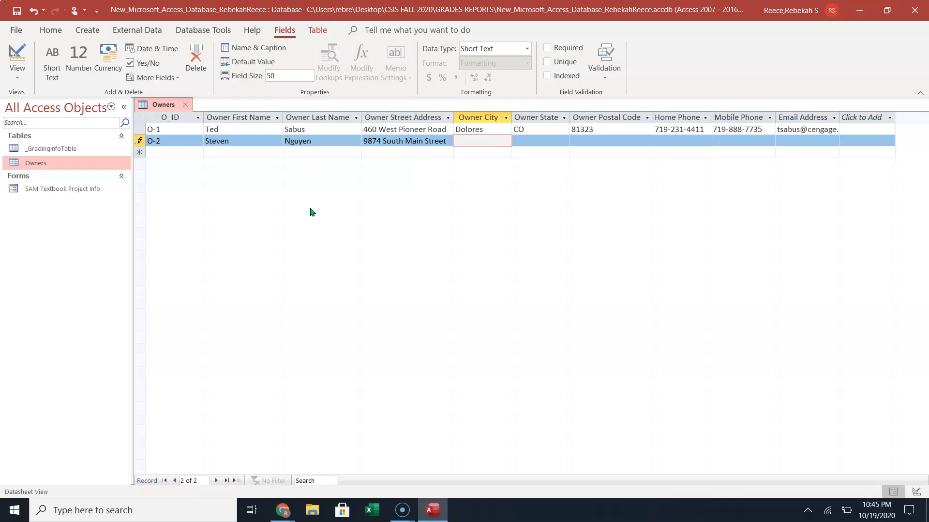
{"action": "type", "text": "Blanding"}
{"action": "key", "text": "Tab"}
{"action": "type", "text": "UT"}
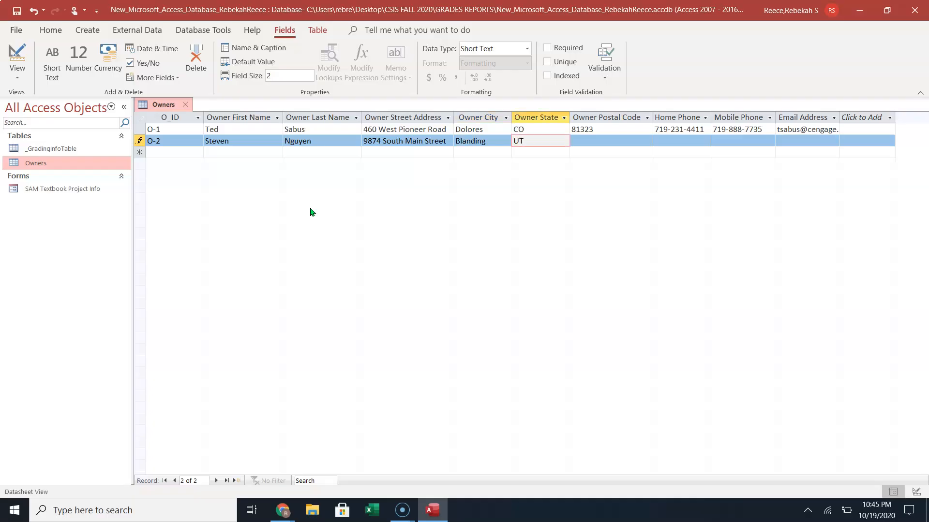
Fill in O-2's postal code, phone numbers and e-mail address, then save the record.
{"action": "key", "text": "Tab"}
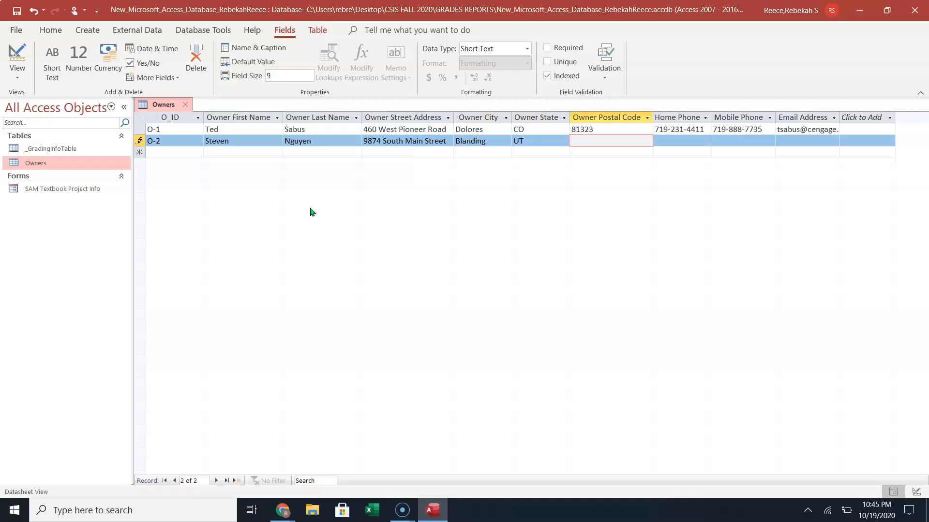
{"action": "type", "text": "84511"}
{"action": "key", "text": "Tab"}
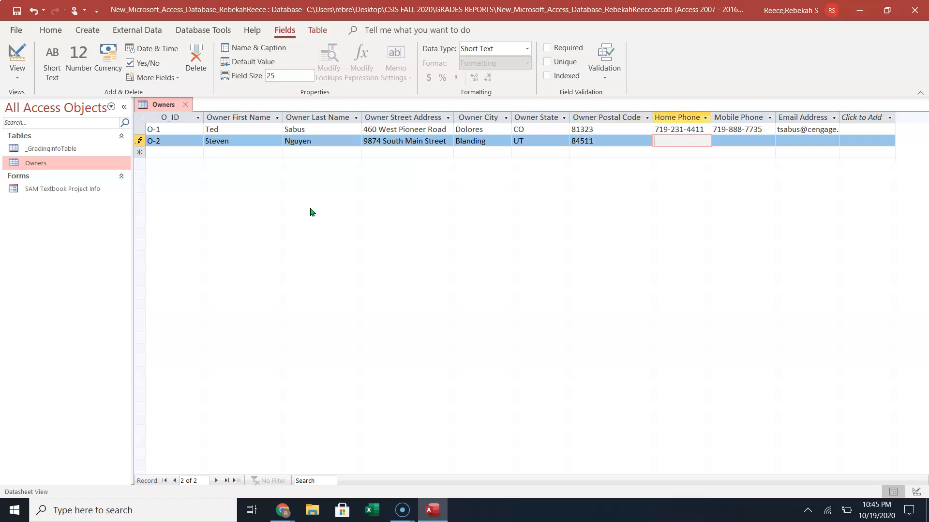
{"action": "key", "text": "Tab"}
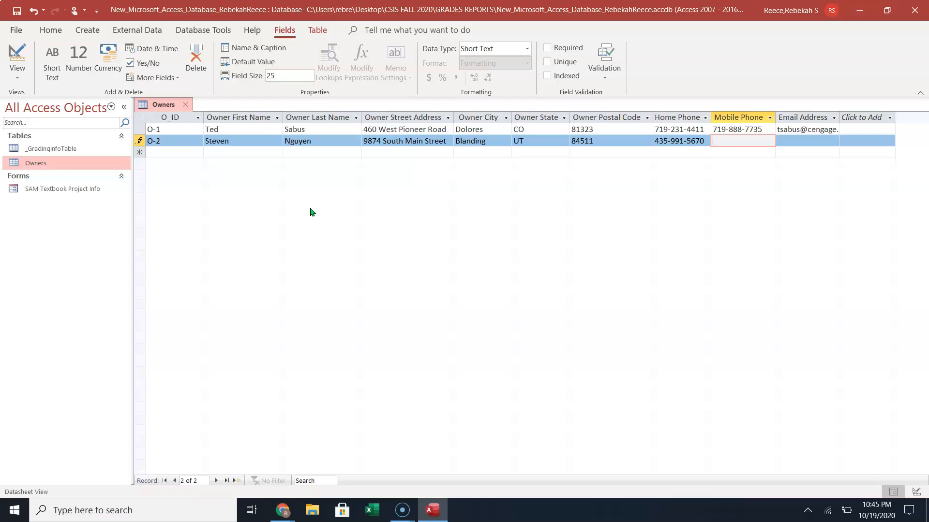
{"action": "key", "text": "Tab"}
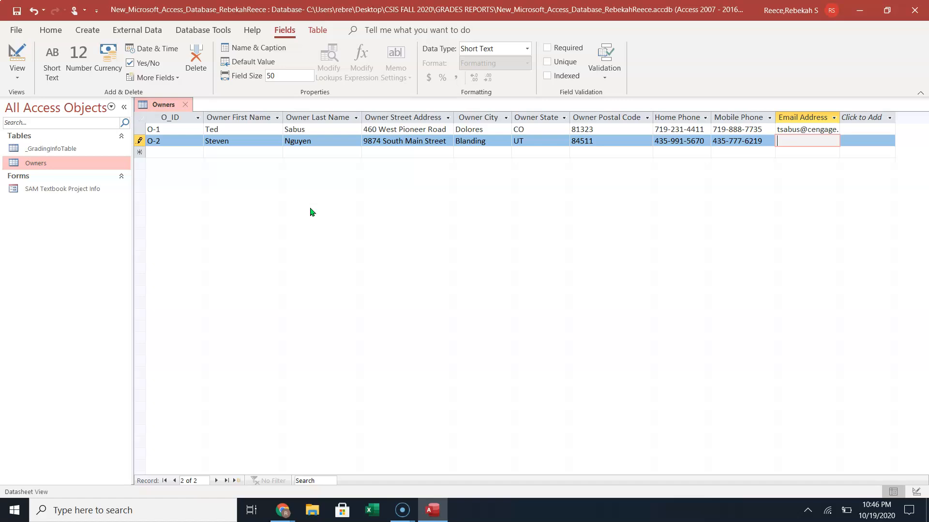
{"action": "key", "text": "Tab"}
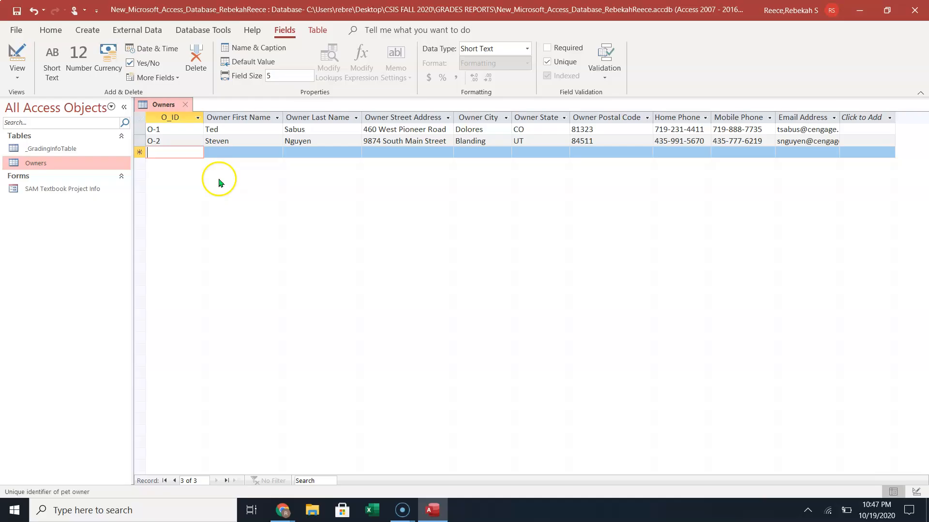
{"action": "left_click", "coordinate": [343, 129]}
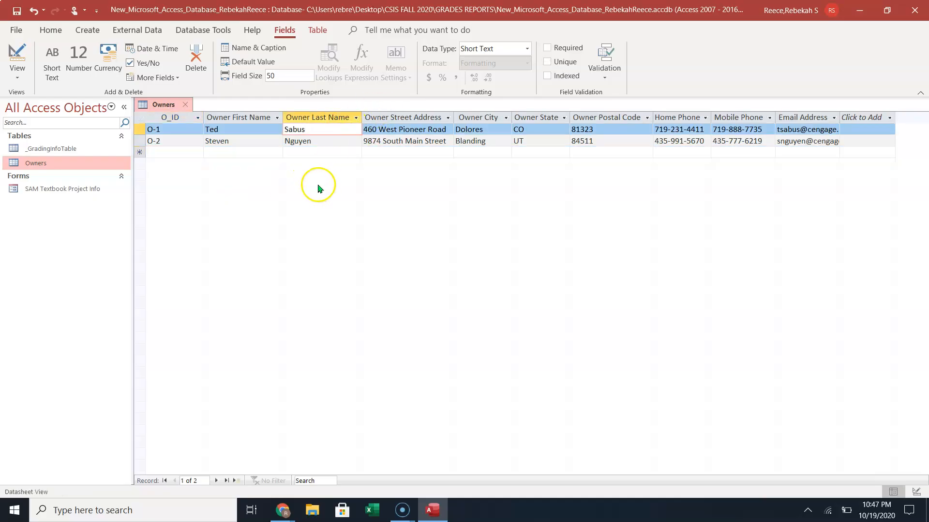
{"action": "left_click", "coordinate": [254, 129]}
{"action": "left_click", "coordinate": [315, 135]}
{"action": "left_click", "coordinate": [426, 124]}
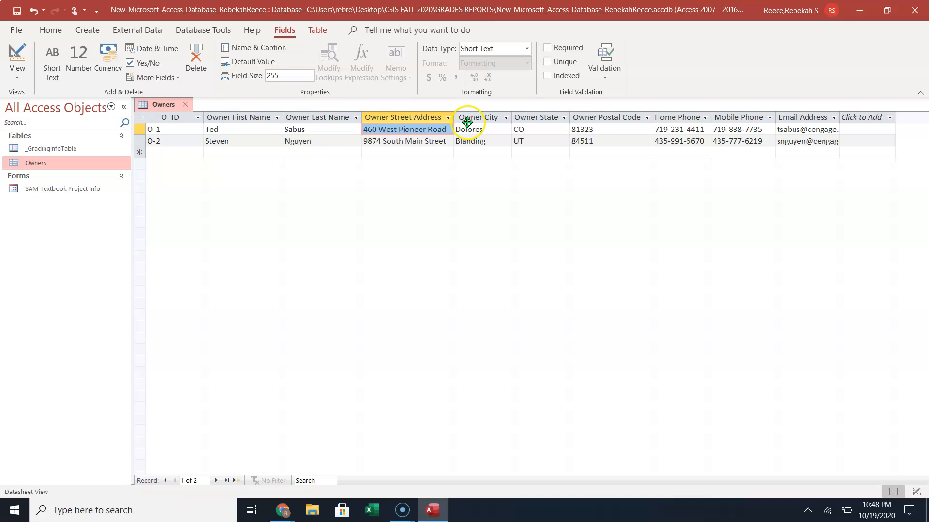
{"action": "key", "text": "Tab"}
{"action": "key", "text": "Tab"}
{"action": "key", "text": "Tab"}
{"action": "key", "text": "Tab"}
{"action": "key", "text": "Tab"}
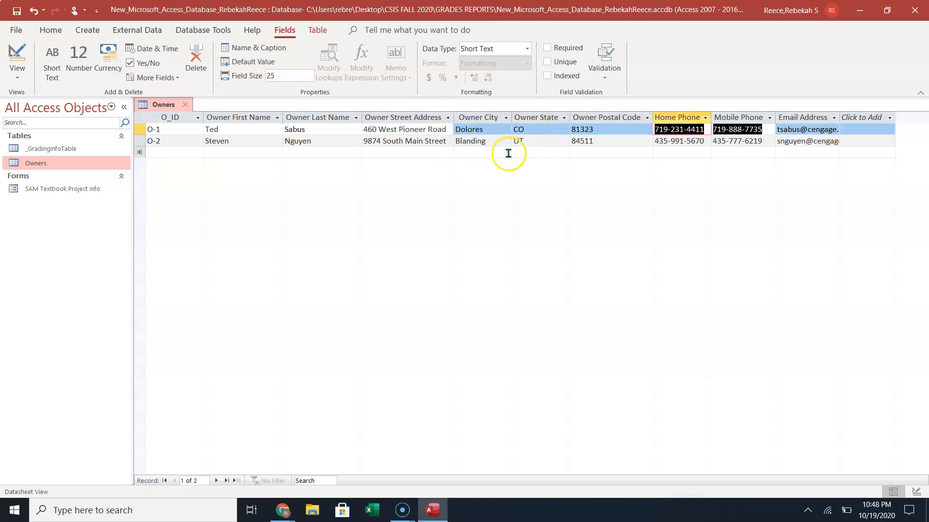
{"action": "left_click", "coordinate": [535, 141]}
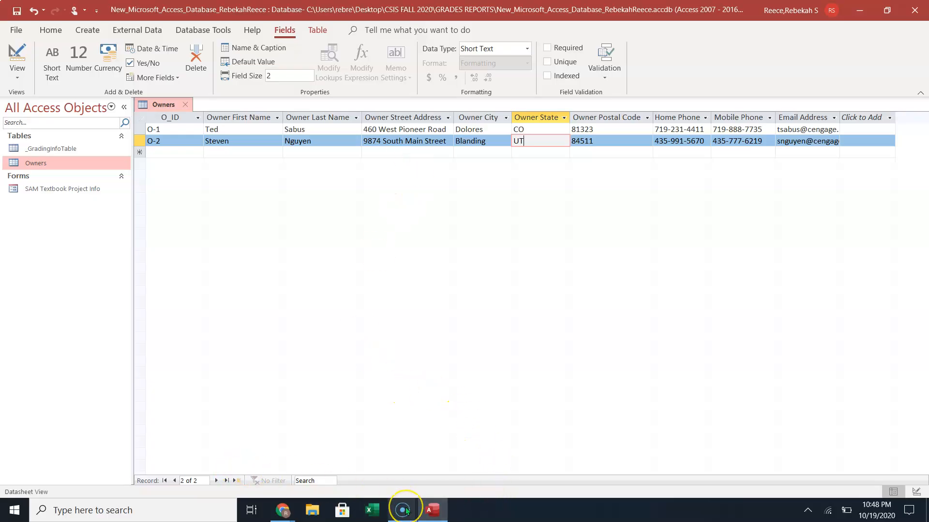
Restore down Access, minimize Screencast-O-Matic, and place a shorter Access window at the top above the MindTap page.
{"action": "mouse_move", "coordinate": [405, 510]}
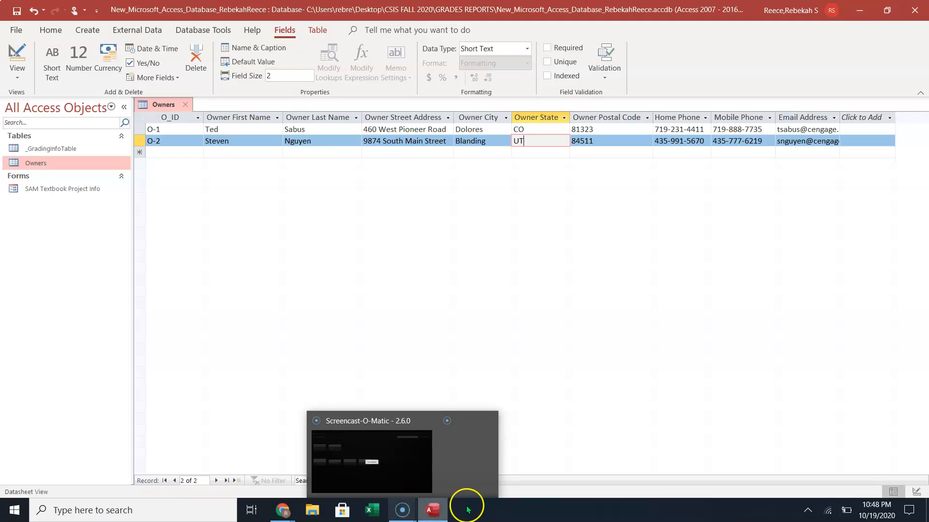
{"action": "left_click", "coordinate": [548, 293]}
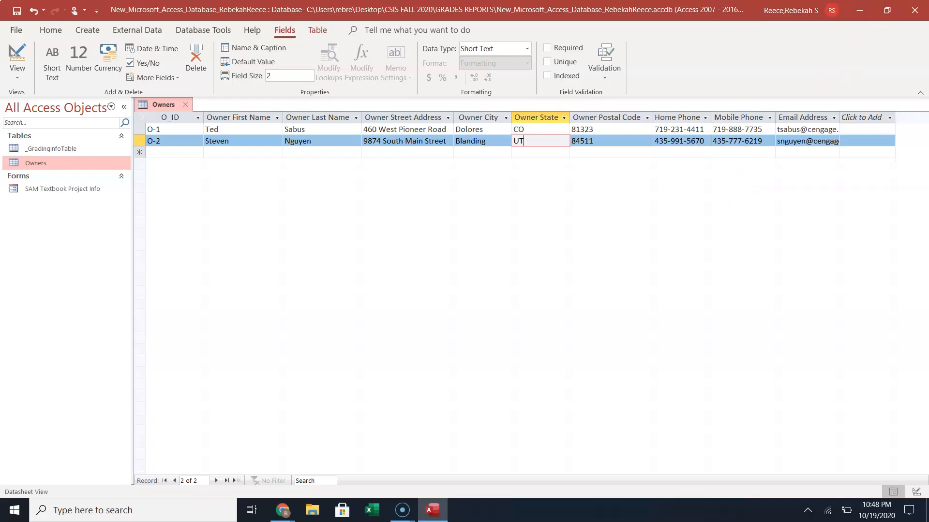
{"action": "left_click", "coordinate": [887, 9]}
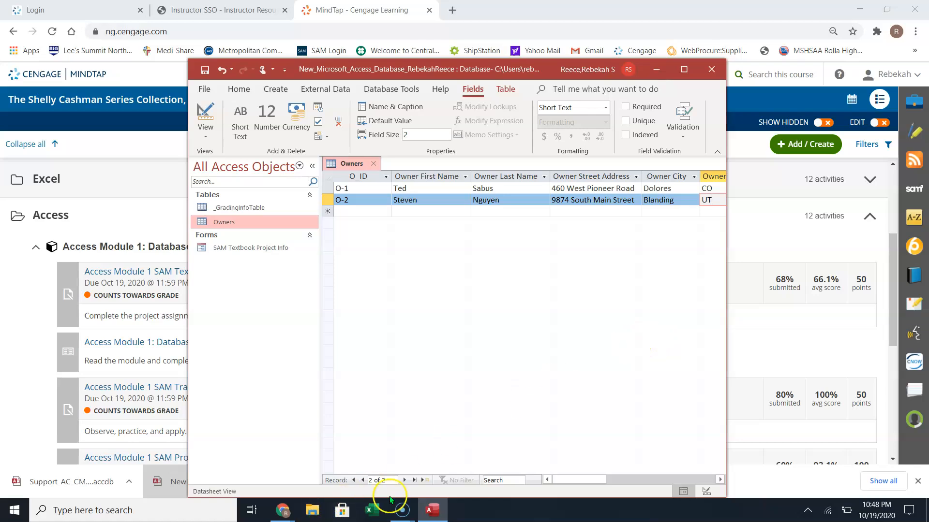
{"action": "mouse_move", "coordinate": [402, 516]}
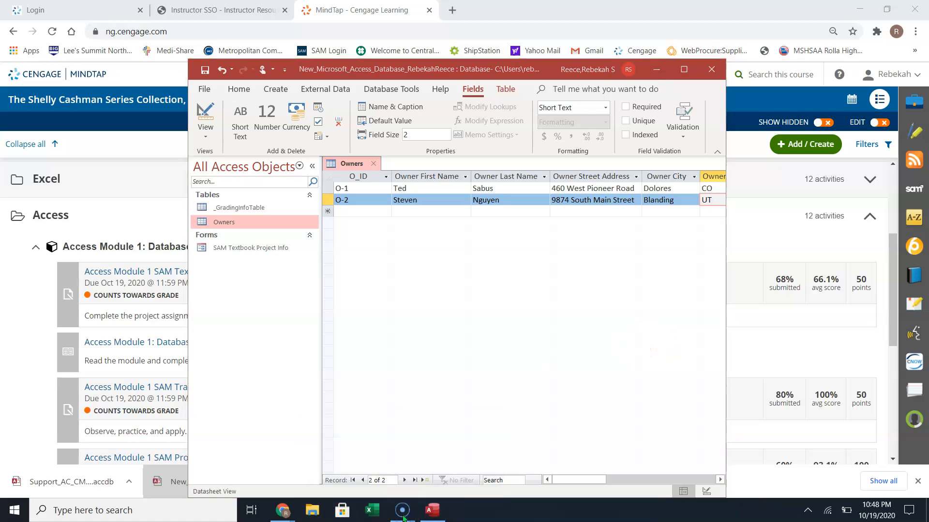
{"action": "left_click", "coordinate": [403, 479]}
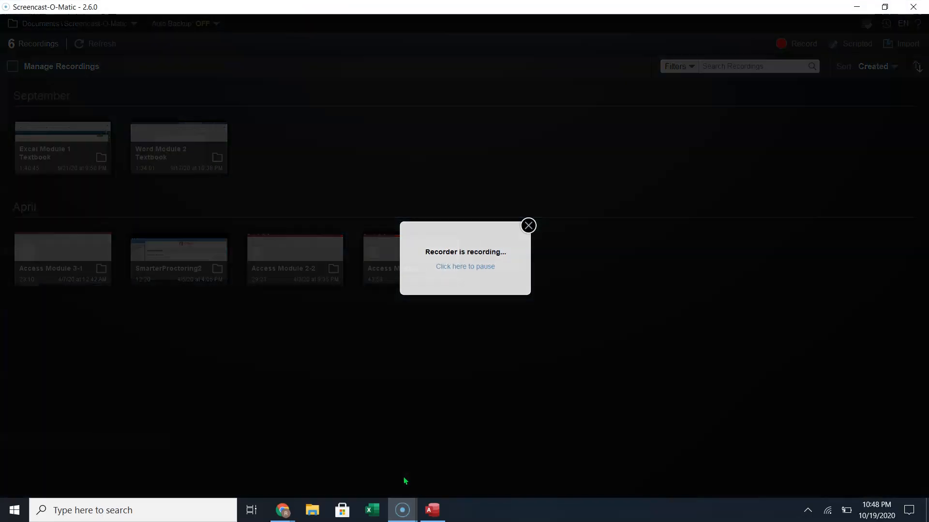
{"action": "left_click", "coordinate": [916, 7]}
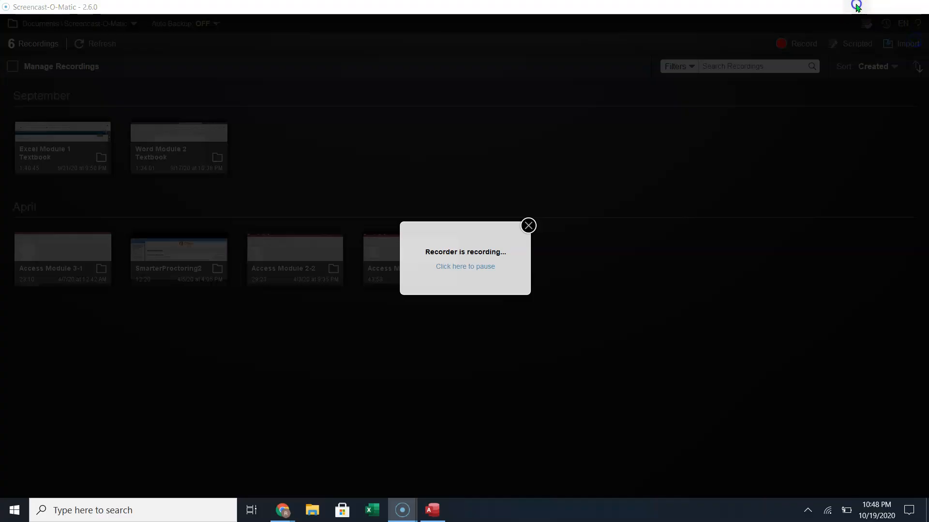
{"action": "left_click", "coordinate": [855, 7]}
{"action": "left_click_drag", "start_coordinate": [544, 70], "coordinate": [532, 14]}
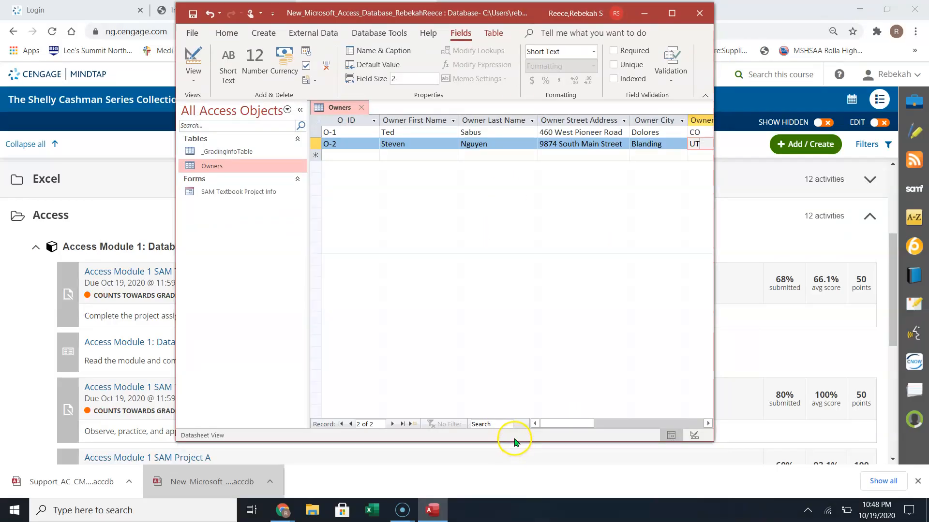
{"action": "left_click_drag", "start_coordinate": [516, 441], "coordinate": [564, 223]}
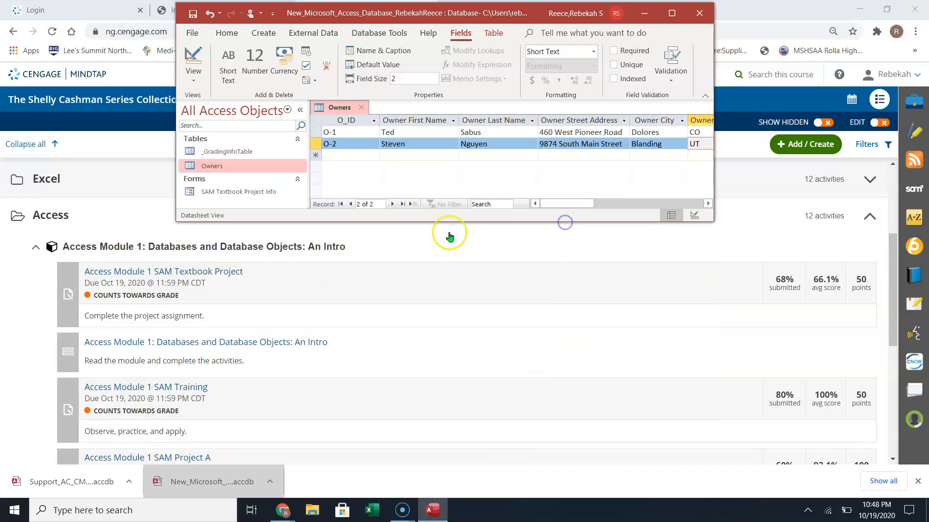
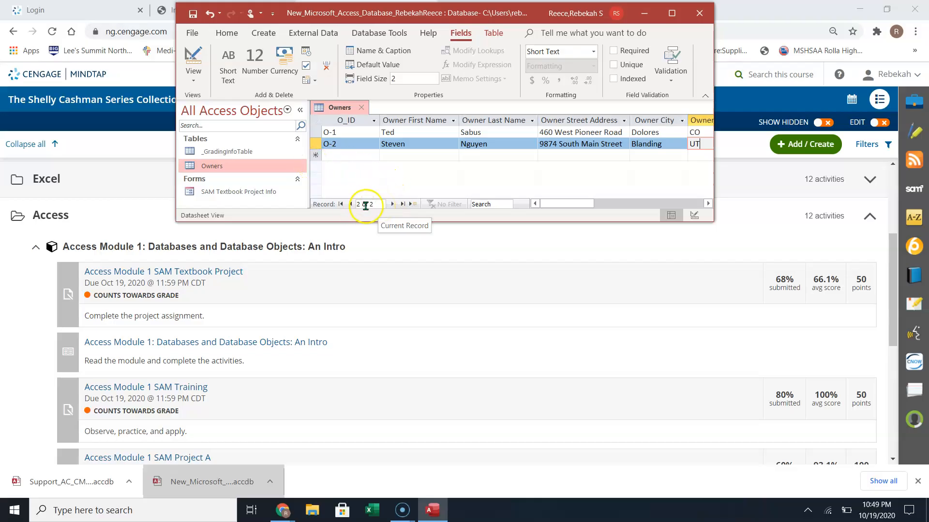
Maximize the Access window so every column of the two-record Owners table shows.
{"action": "left_click_drag", "start_coordinate": [380, 205], "coordinate": [346, 205]}
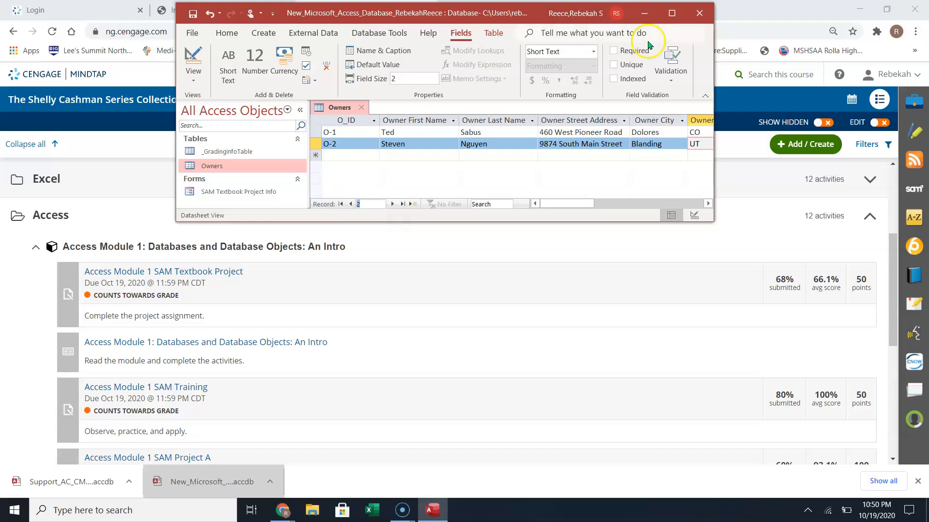
{"action": "left_click", "coordinate": [672, 12]}
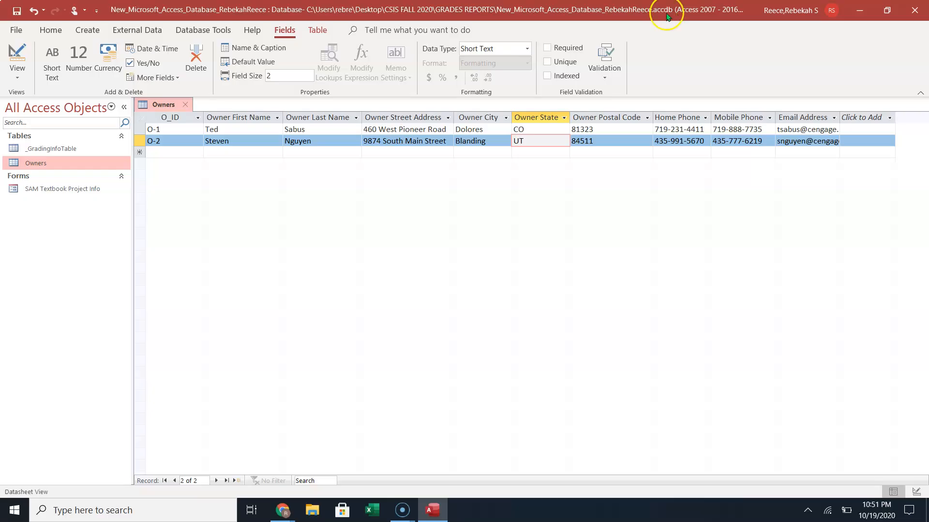
Close the Owners table tab and choose Yes to keep its layout.
{"action": "left_click", "coordinate": [185, 104]}
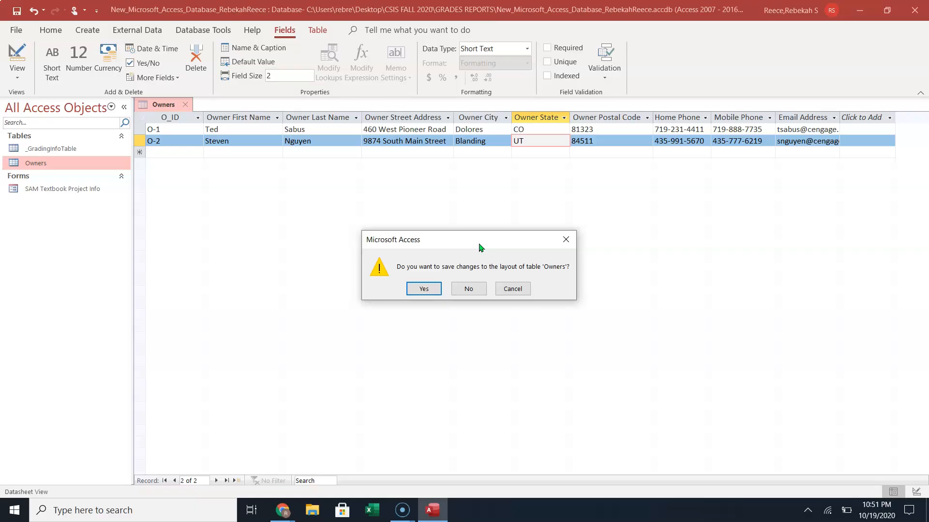
{"action": "left_click", "coordinate": [421, 288]}
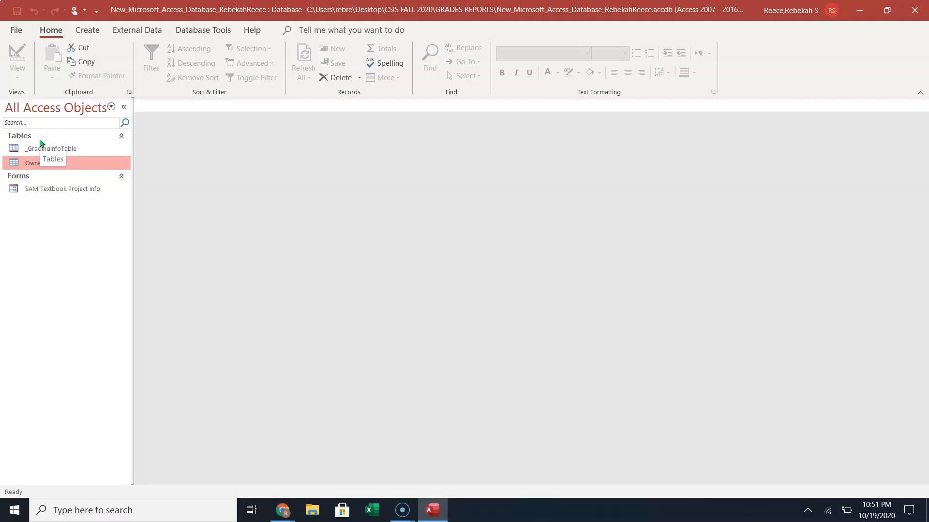
Reopen Owners, AutoFit O_ID and the Owner First Name through Email Address columns, then save and close.
{"action": "double_click", "coordinate": [36, 163]}
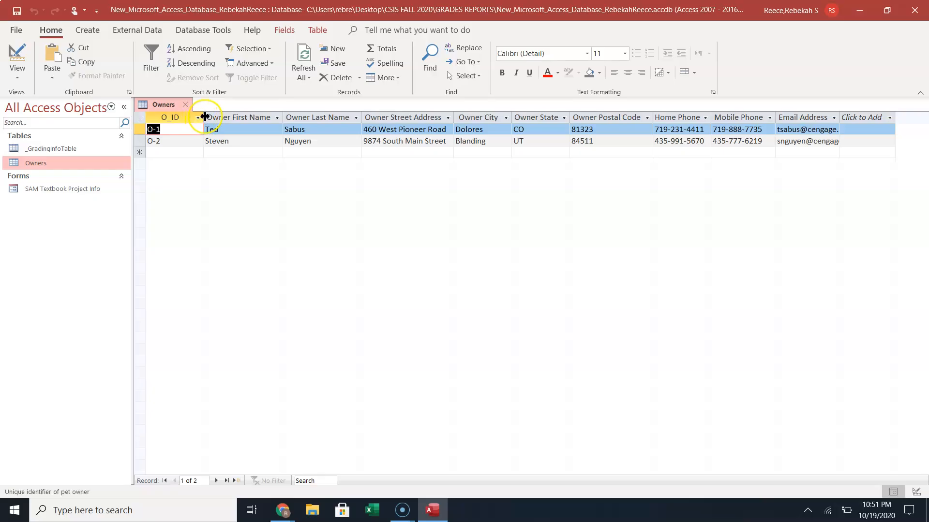
{"action": "double_click", "coordinate": [203, 116]}
{"action": "double_click", "coordinate": [258, 115]}
{"action": "left_click_drag", "start_coordinate": [240, 116], "coordinate": [812, 141]}
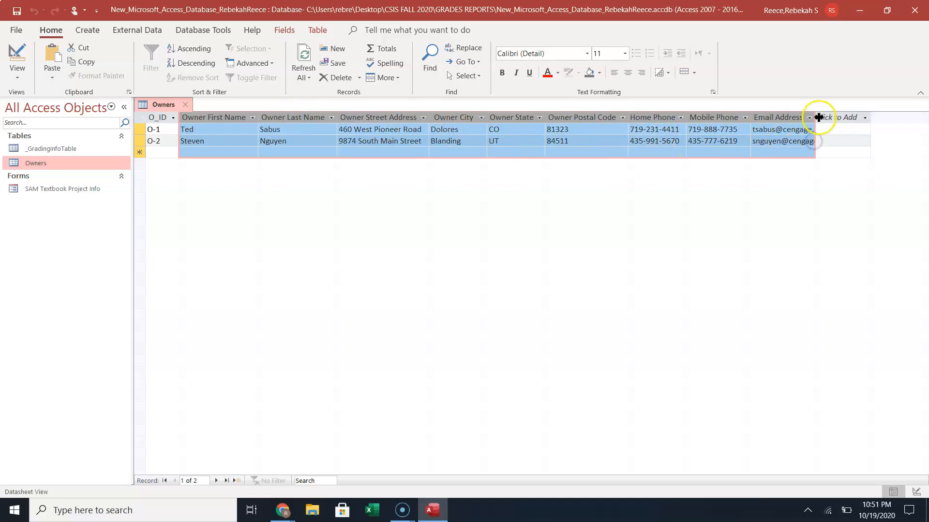
{"action": "double_click", "coordinate": [817, 117]}
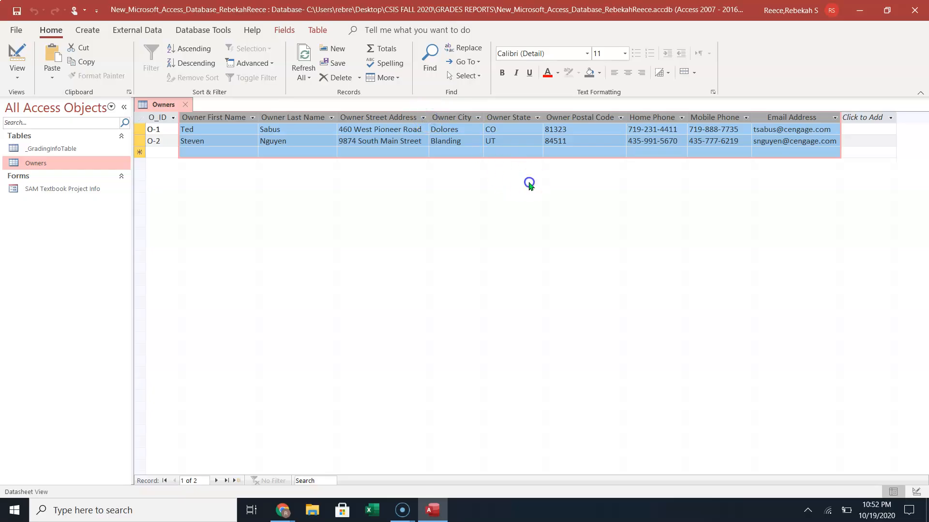
{"action": "left_click_drag", "start_coordinate": [627, 116], "coordinate": [627, 116]}
{"action": "left_click", "coordinate": [185, 104]}
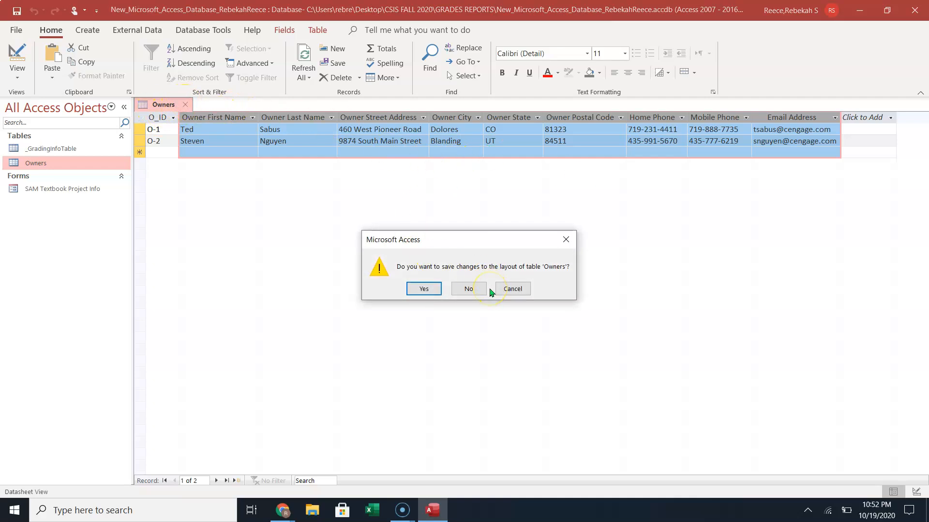
{"action": "left_click", "coordinate": [423, 289]}
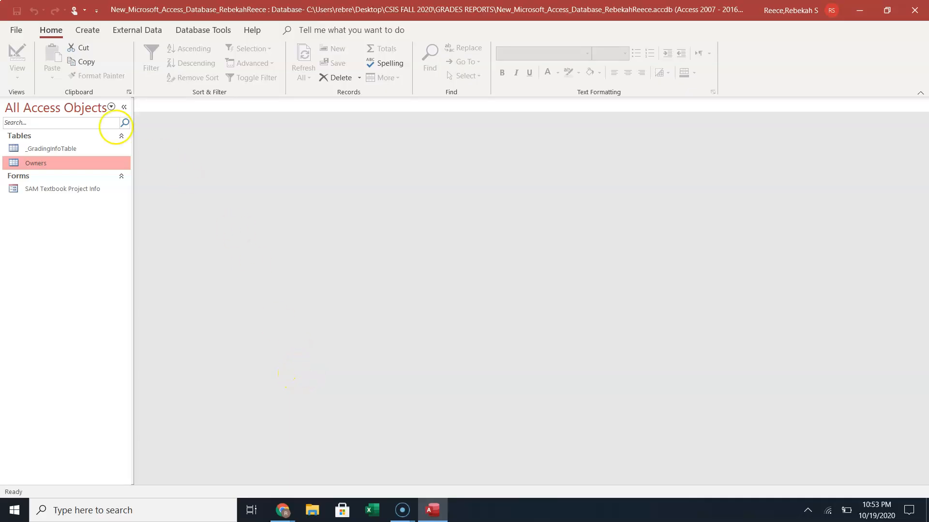
Create a new table in Design view with a Short Text Patient ID primary key field.
{"action": "left_click", "coordinate": [82, 30]}
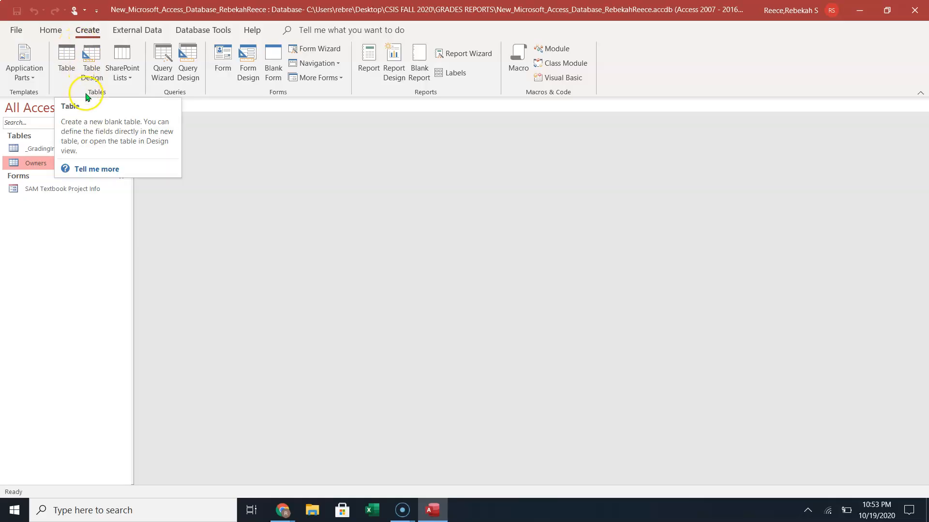
{"action": "left_click", "coordinate": [89, 74]}
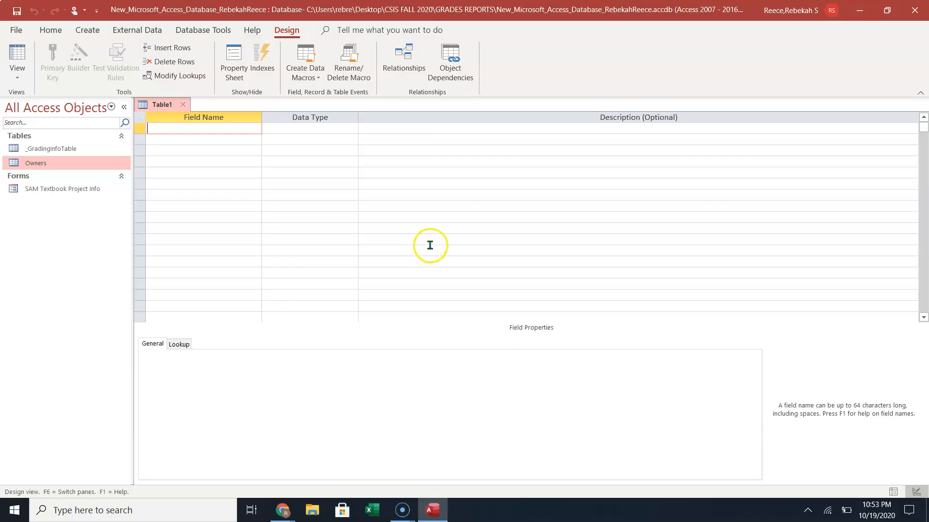
{"action": "left_click", "coordinate": [246, 127]}
{"action": "type", "text": "Patient ID"}
{"action": "key", "text": "Tab"}
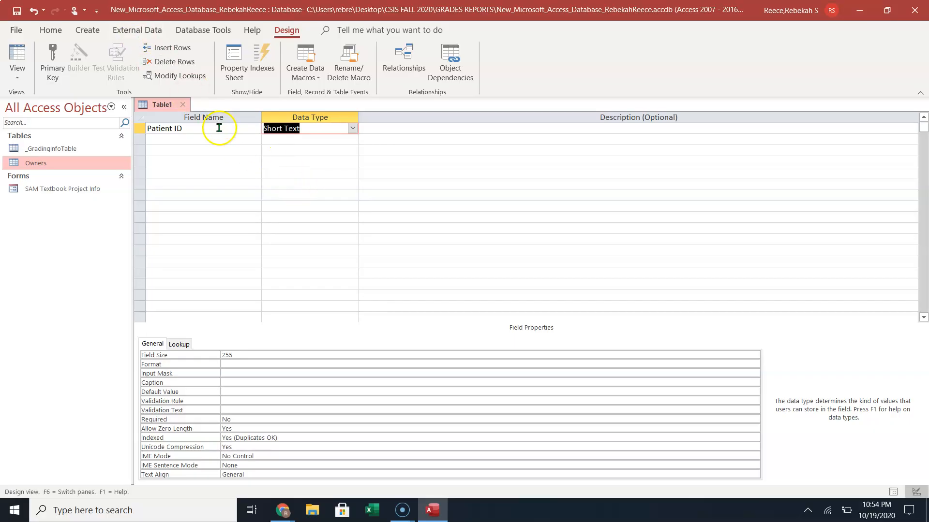
{"action": "left_click", "coordinate": [139, 128]}
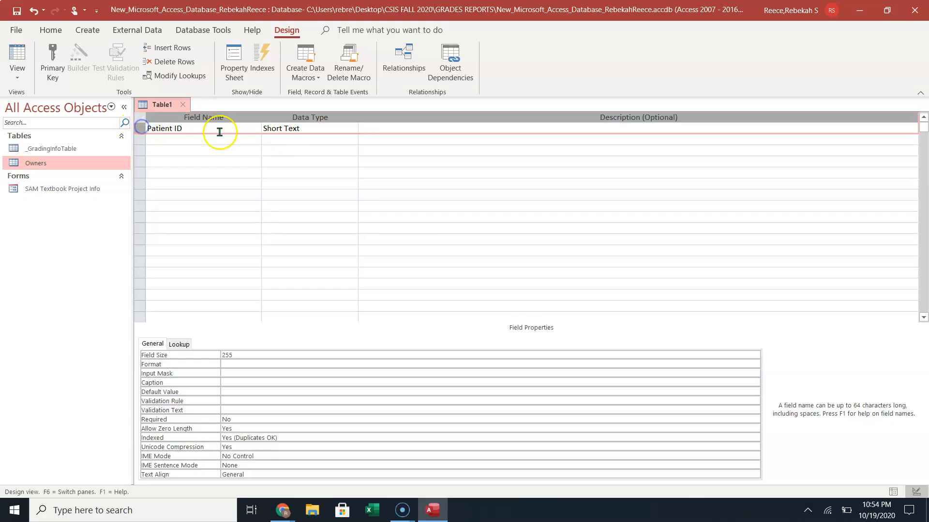
{"action": "left_click", "coordinate": [52, 61]}
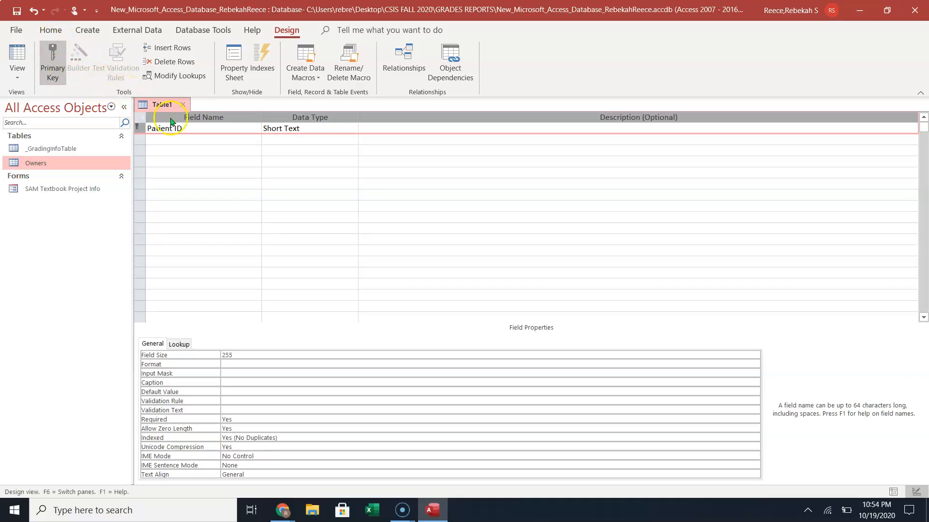
{"action": "left_click", "coordinate": [184, 139]}
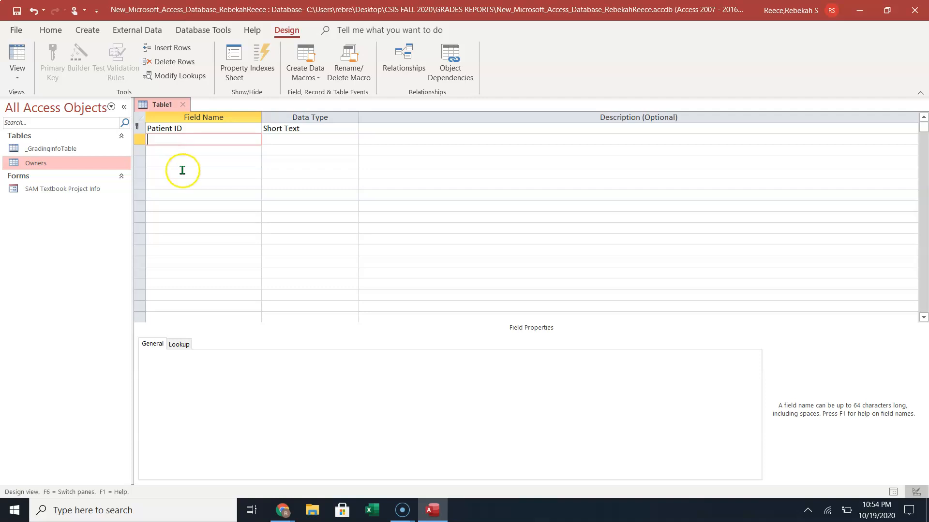
Save the new table with the name Patients.
{"action": "left_click", "coordinate": [16, 11]}
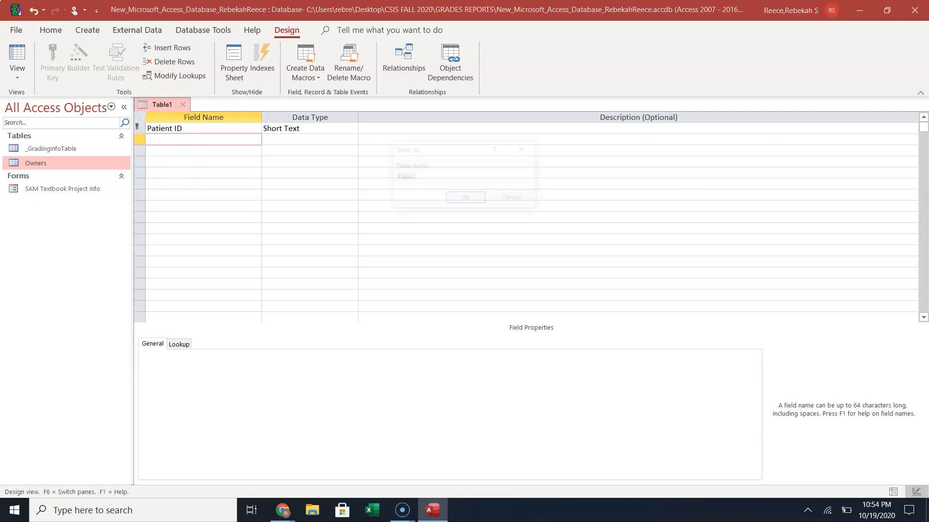
{"action": "type", "text": "P"}
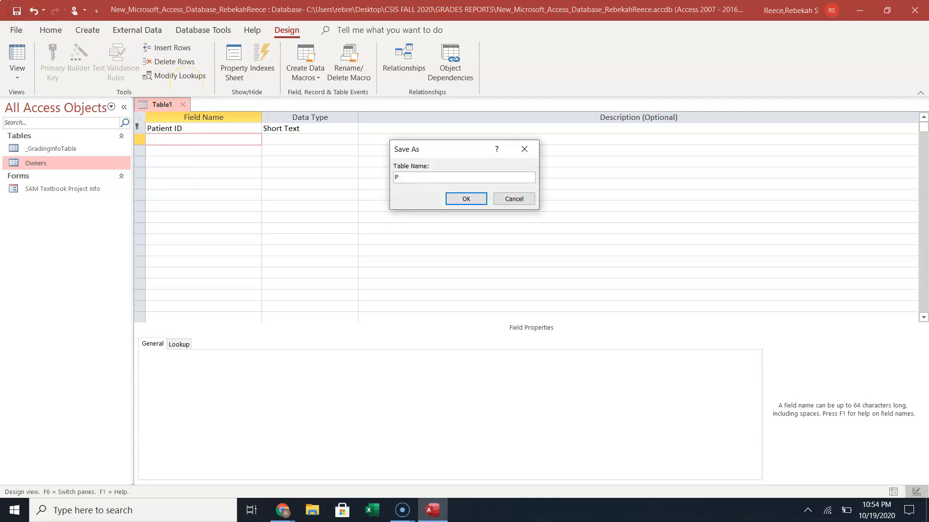
{"action": "type", "text": "atients"}
{"action": "left_click", "coordinate": [441, 199]}
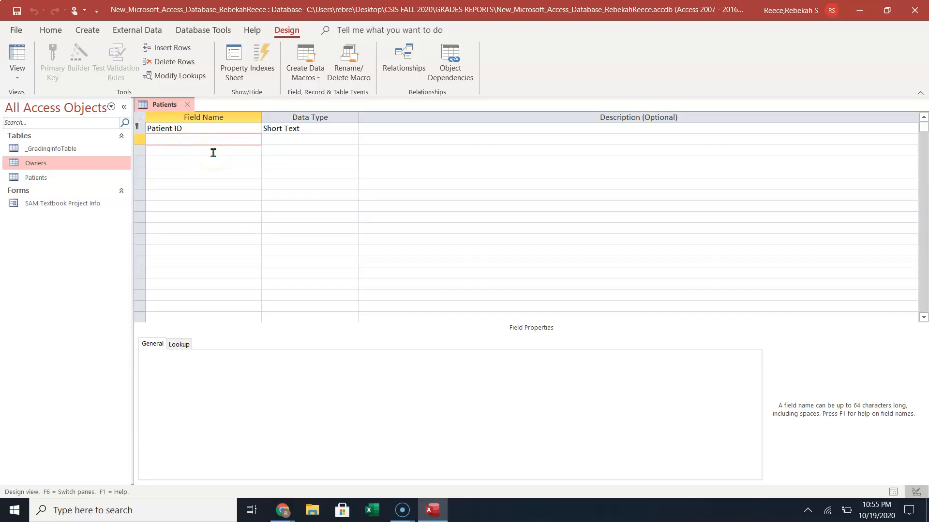
Add Short Text fields Patient Name, Animal Type, Breed and Owner ID below Patient ID.
{"action": "type", "text": "Patient Name"}
{"action": "key", "text": "Tab"}
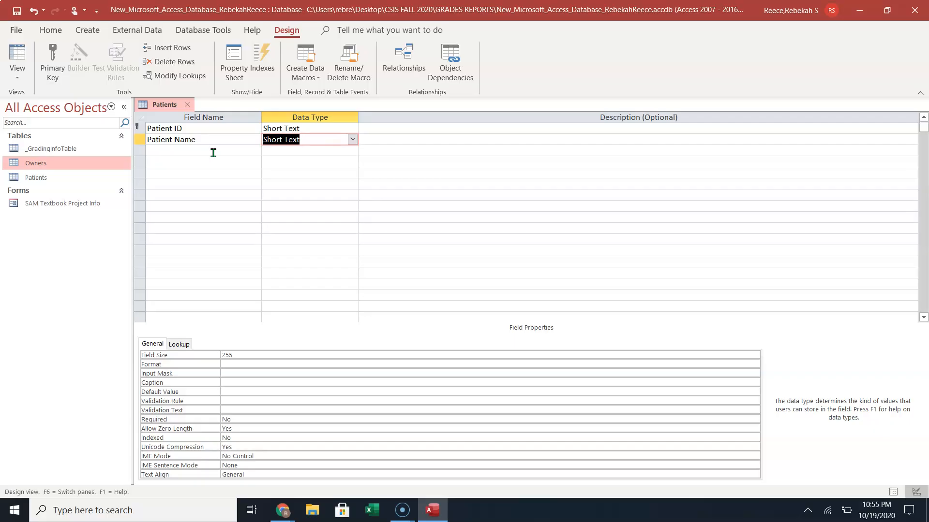
{"action": "left_click", "coordinate": [213, 153]}
{"action": "type", "text": "Animal Type"}
{"action": "key", "text": "Down"}
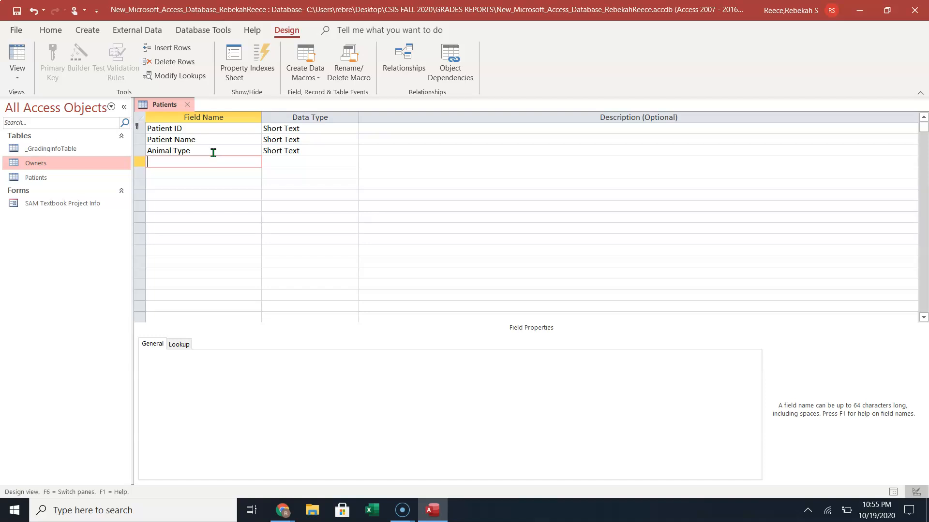
{"action": "type", "text": "Breed"}
{"action": "key", "text": "Down"}
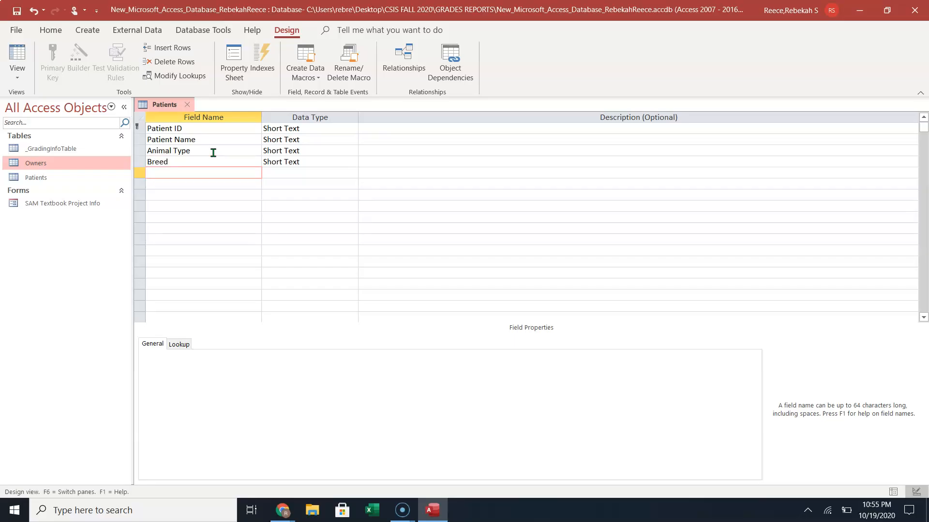
{"action": "type", "text": "Owner ID"}
{"action": "key", "text": "Down"}
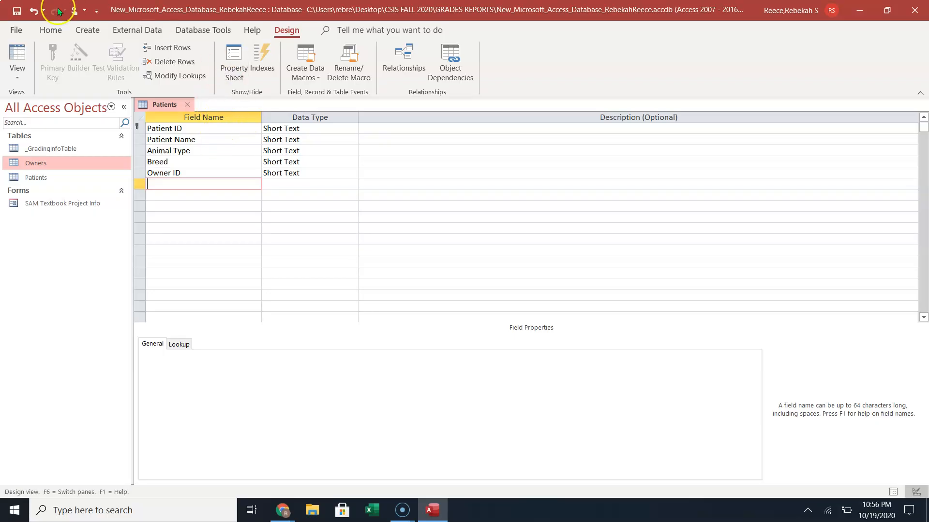
Save the Patients table design and switch to Datasheet view.
{"action": "left_click", "coordinate": [16, 58]}
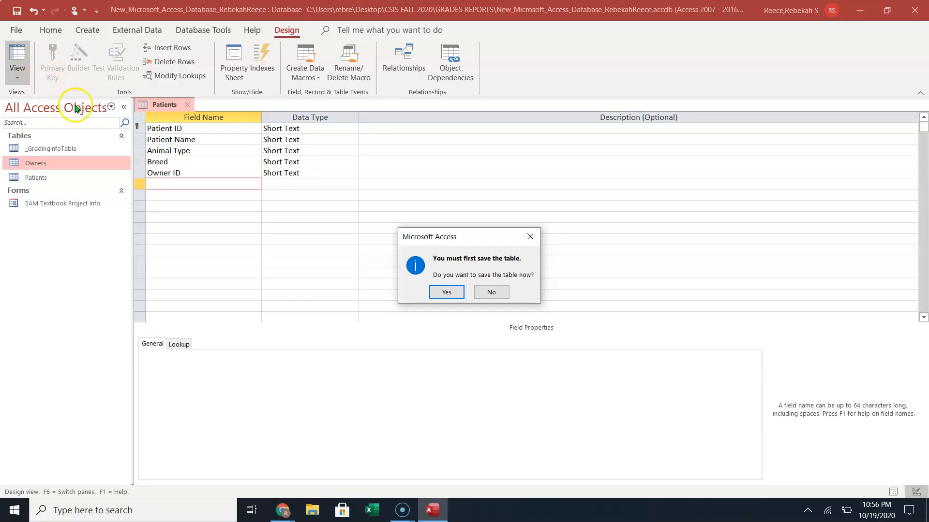
{"action": "left_click", "coordinate": [445, 292]}
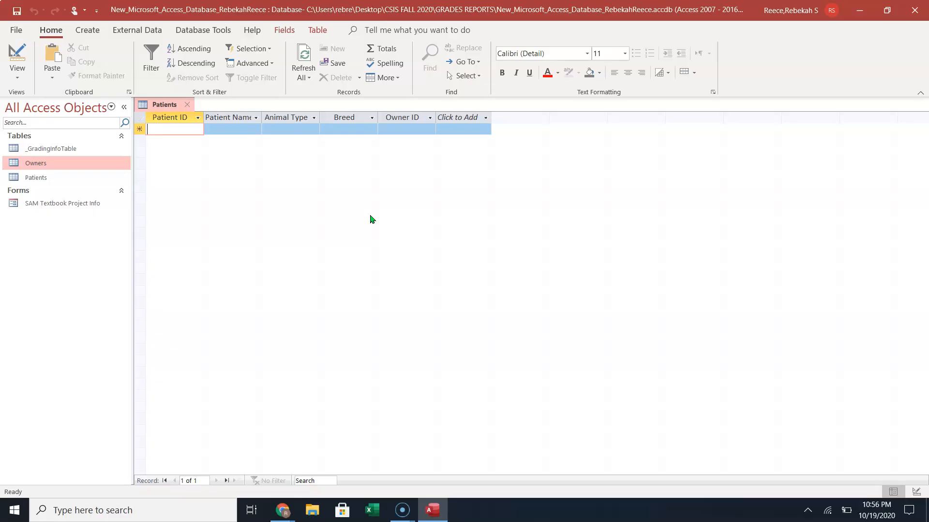
Enter patient C-1: Paws, Feline, Calico, owner O-2.
{"action": "type", "text": "C"}
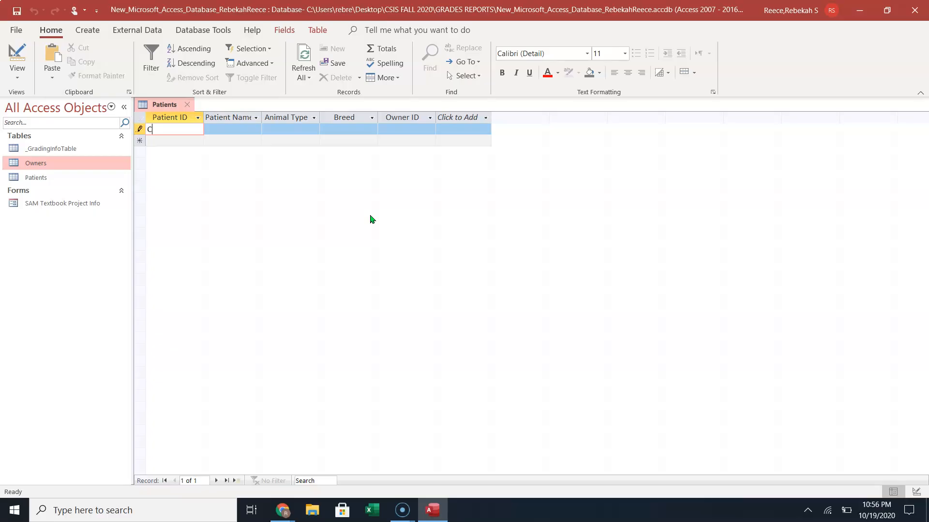
{"action": "type", "text": "-1"}
{"action": "key", "text": "Tab"}
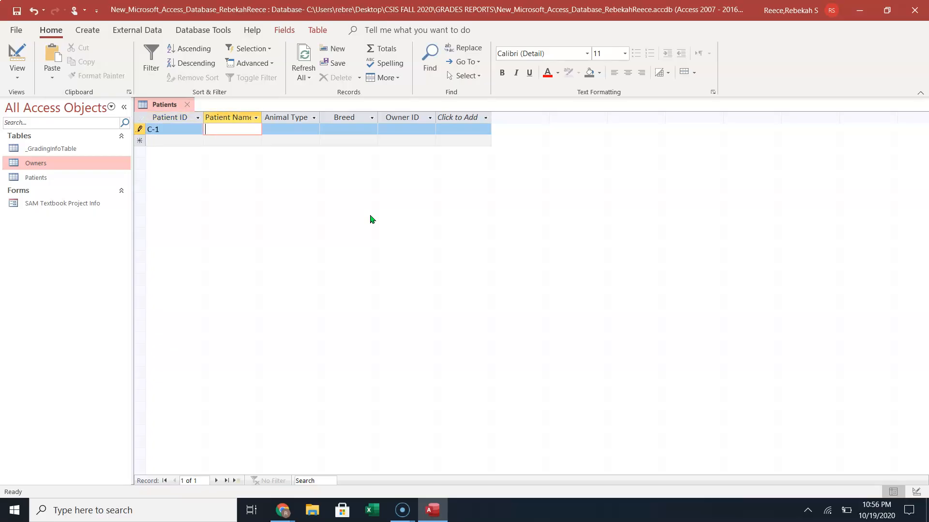
{"action": "type", "text": "Paws"}
{"action": "key", "text": "Tab"}
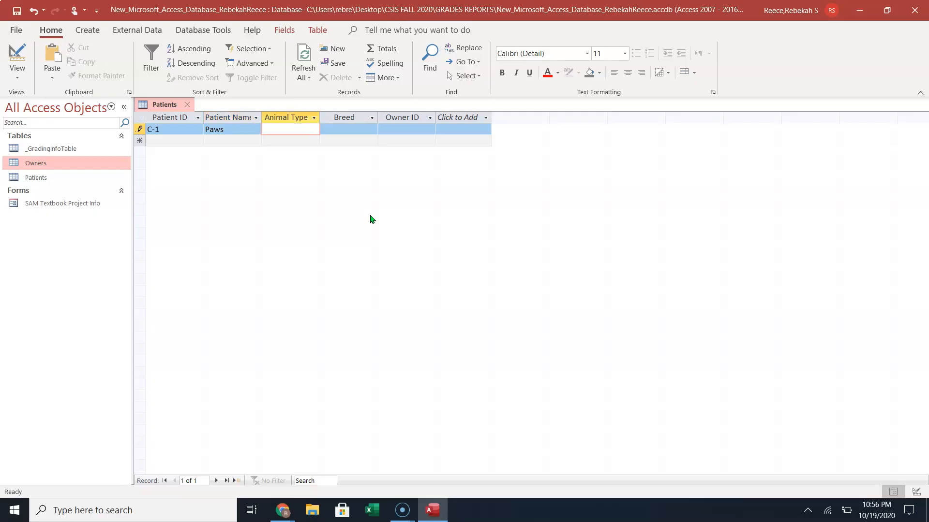
{"action": "type", "text": "Feline"}
{"action": "key", "text": "Tab"}
{"action": "type", "text": "Calico"}
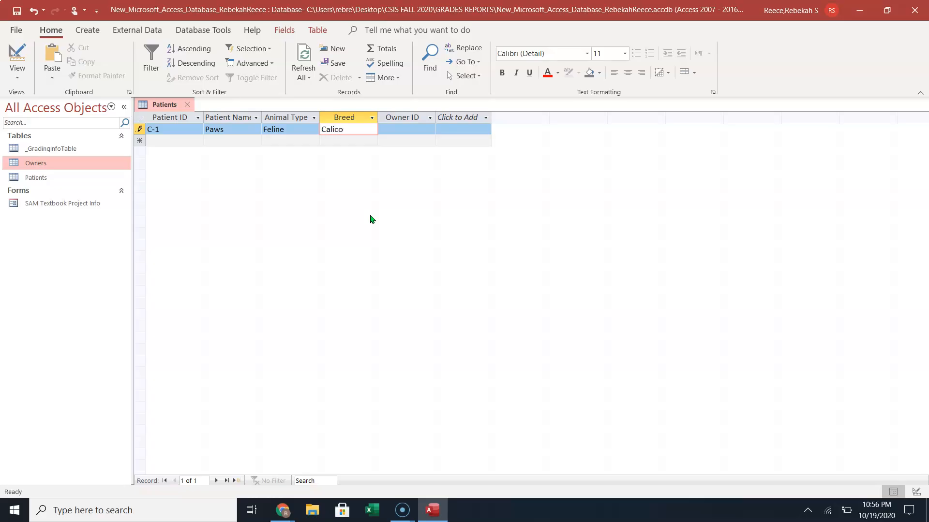
{"action": "key", "text": "Tab"}
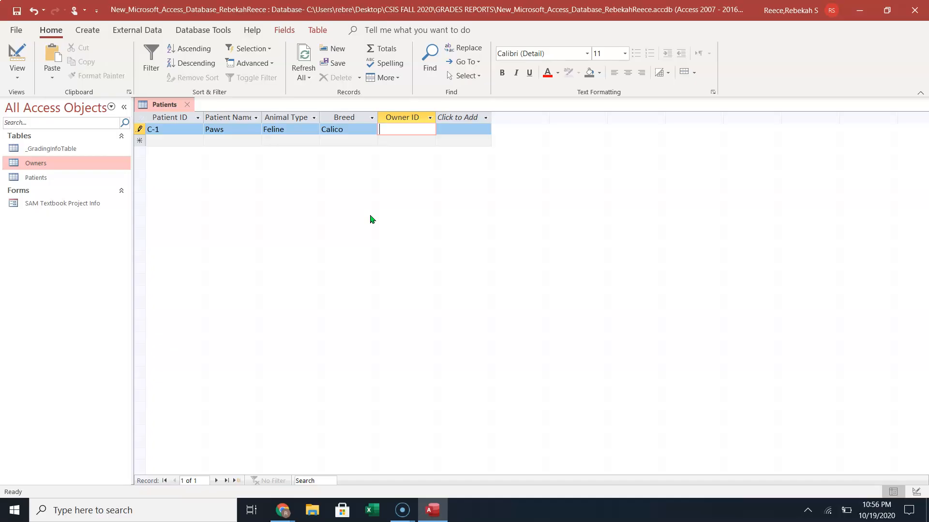
{"action": "type", "text": "O-2"}
{"action": "key", "text": "Tab"}
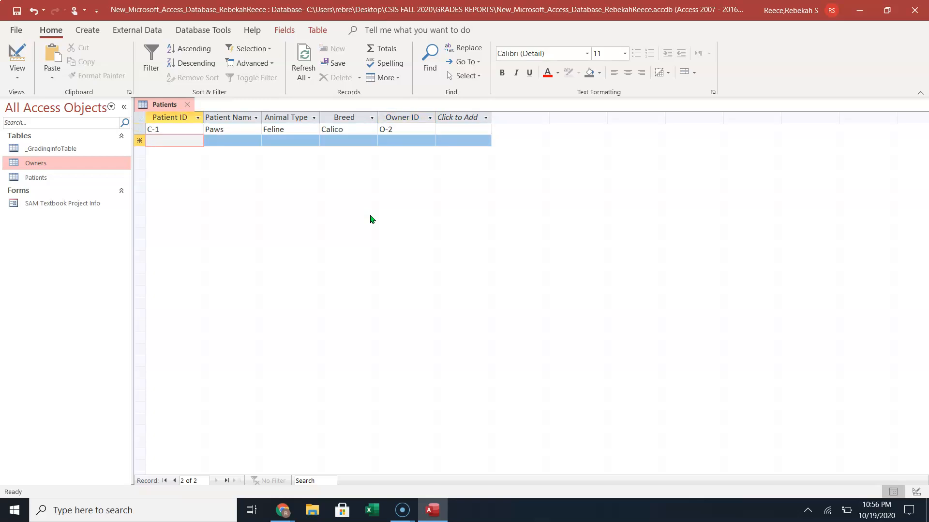
Enter patient C-2: Ranger, Canine, Labrador, owner O-1.
{"action": "type", "text": "C-2"}
{"action": "key", "text": "Tab"}
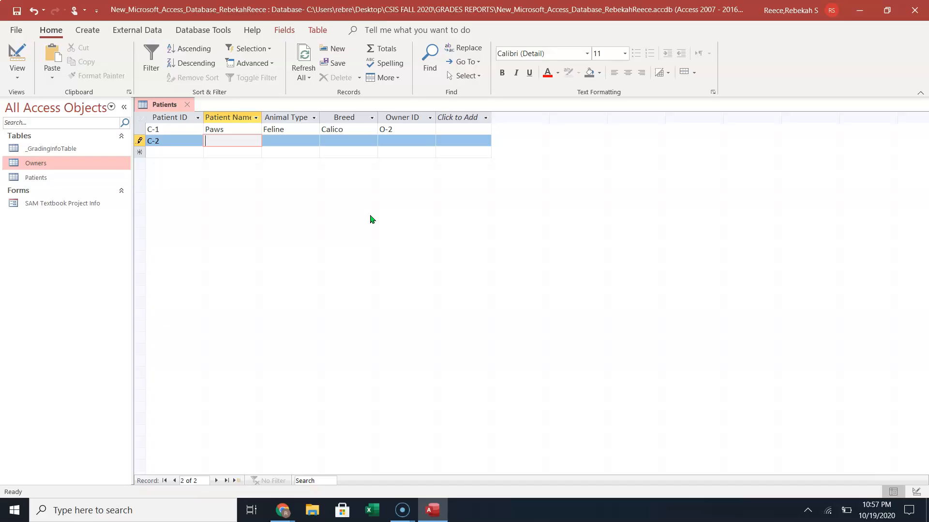
{"action": "type", "text": "Ranger"}
{"action": "key", "text": "Tab"}
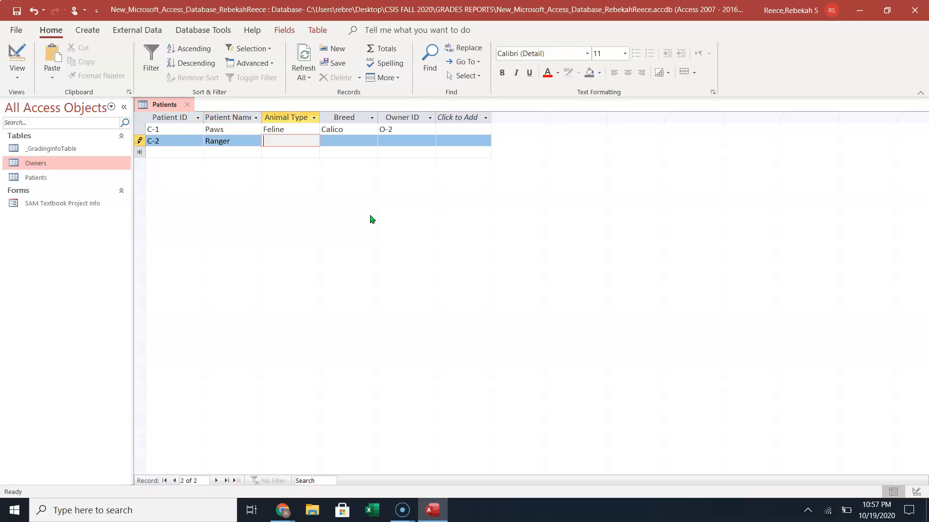
{"action": "type", "text": "CAnin"}
{"action": "key", "text": "BackSpace"}
{"action": "key", "text": "BackSpace"}
{"action": "key", "text": "BackSpace"}
{"action": "type", "text": "nine"}
{"action": "key", "text": "Tab"}
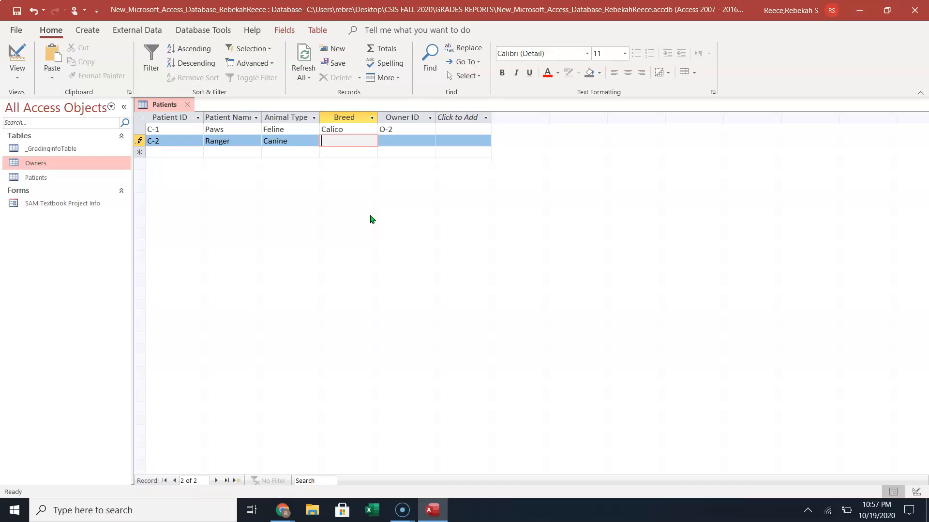
{"action": "type", "text": "Labrador"}
{"action": "key", "text": "Tab"}
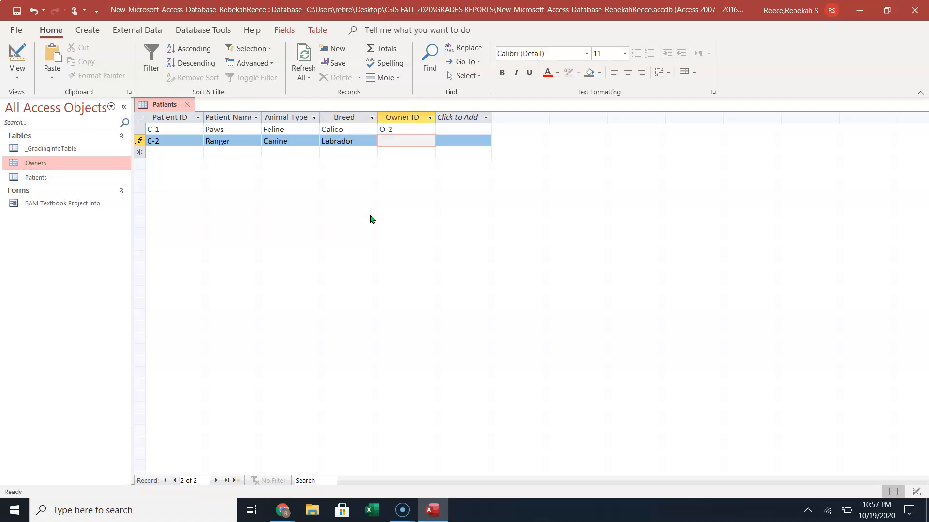
{"action": "type", "text": ")"}
{"action": "key", "text": "BackSpace"}
{"action": "type", "text": "O-1"}
{"action": "key", "text": "Tab"}
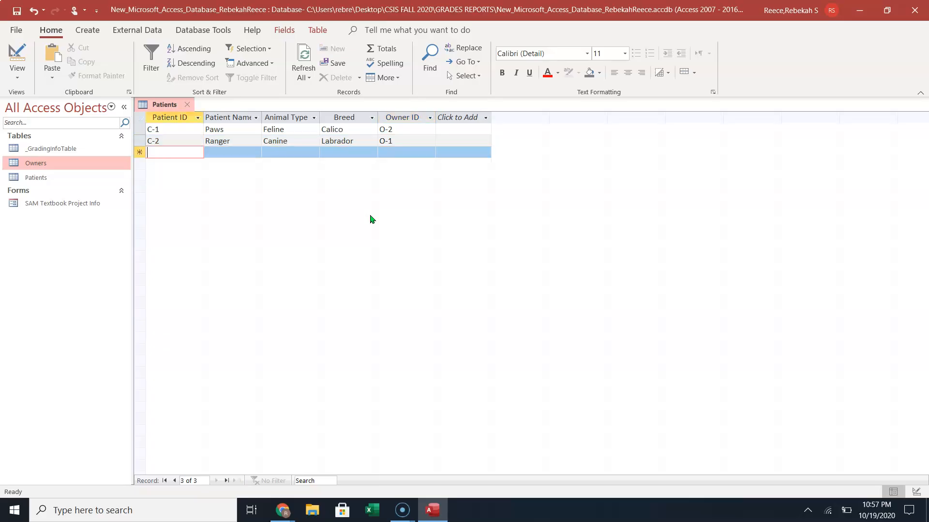
Enter patient F-1: Fluffy, Feline, Tabby, owner O-1.
{"action": "type", "text": "F-1"}
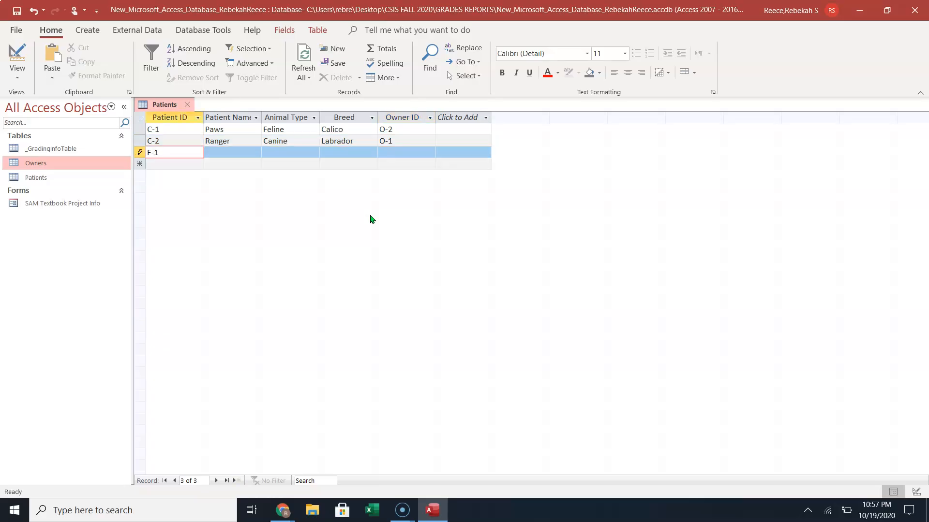
{"action": "key", "text": "Tab"}
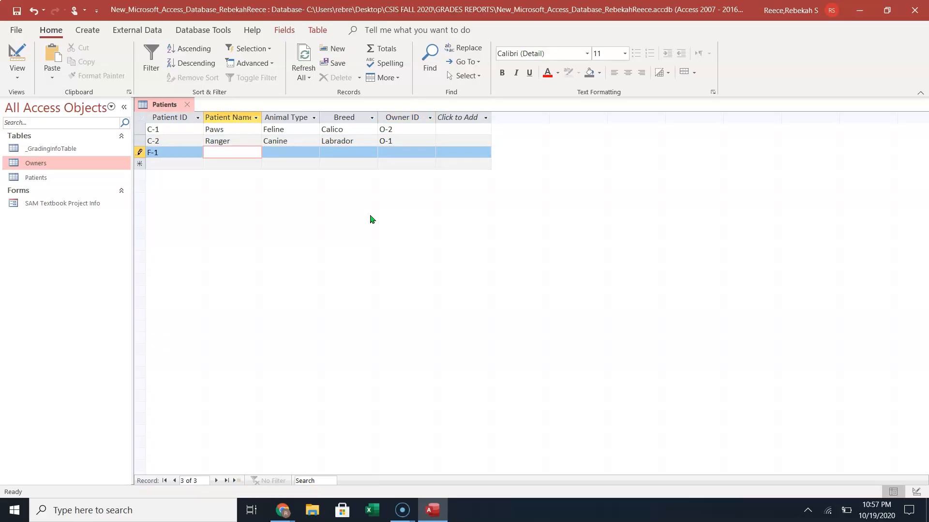
{"action": "type", "text": "Fluffy"}
{"action": "key", "text": "Tab"}
{"action": "type", "text": "Feline"}
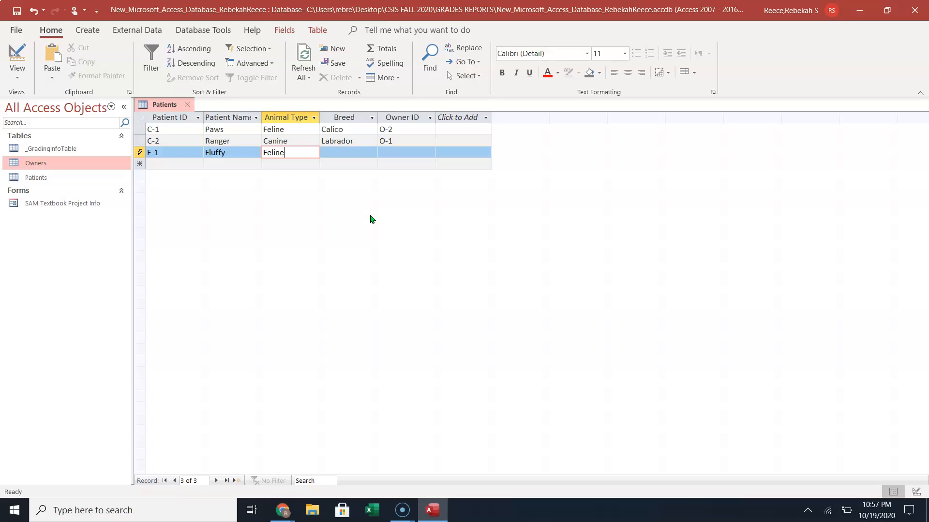
{"action": "key", "text": "Tab"}
{"action": "type", "text": "Tabby"}
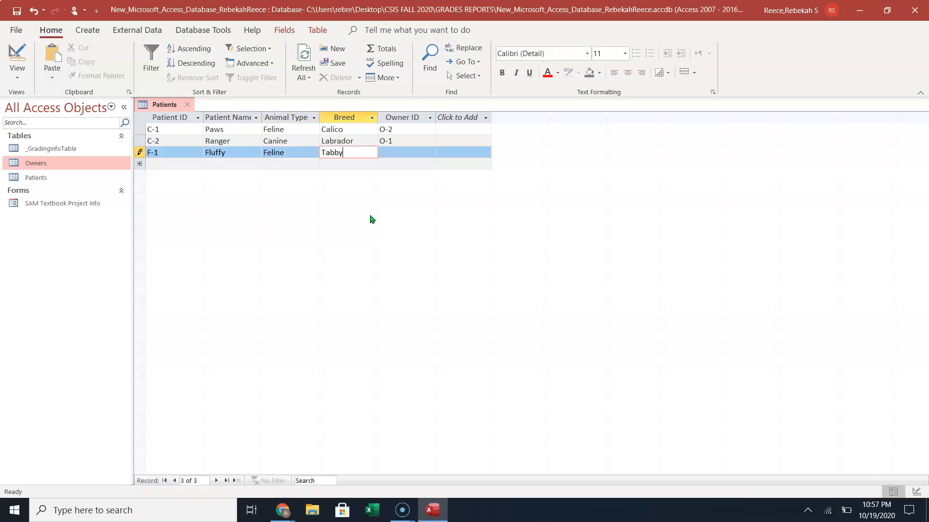
{"action": "key", "text": "Tab"}
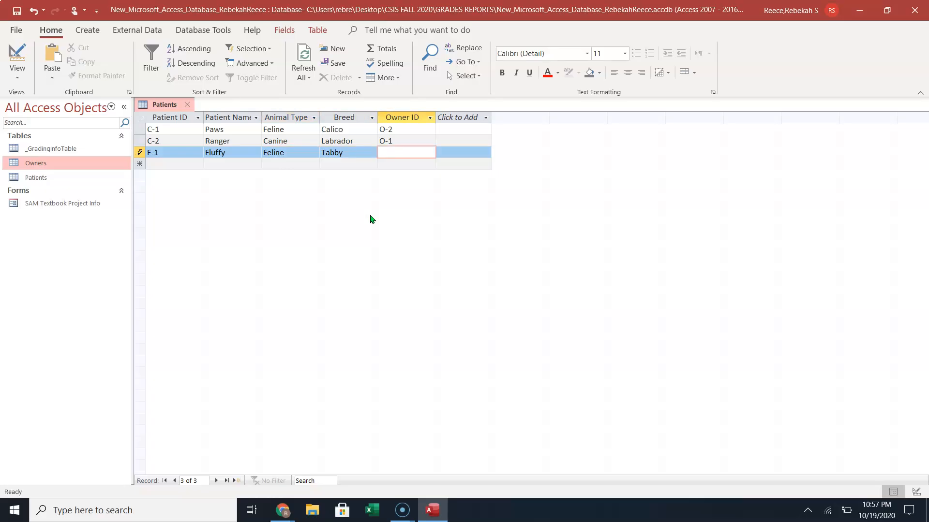
{"action": "type", "text": "O-1"}
{"action": "key", "text": "Tab"}
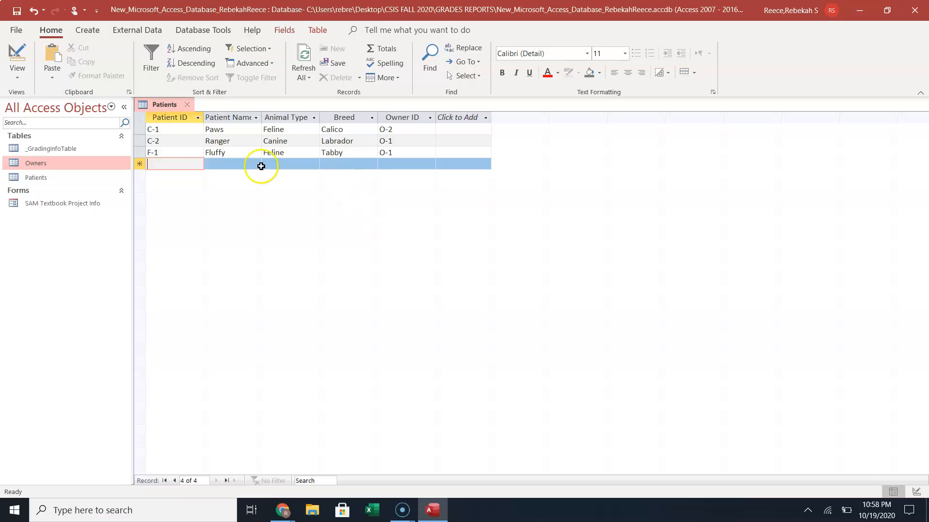
Narrow Patient ID, AutoFit the Patient Name, Breed and Owner ID columns, then save and close Patients.
{"action": "left_click_drag", "start_coordinate": [203, 117], "coordinate": [196, 117]}
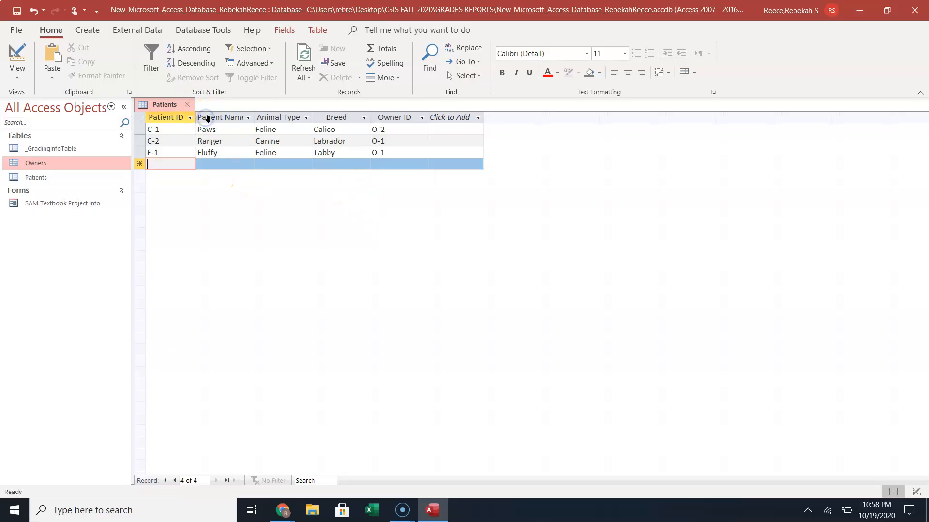
{"action": "double_click", "coordinate": [257, 117]}
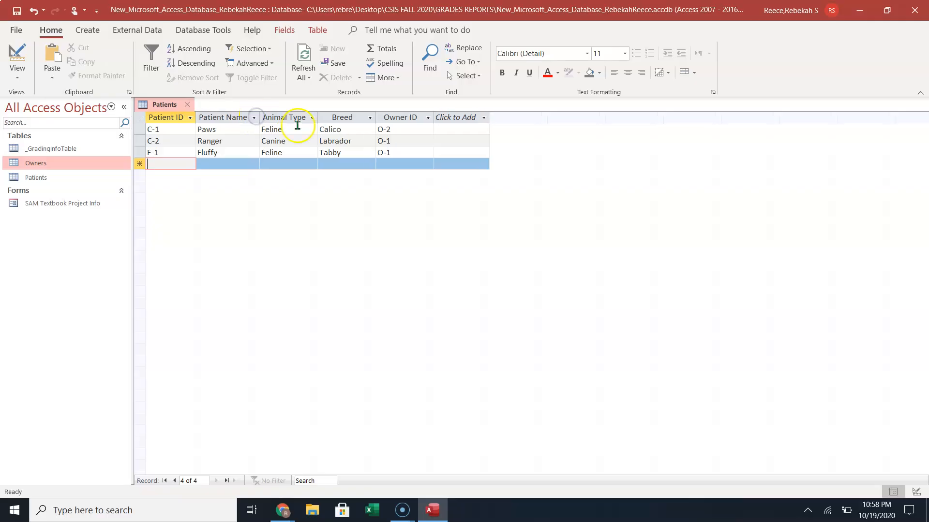
{"action": "double_click", "coordinate": [376, 117]}
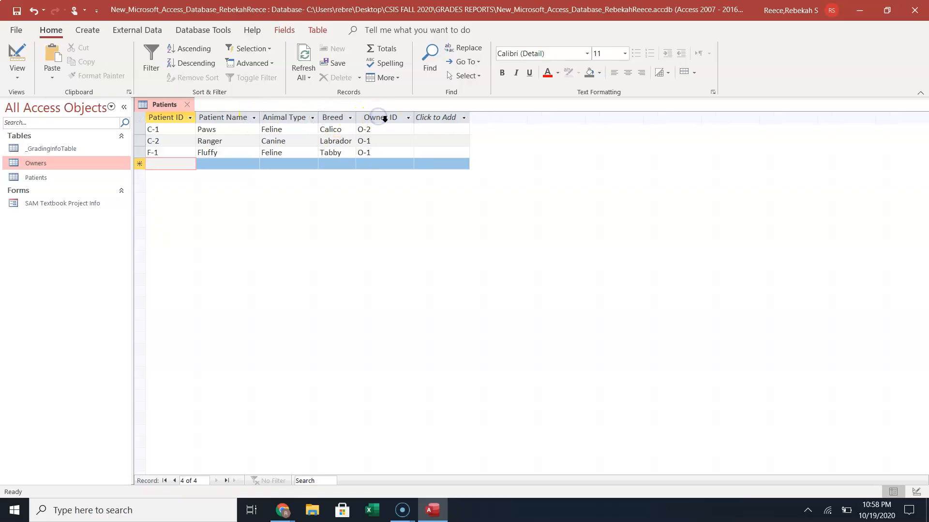
{"action": "double_click", "coordinate": [414, 117]}
{"action": "left_click", "coordinate": [415, 119]}
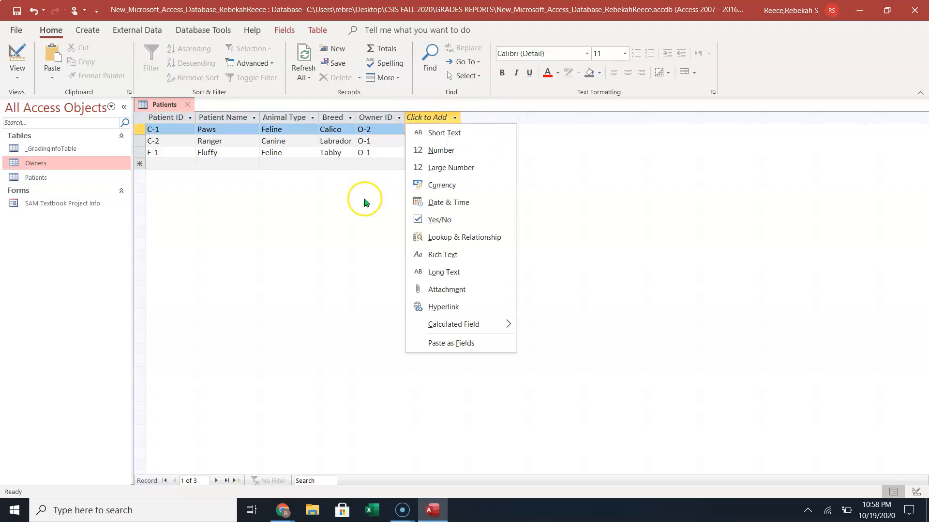
{"action": "left_click", "coordinate": [364, 199]}
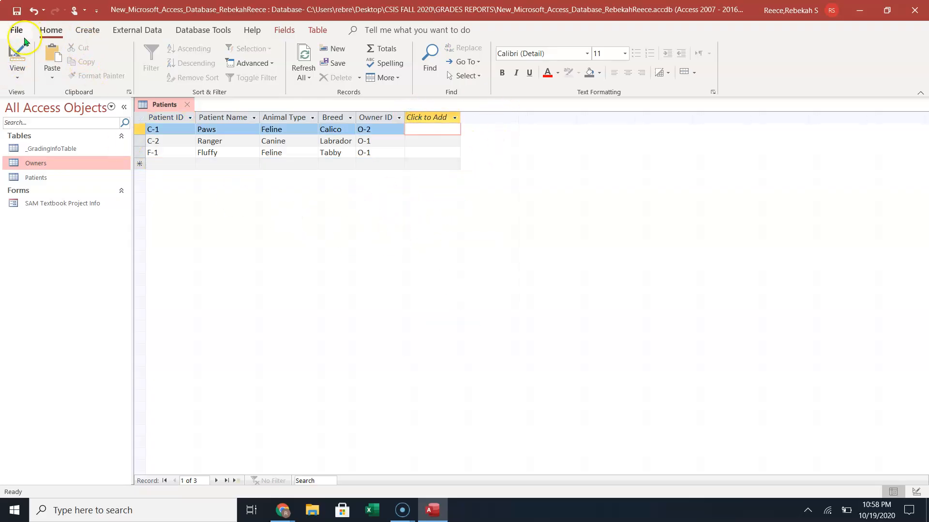
{"action": "left_click", "coordinate": [16, 10]}
{"action": "left_click", "coordinate": [187, 104]}
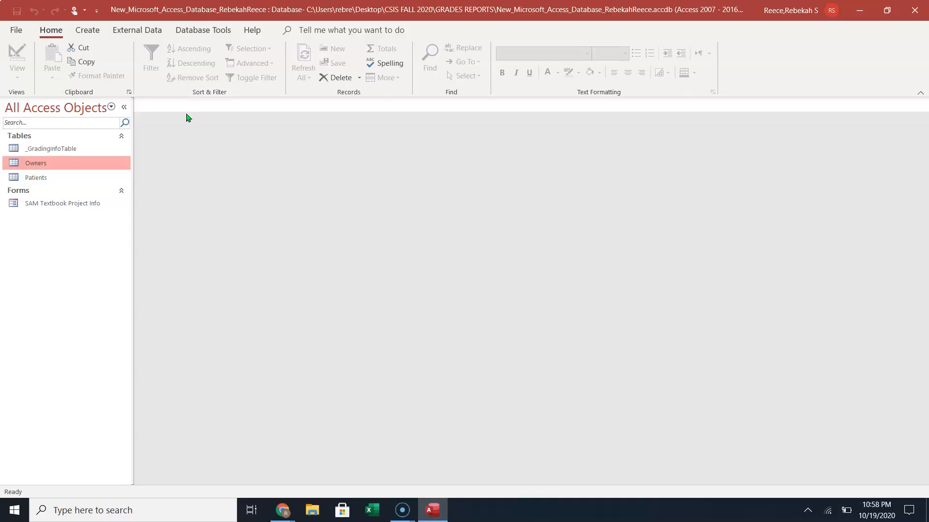
Show the External Data ribbon's import and export commands.
{"action": "left_click", "coordinate": [179, 113]}
{"action": "left_click", "coordinate": [192, 117]}
{"action": "left_click", "coordinate": [178, 115]}
{"action": "left_click", "coordinate": [138, 30]}
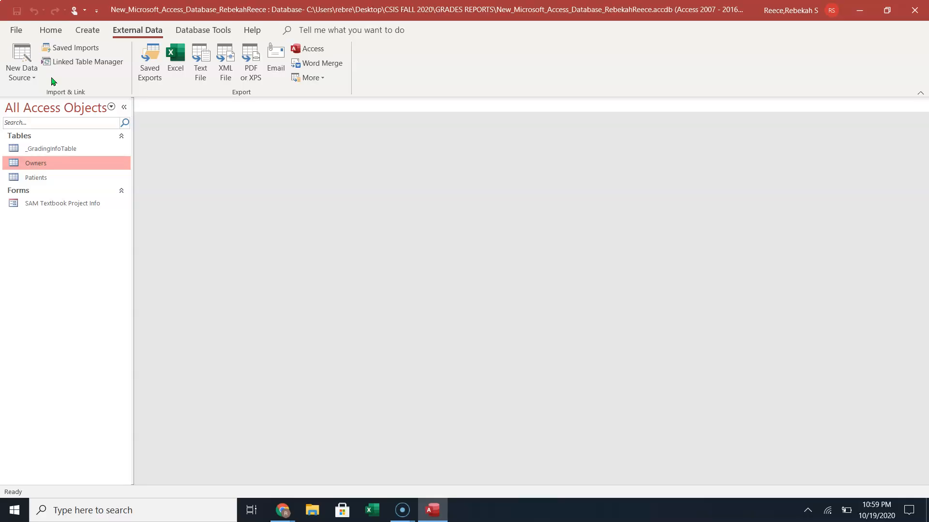
Start an import from another Access database and browse for the source file.
{"action": "left_click", "coordinate": [20, 62]}
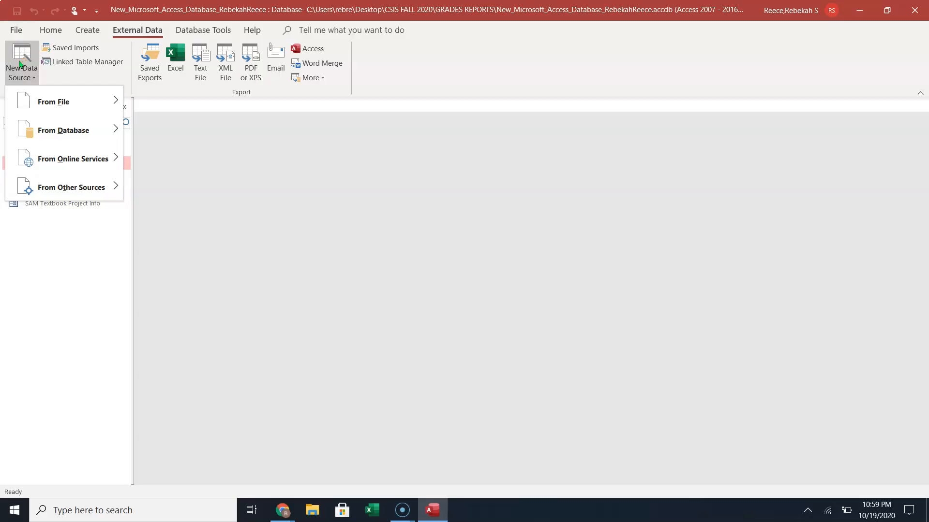
{"action": "left_click", "coordinate": [31, 127]}
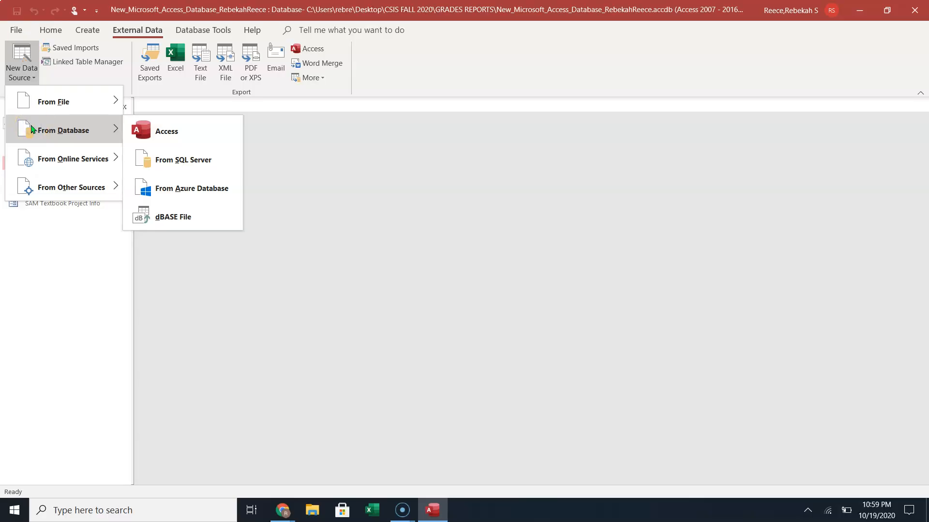
{"action": "left_click", "coordinate": [146, 137]}
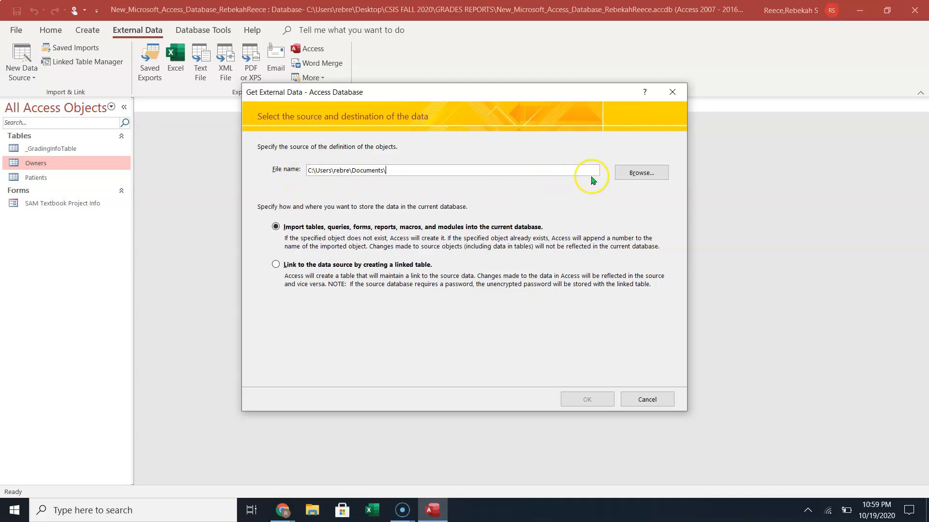
{"action": "left_click", "coordinate": [637, 174]}
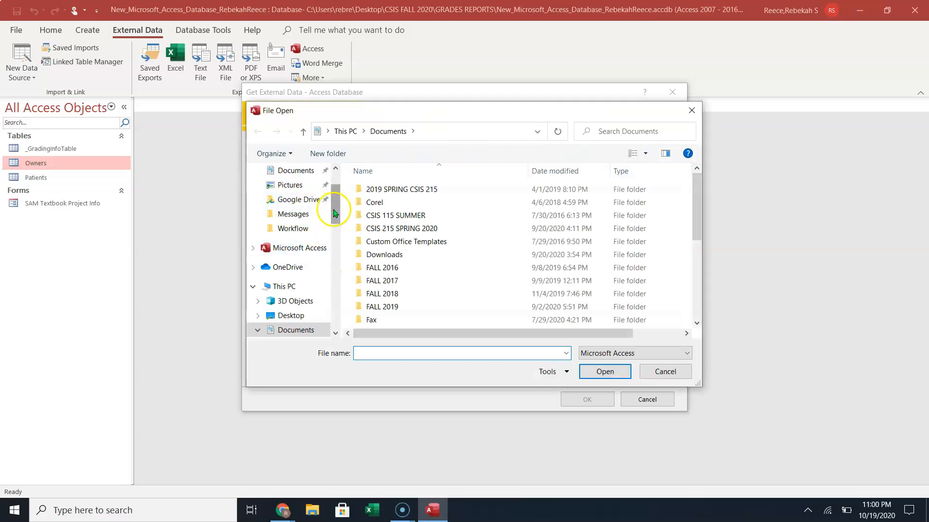
Look in the Downloads folder, keeping Microsoft Access as the file type.
{"action": "scroll", "coordinate": [299, 215], "scroll_direction": "up", "scroll_amount": 2}
{"action": "left_click", "coordinate": [298, 213]}
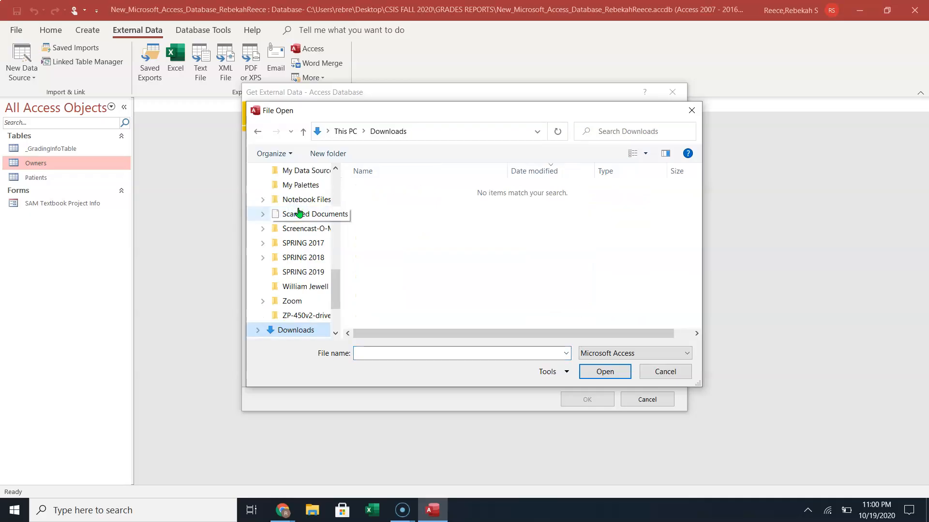
{"action": "left_click", "coordinate": [639, 357]}
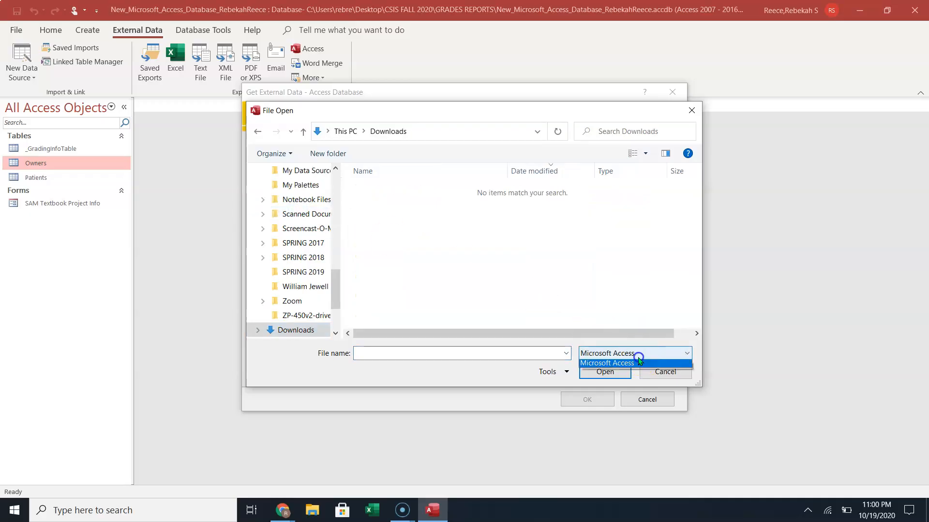
{"action": "left_click", "coordinate": [624, 366]}
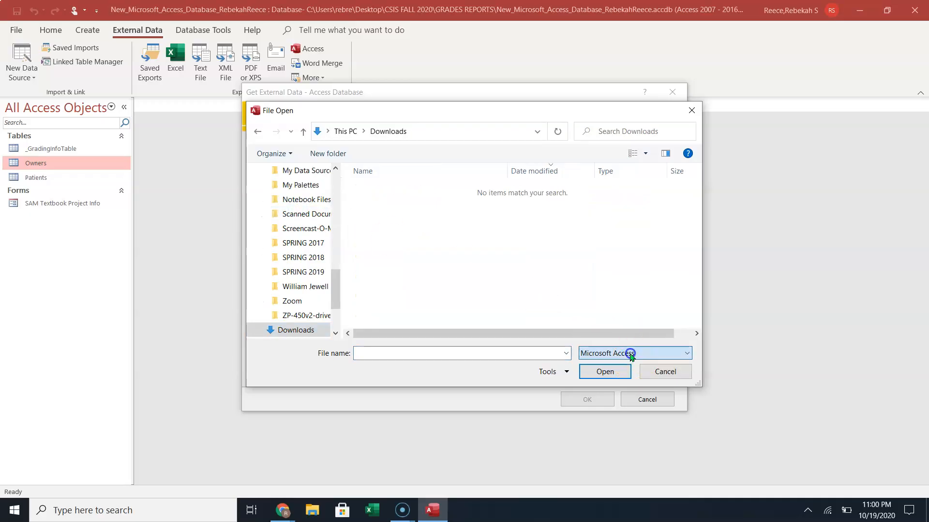
{"action": "left_click", "coordinate": [312, 330]}
{"action": "left_click", "coordinate": [335, 333]}
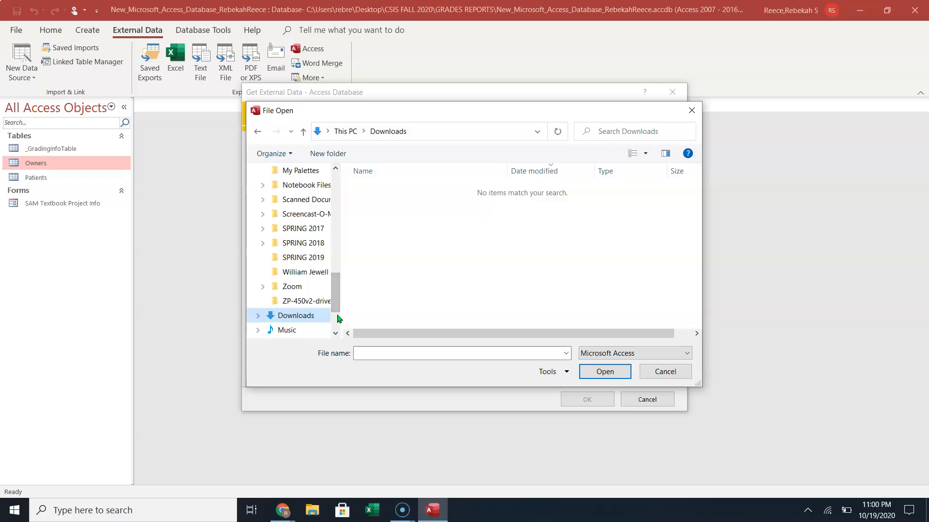
{"action": "left_click_drag", "start_coordinate": [342, 317], "coordinate": [365, 317]}
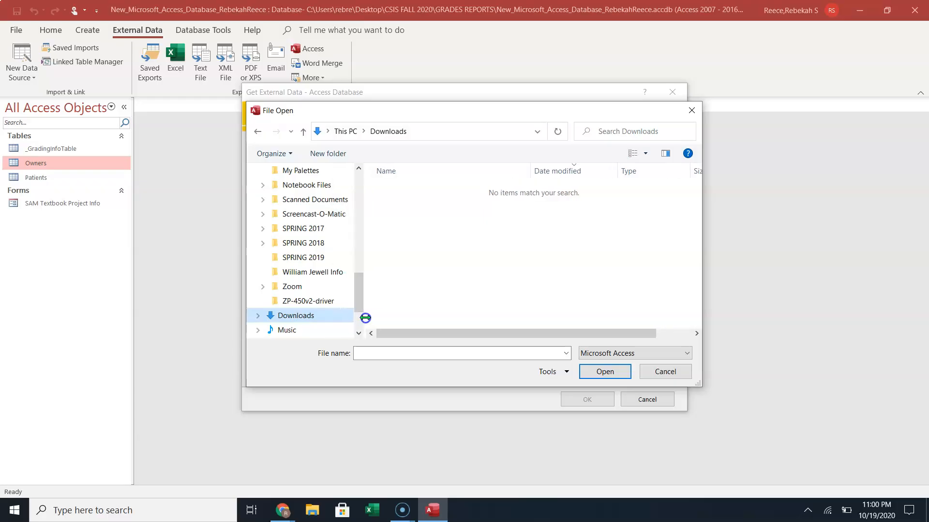
Go to Desktop > CSIS FALL 2020 > GRADES REPORTS and pick Support_AC_CMF_Vets_Extra_Tables.
{"action": "scroll", "coordinate": [326, 301], "scroll_direction": "up", "scroll_amount": 5}
{"action": "scroll", "coordinate": [326, 301], "scroll_direction": "up", "scroll_amount": 5}
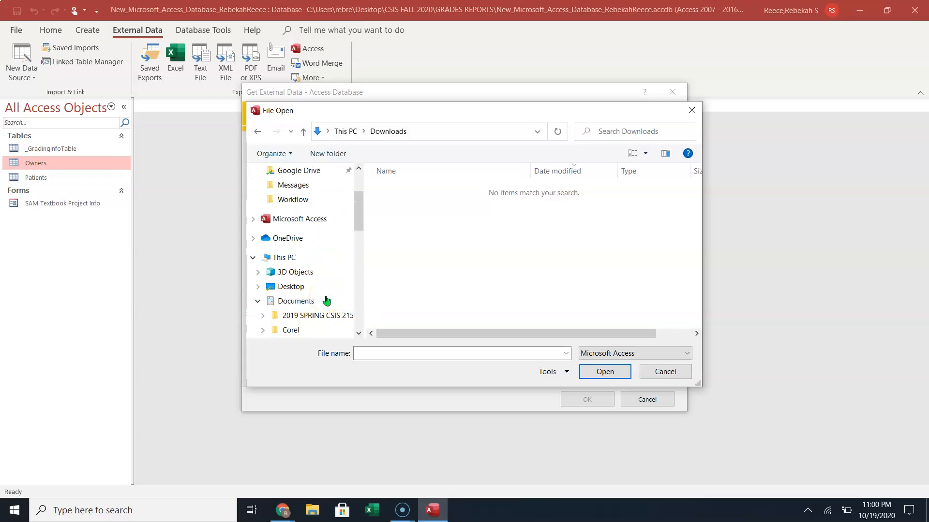
{"action": "scroll", "coordinate": [326, 301], "scroll_direction": "down", "scroll_amount": 4}
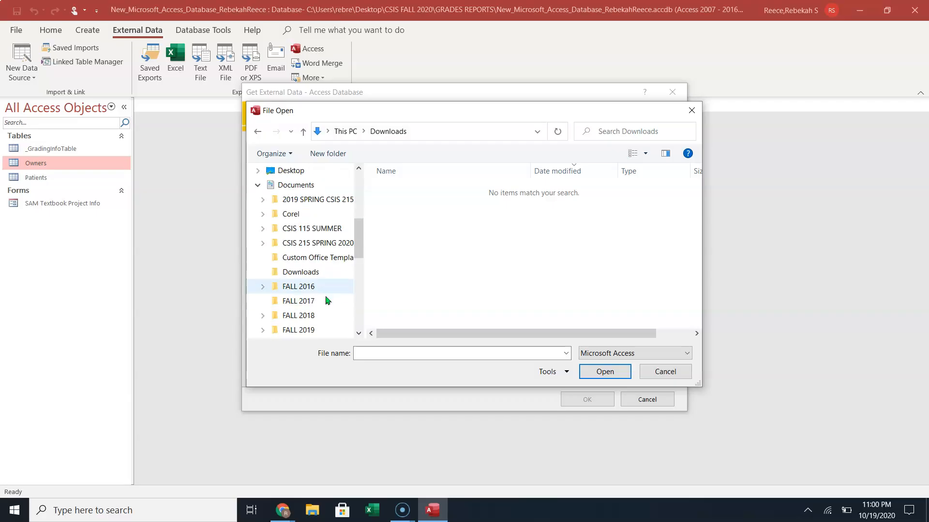
{"action": "scroll", "coordinate": [328, 301], "scroll_direction": "down", "scroll_amount": 2}
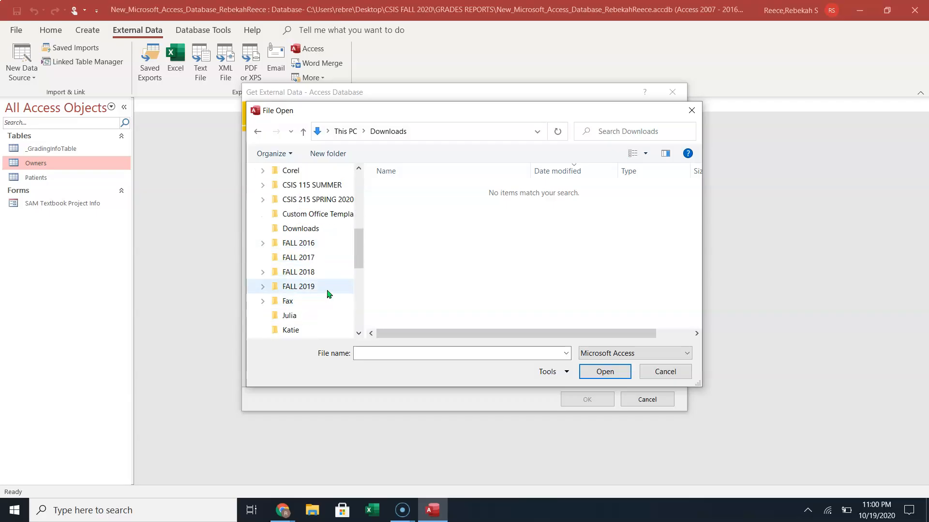
{"action": "scroll", "coordinate": [327, 294], "scroll_direction": "up", "scroll_amount": 3}
{"action": "scroll", "coordinate": [311, 263], "scroll_direction": "up", "scroll_amount": 3}
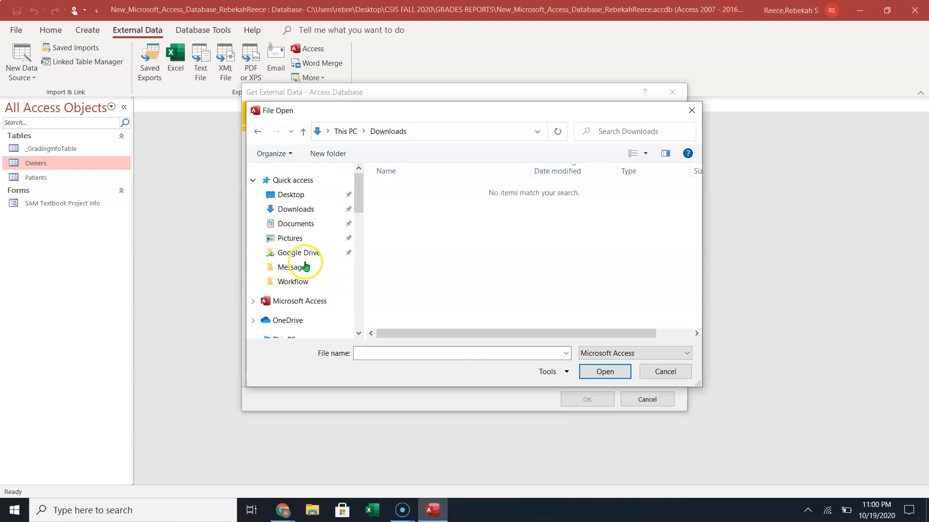
{"action": "left_click", "coordinate": [292, 194]}
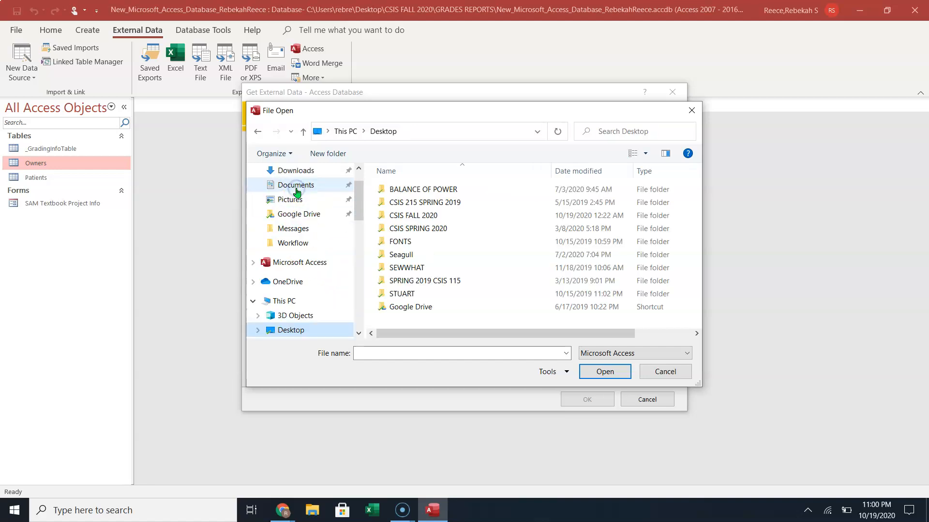
{"action": "double_click", "coordinate": [415, 218]}
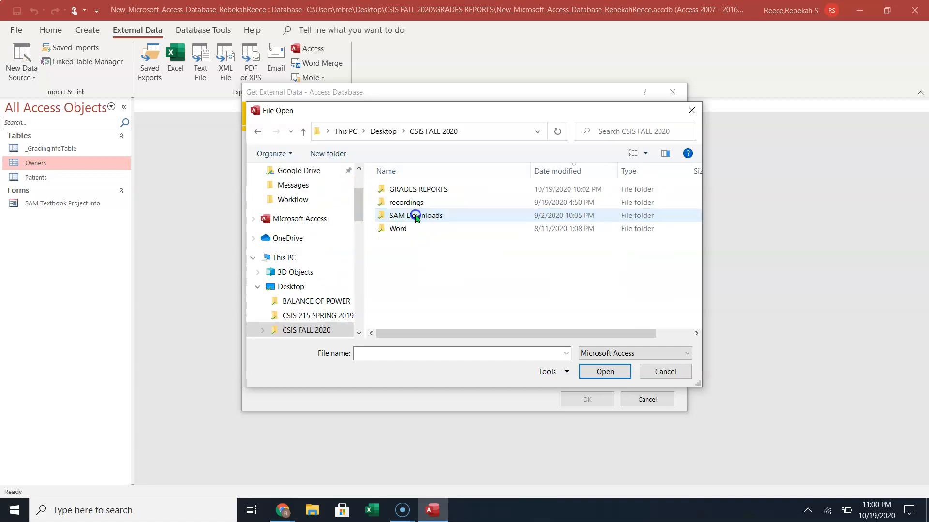
{"action": "double_click", "coordinate": [416, 191]}
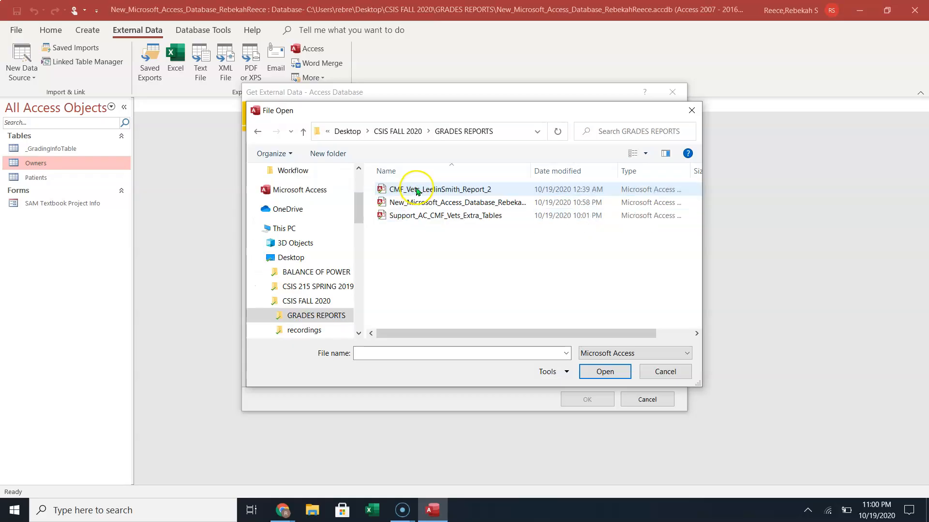
{"action": "left_click", "coordinate": [419, 216]}
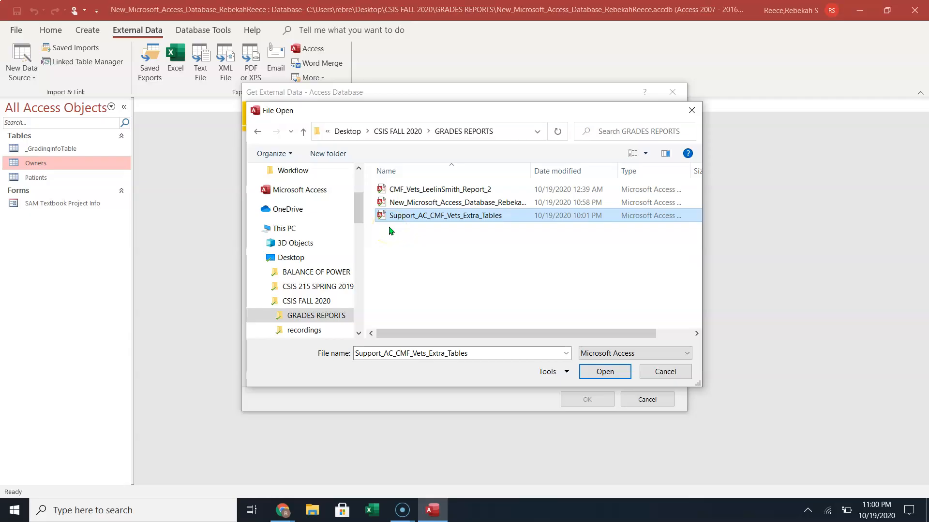
{"action": "left_click", "coordinate": [406, 226]}
Open Support_AC_CMF_Vets_Extra_Tables.accdb as the source and confirm importing objects into the current database.
{"action": "left_click", "coordinate": [601, 374]}
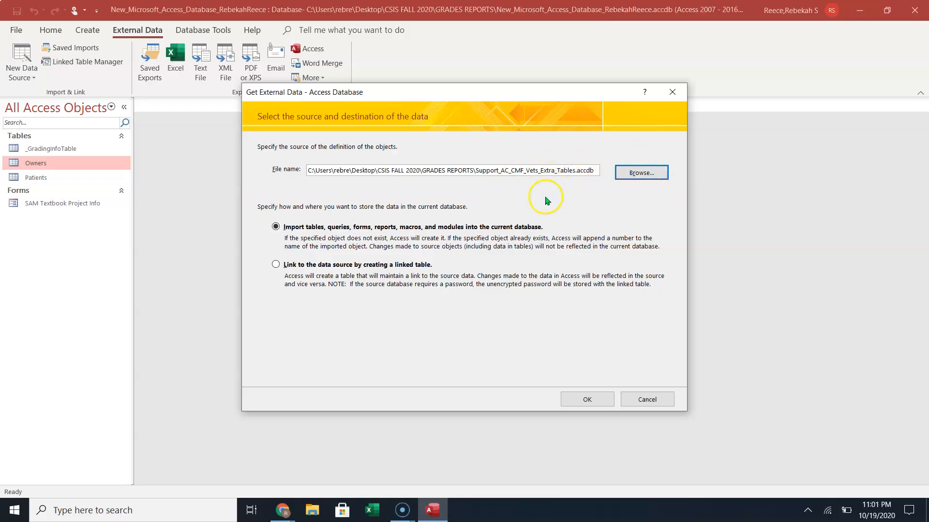
{"action": "left_click", "coordinate": [287, 238]}
{"action": "left_click", "coordinate": [582, 398]}
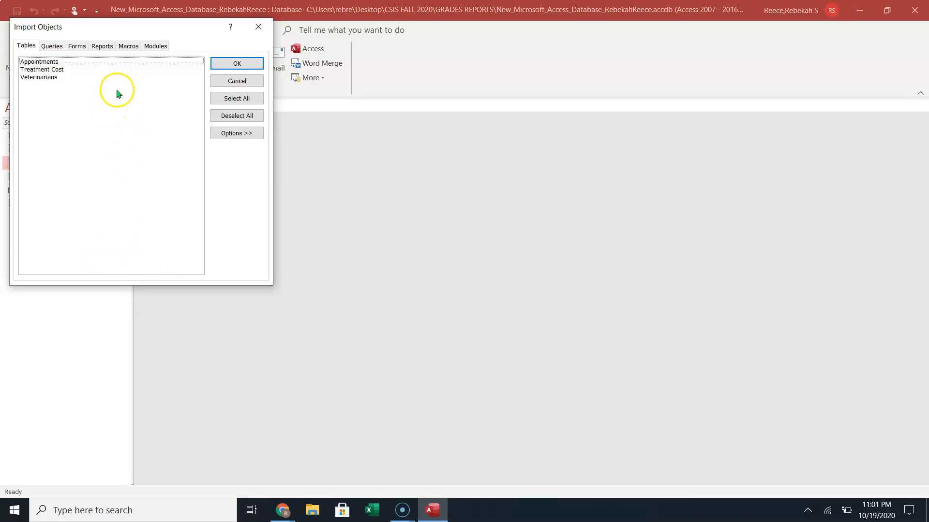
Check the Queries through Modules lists, then select all three tables and import them.
{"action": "left_click", "coordinate": [52, 45]}
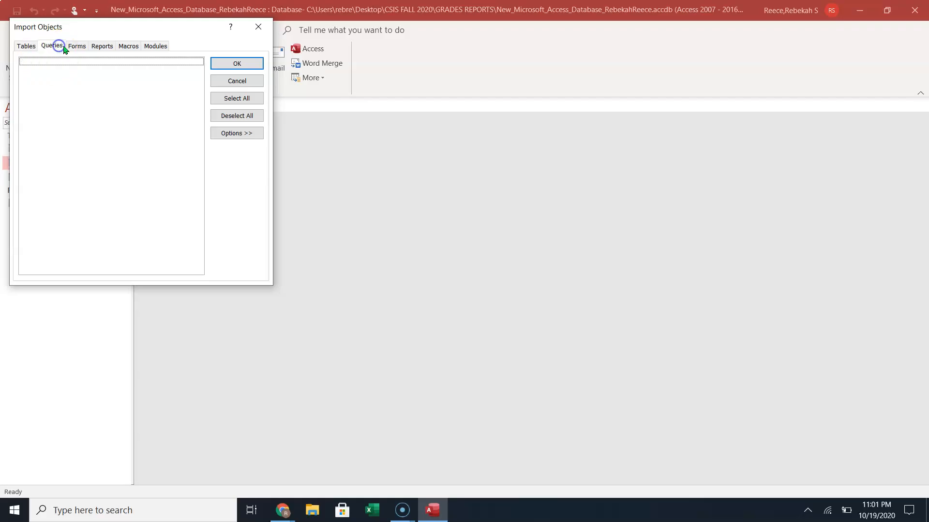
{"action": "left_click", "coordinate": [78, 46]}
{"action": "left_click", "coordinate": [100, 45]}
{"action": "left_click", "coordinate": [128, 45]}
{"action": "left_click", "coordinate": [152, 46]}
{"action": "left_click", "coordinate": [24, 46]}
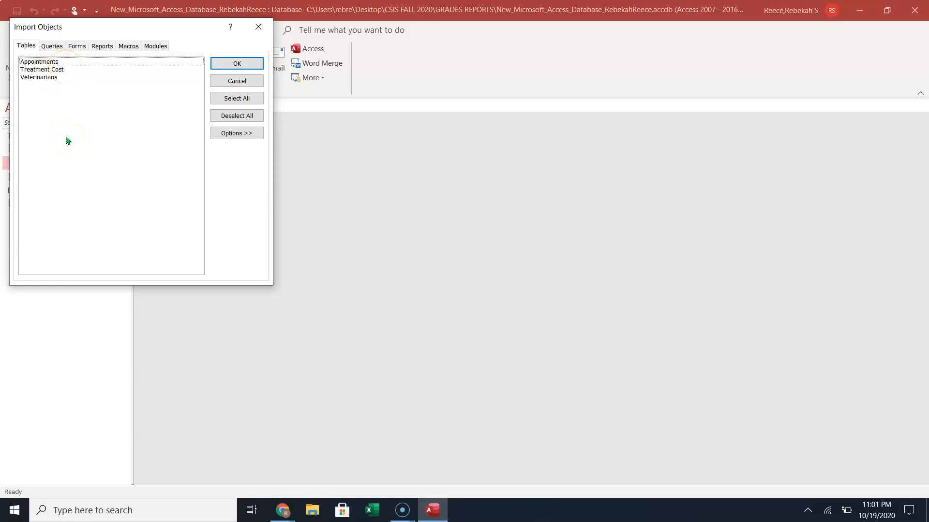
{"action": "left_click", "coordinate": [247, 98]}
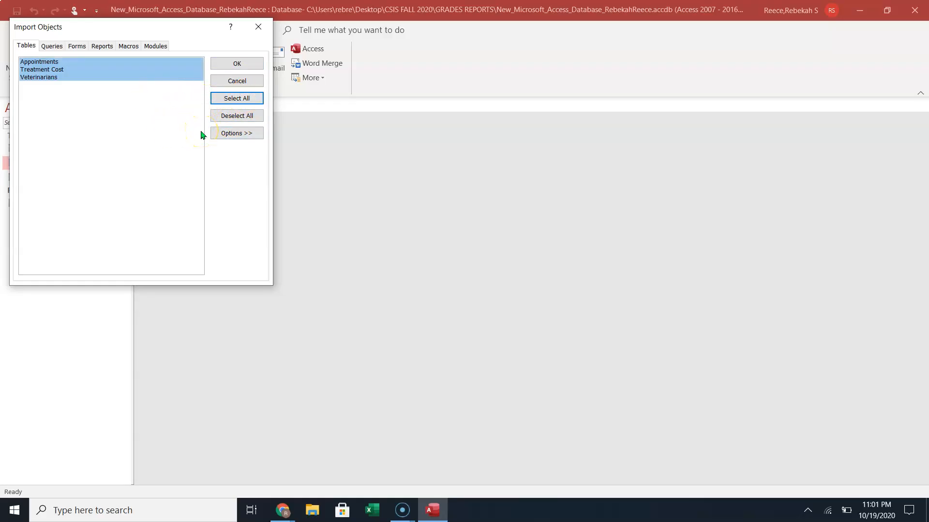
{"action": "left_click", "coordinate": [250, 65]}
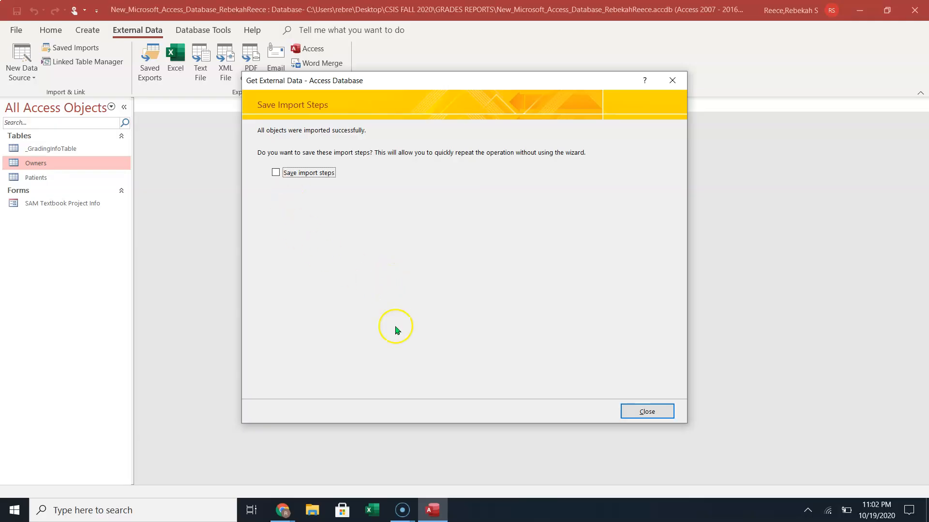
Close the wizard without saving the import steps and browse Patients, Appointments, Treatment Cost and Veterinarians.
{"action": "left_click", "coordinate": [648, 411]}
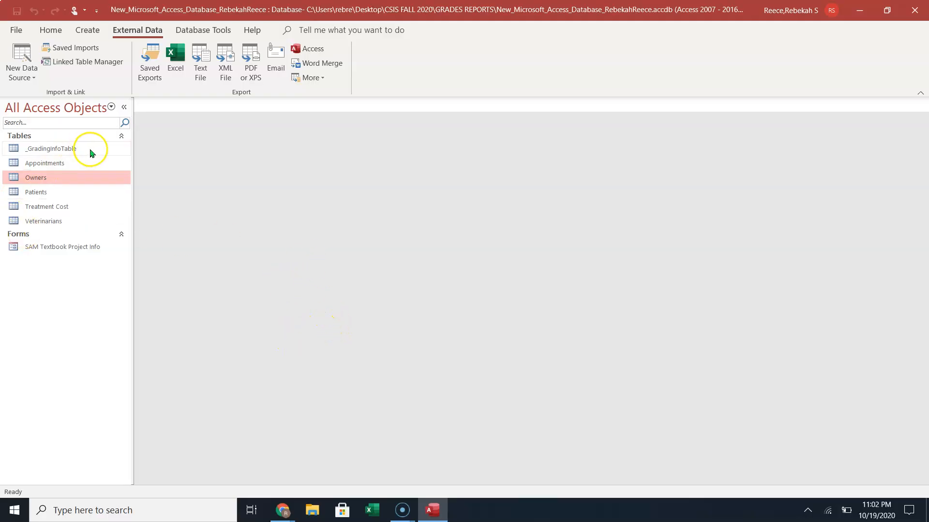
{"action": "left_click", "coordinate": [36, 178]}
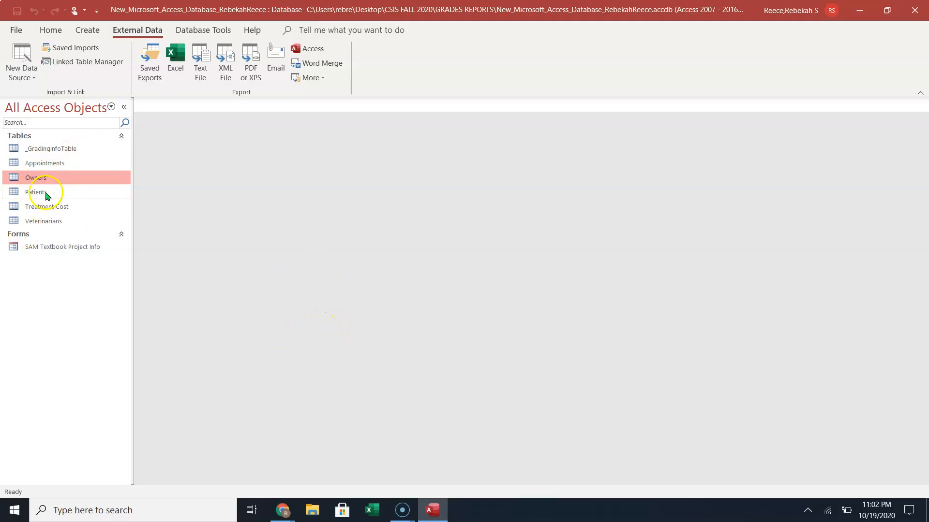
{"action": "left_click", "coordinate": [35, 194]}
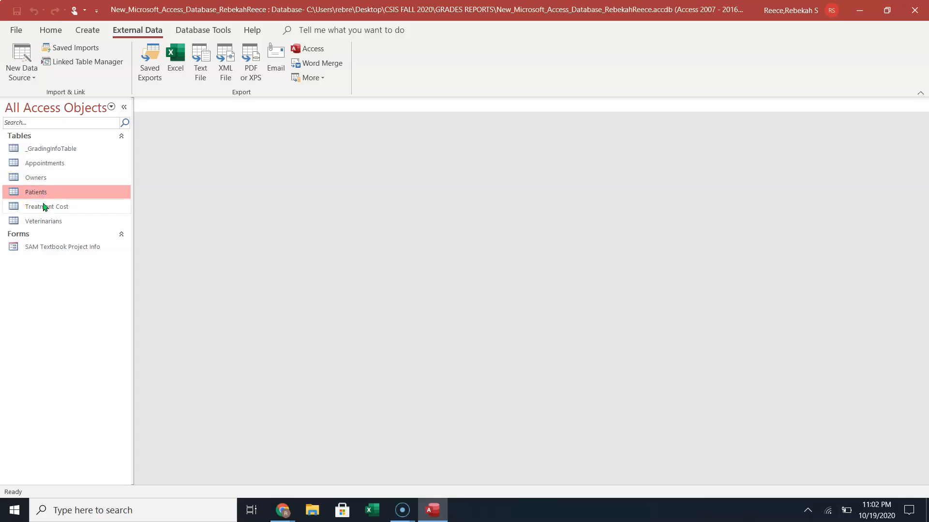
{"action": "left_click", "coordinate": [50, 166]}
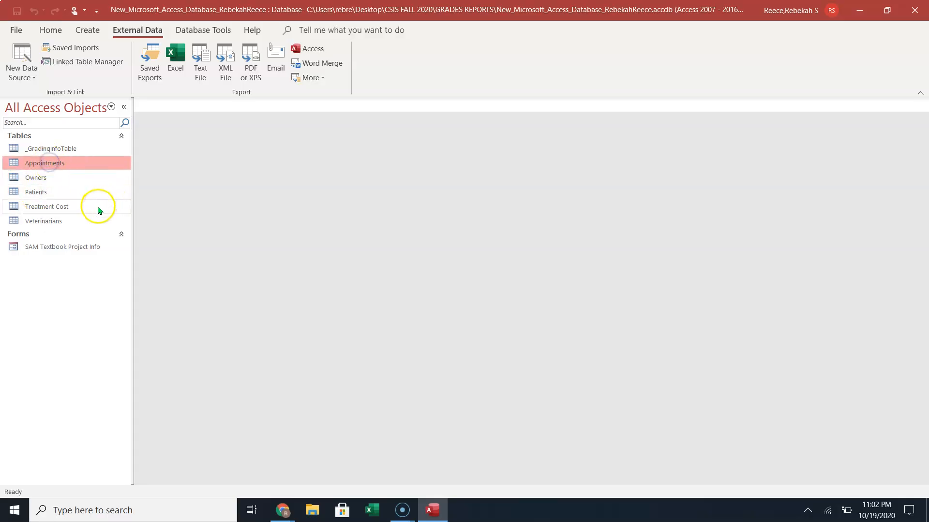
{"action": "left_click", "coordinate": [61, 209]}
{"action": "left_click", "coordinate": [53, 224]}
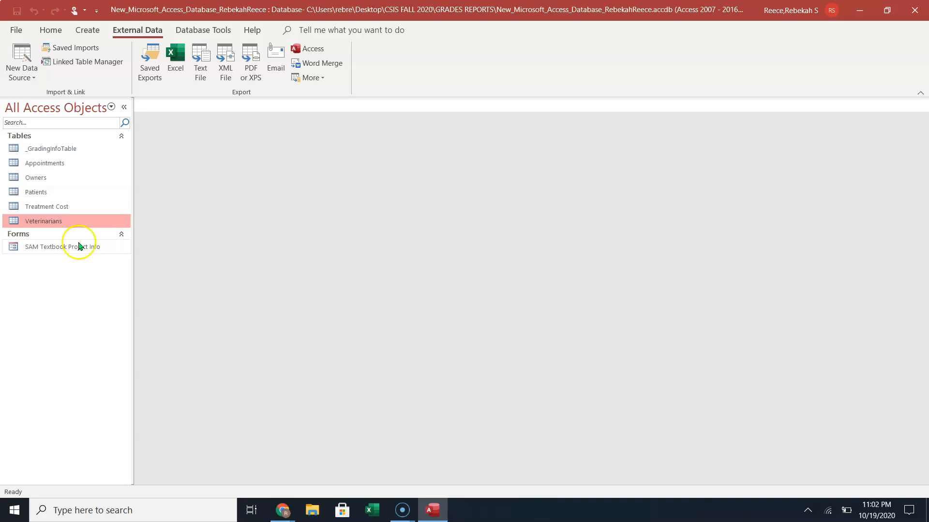
{"action": "double_click", "coordinate": [40, 165]}
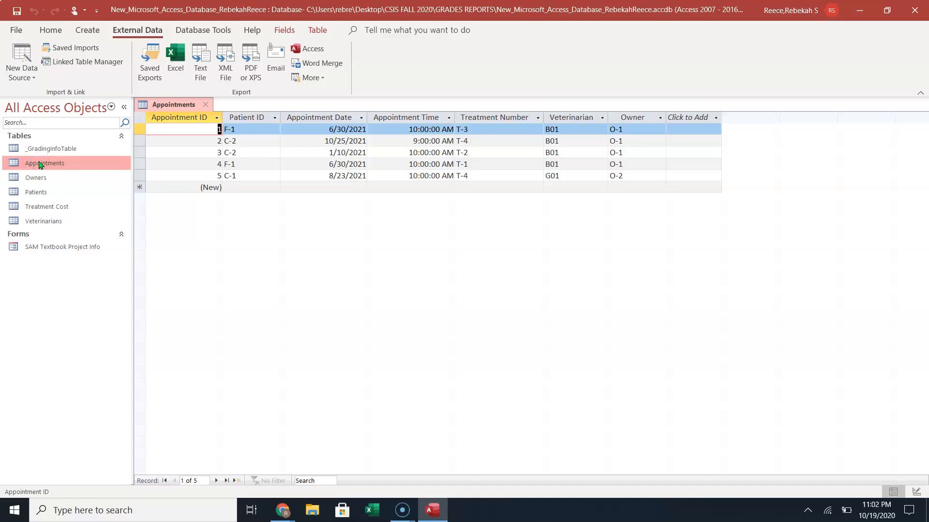
{"action": "double_click", "coordinate": [43, 209]}
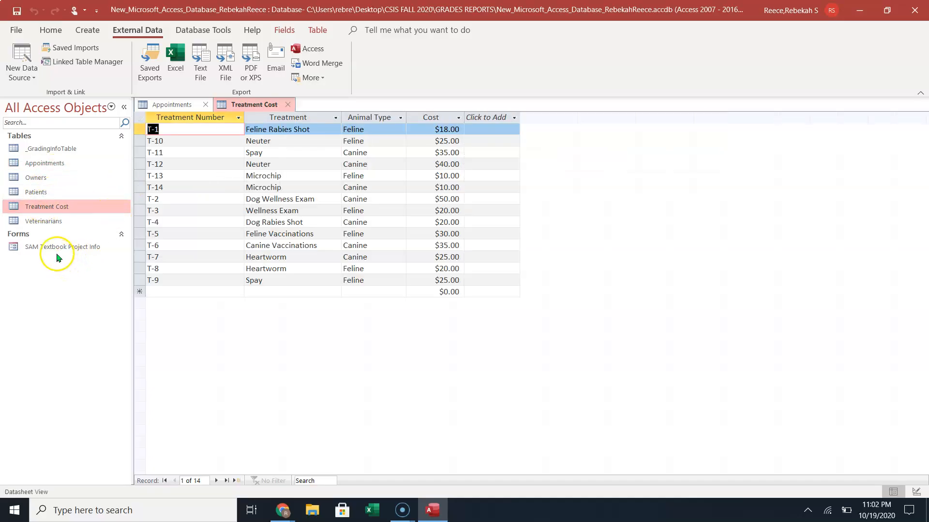
{"action": "double_click", "coordinate": [40, 223]}
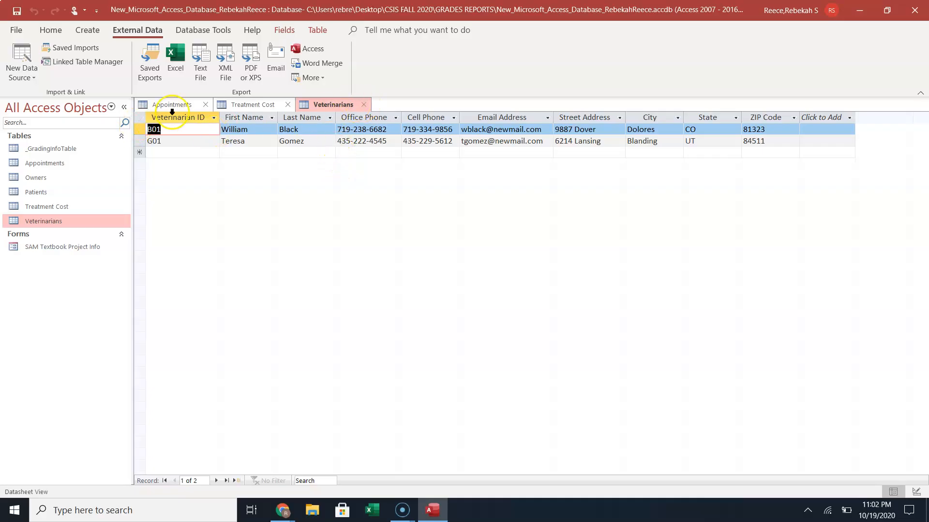
{"action": "right_click", "coordinate": [330, 107]}
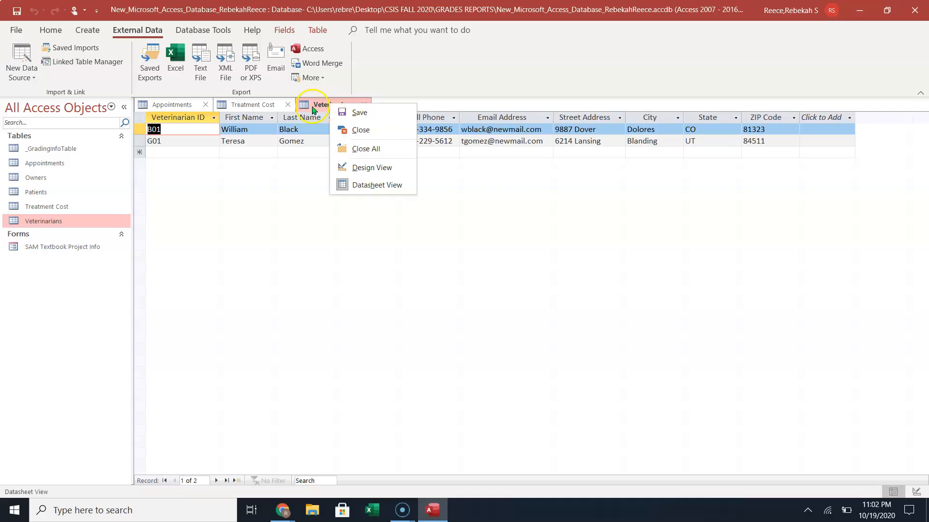
{"action": "right_click", "coordinate": [257, 107]}
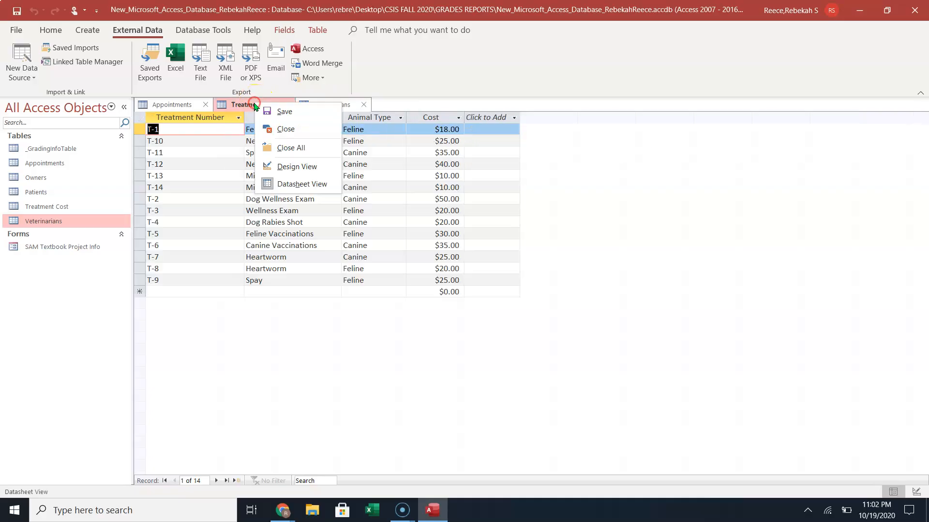
{"action": "left_click", "coordinate": [299, 153]}
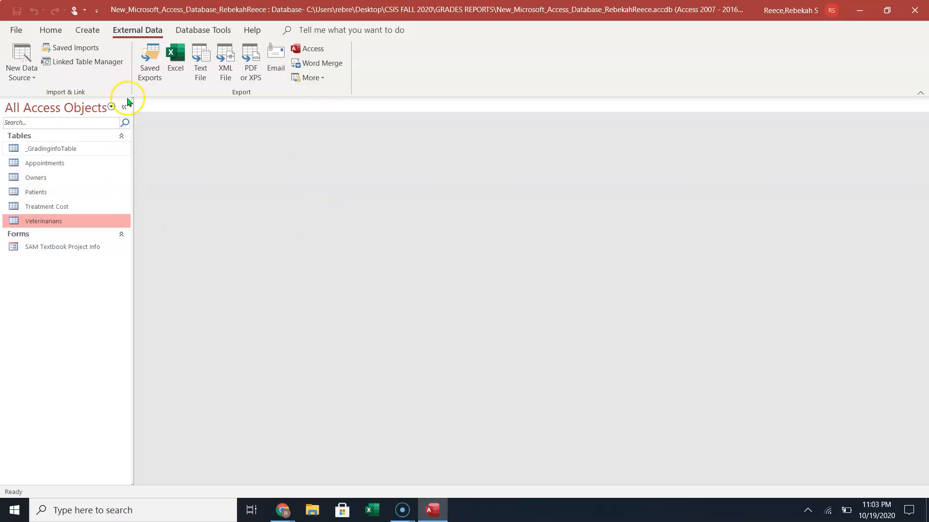
Switch to the Create tab and select the Owners table in the Navigation Pane.
{"action": "left_click", "coordinate": [87, 30]}
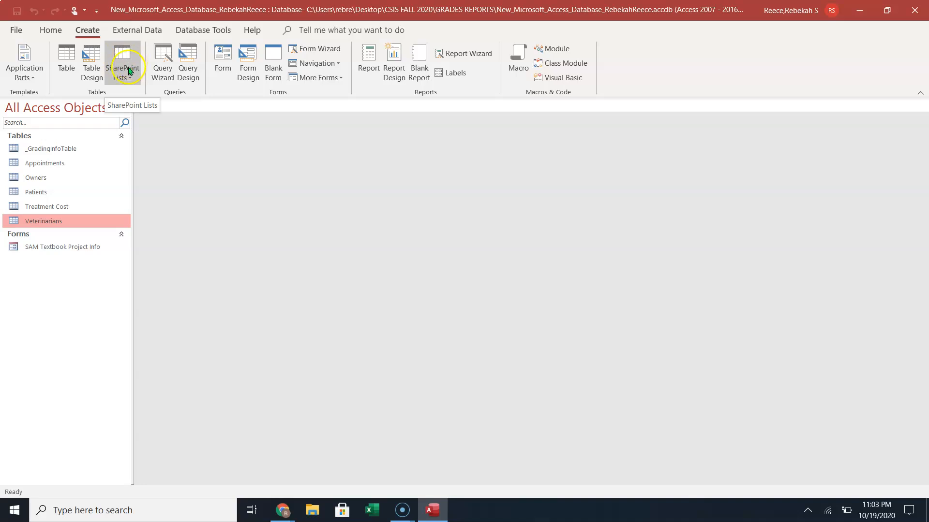
{"action": "left_click", "coordinate": [101, 80]}
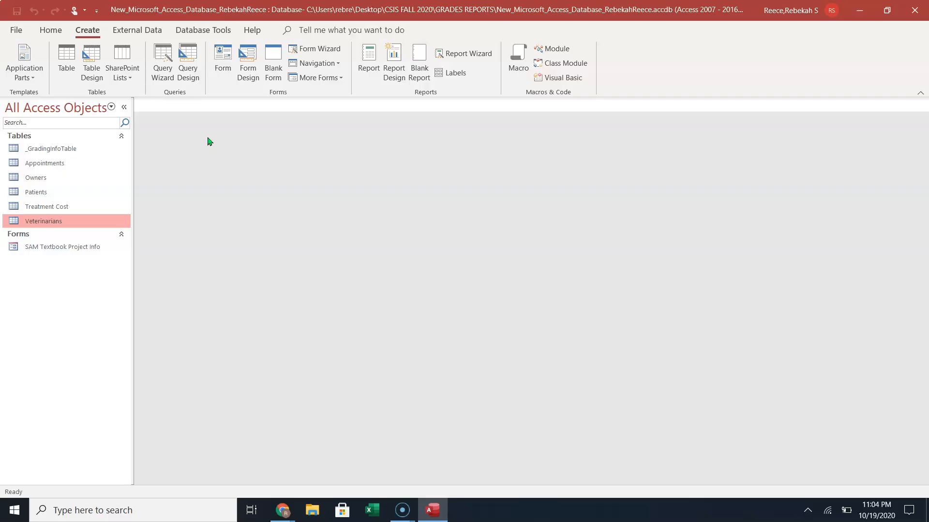
{"action": "left_click", "coordinate": [27, 180]}
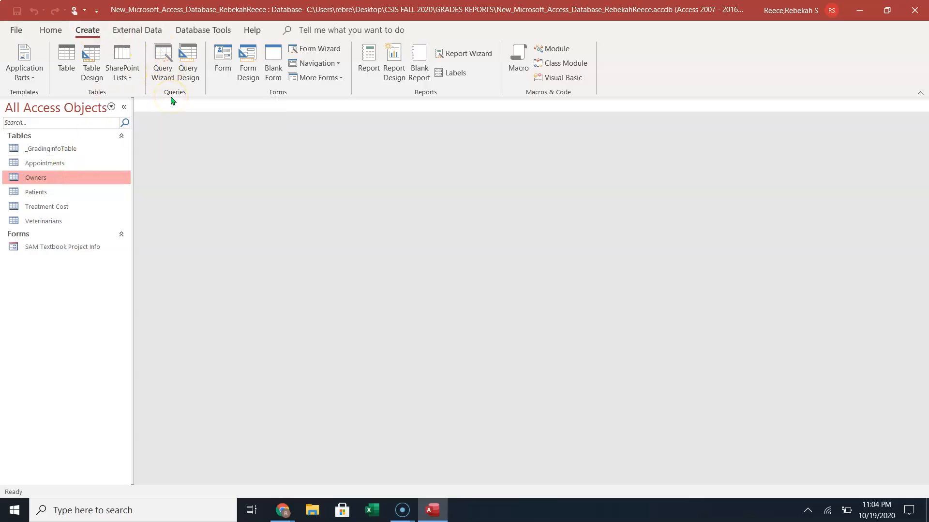
Start the Simple Query Wizard with the Owners table as its source.
{"action": "left_click", "coordinate": [167, 71]}
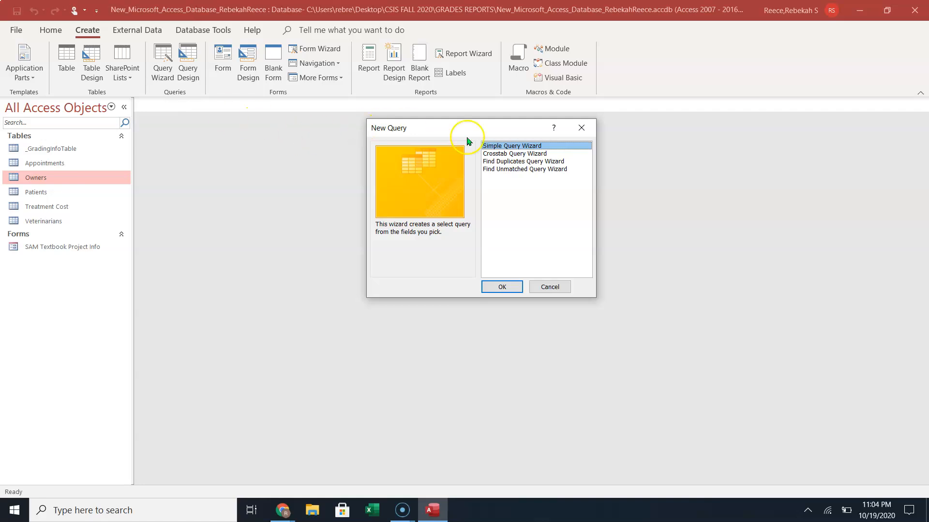
{"action": "left_click", "coordinate": [508, 286]}
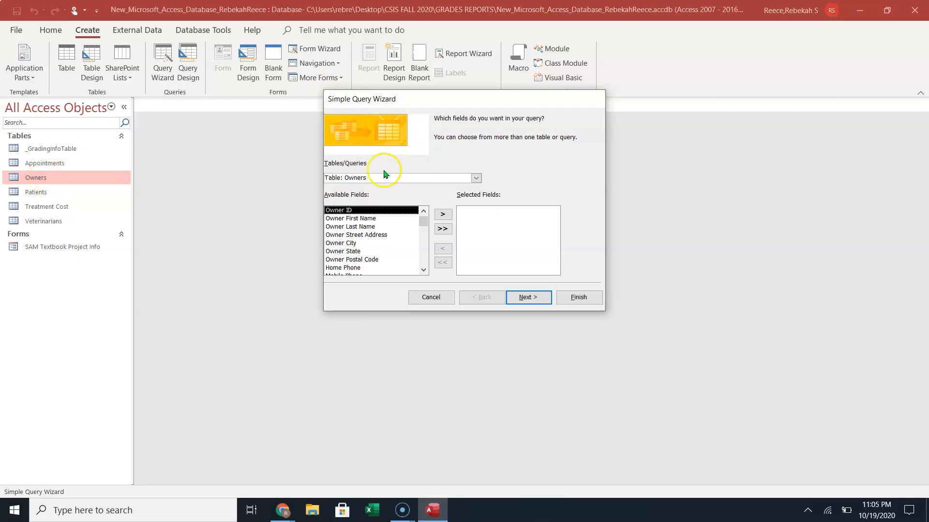
{"action": "left_click", "coordinate": [476, 179]}
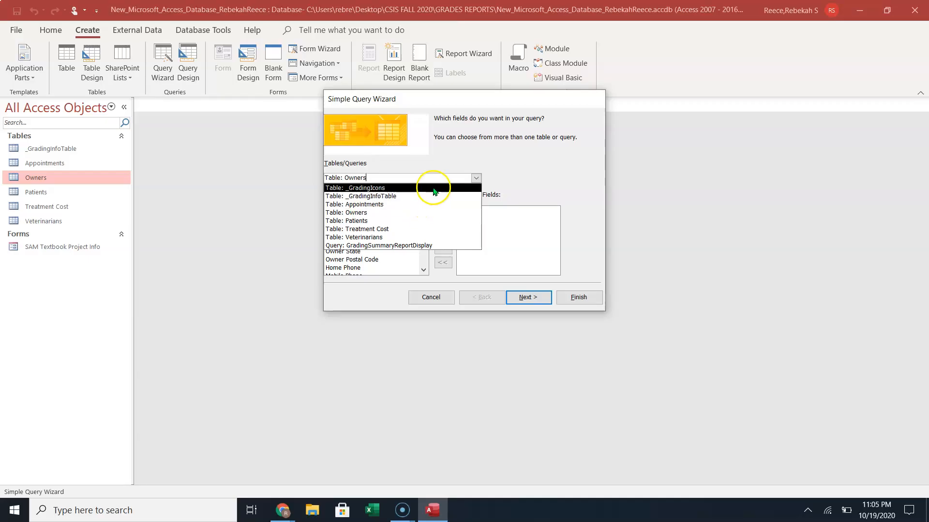
{"action": "left_click", "coordinate": [522, 167]}
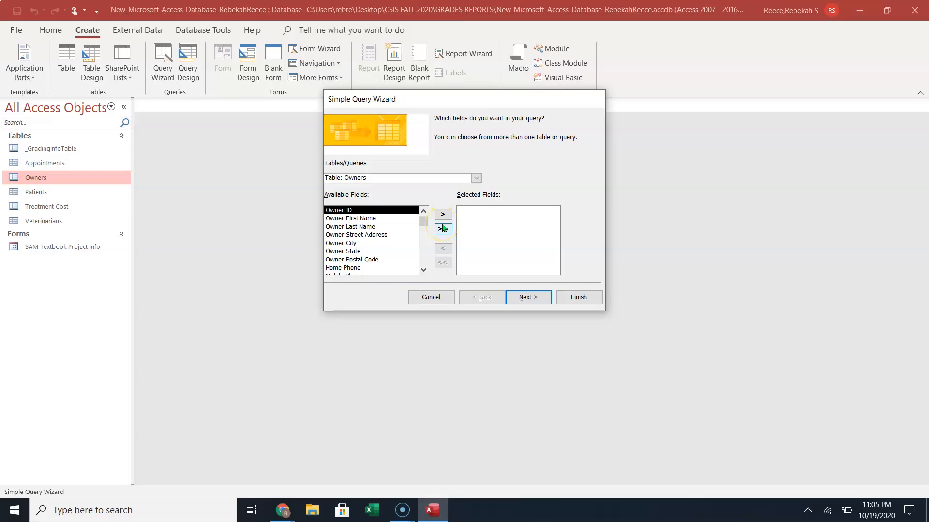
Add Owner First Name, Last Name, Street Address, City, State and Postal Code to the query.
{"action": "left_click", "coordinate": [344, 212]}
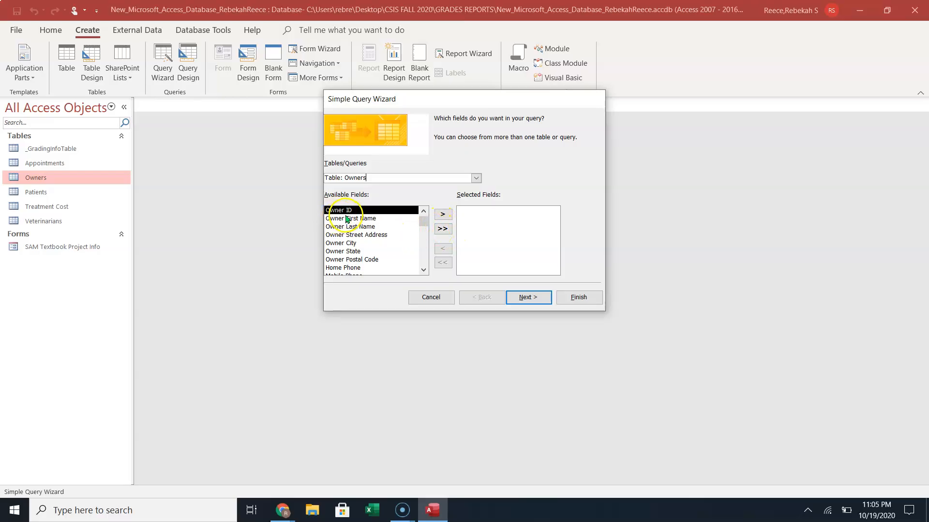
{"action": "left_click", "coordinate": [347, 219]}
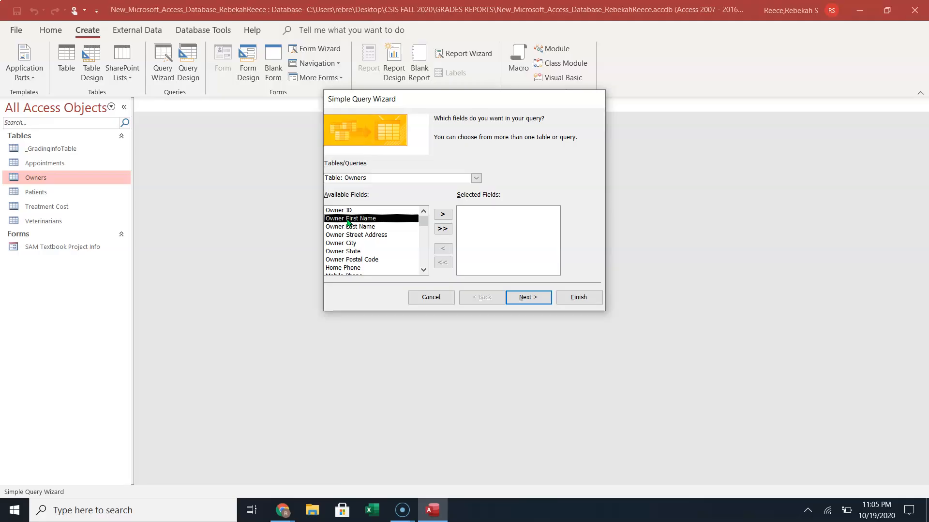
{"action": "left_click", "coordinate": [443, 217]}
{"action": "left_click", "coordinate": [442, 215]}
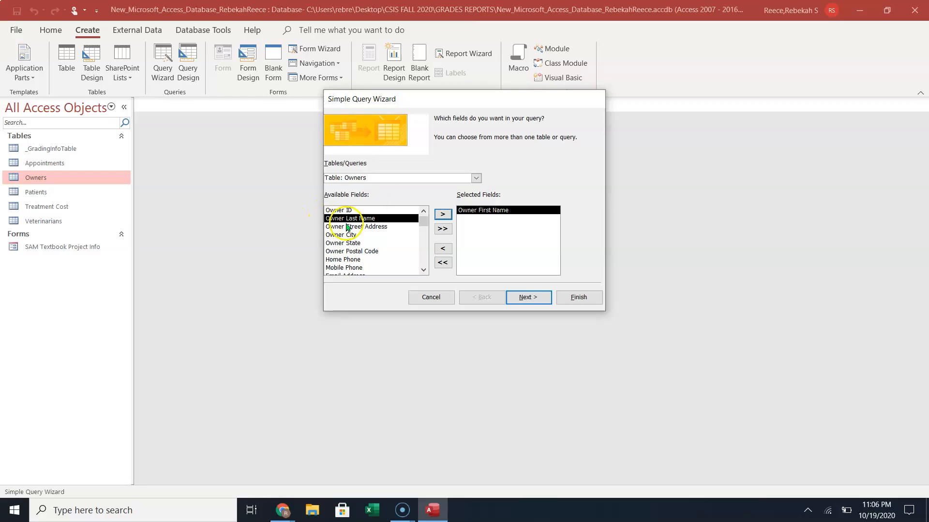
{"action": "left_click", "coordinate": [441, 214]}
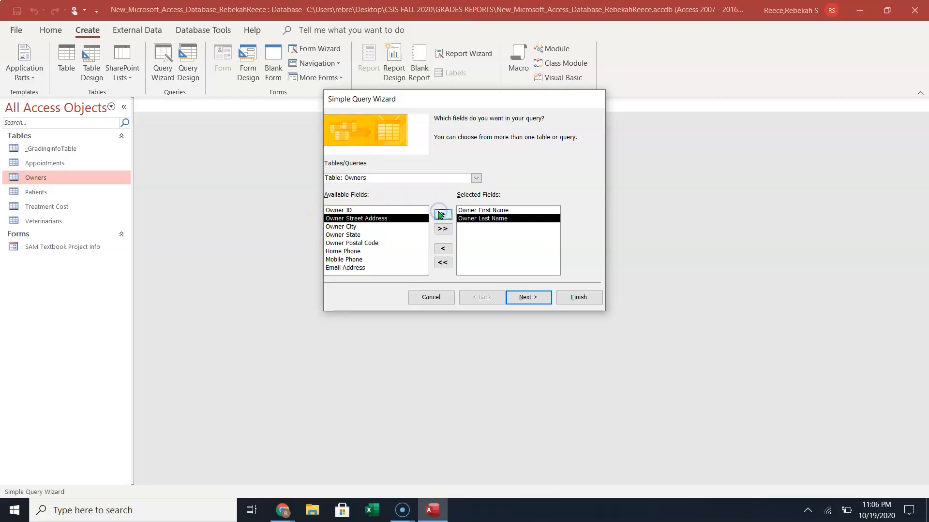
{"action": "left_click", "coordinate": [366, 219]}
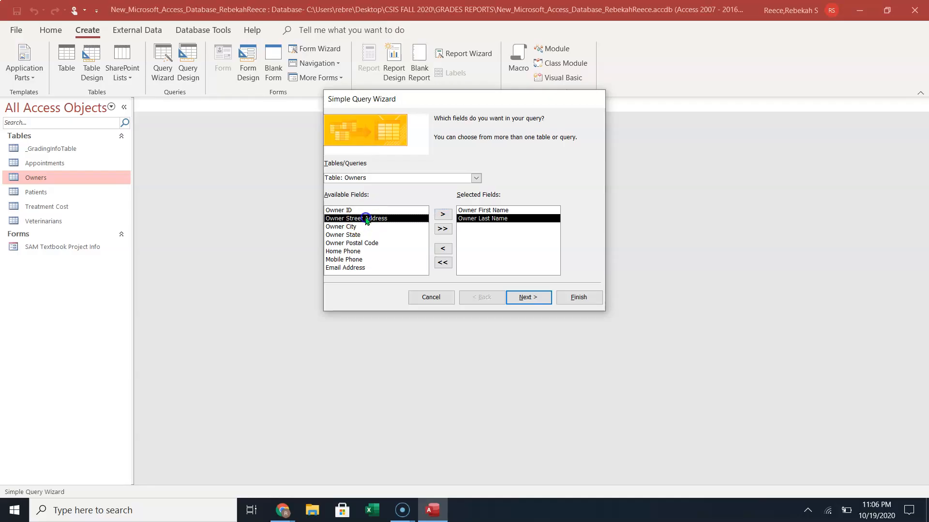
{"action": "left_click", "coordinate": [442, 215]}
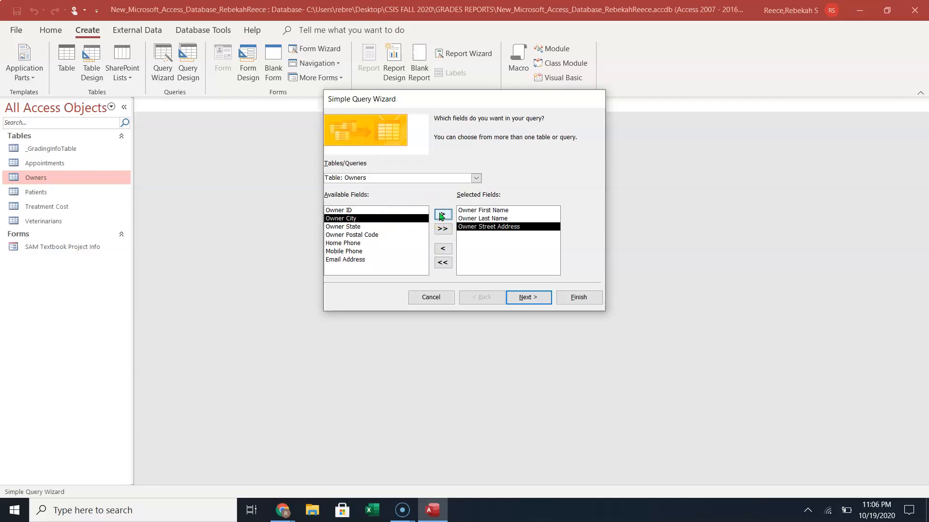
{"action": "left_click", "coordinate": [442, 215]}
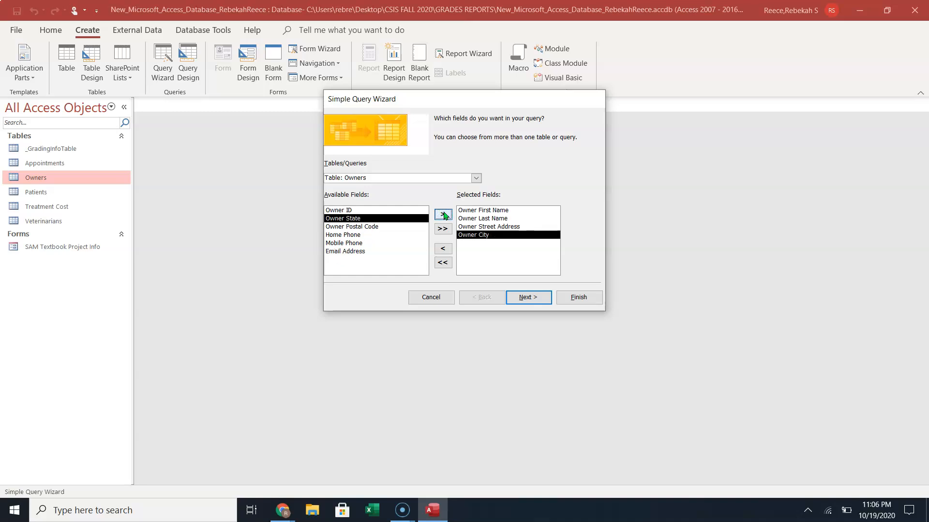
{"action": "left_click", "coordinate": [442, 215]}
{"action": "left_click", "coordinate": [443, 215]}
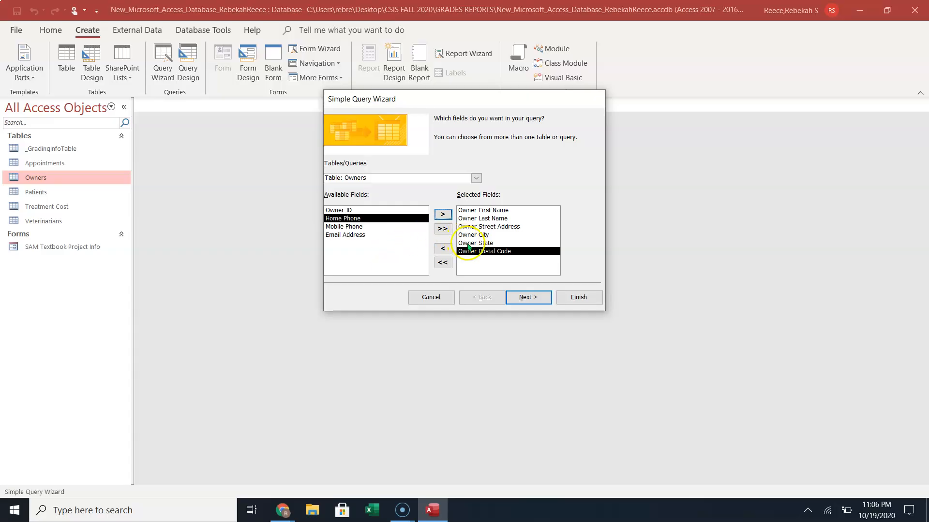
Add all Owners fields, drop Email Address, Mobile Phone, Home Phone and Owner ID, and finish as Owners Query.
{"action": "left_click", "coordinate": [442, 262]}
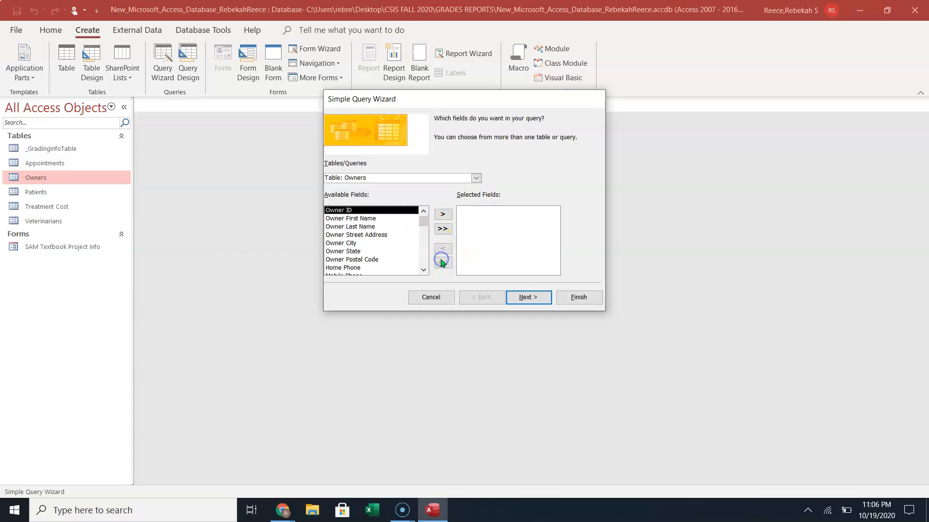
{"action": "left_click", "coordinate": [442, 228]}
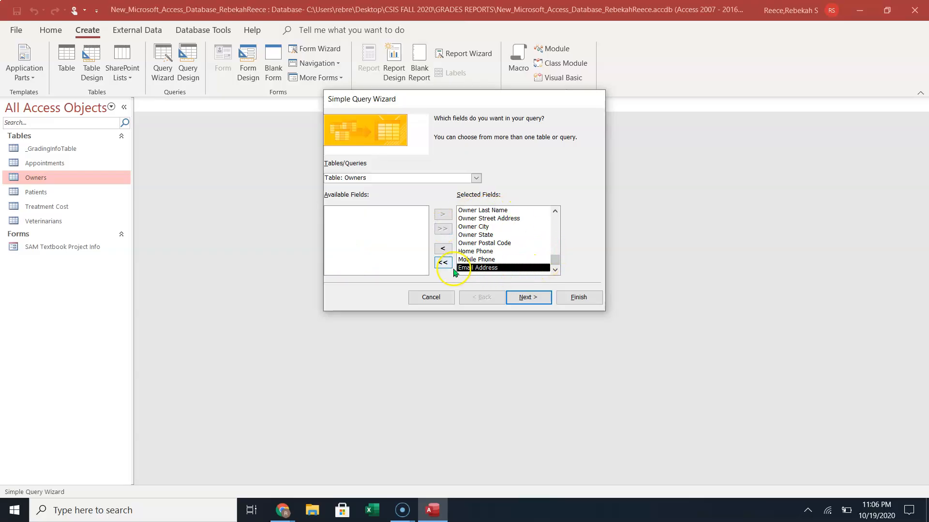
{"action": "left_click", "coordinate": [443, 249]}
{"action": "left_click", "coordinate": [442, 249]}
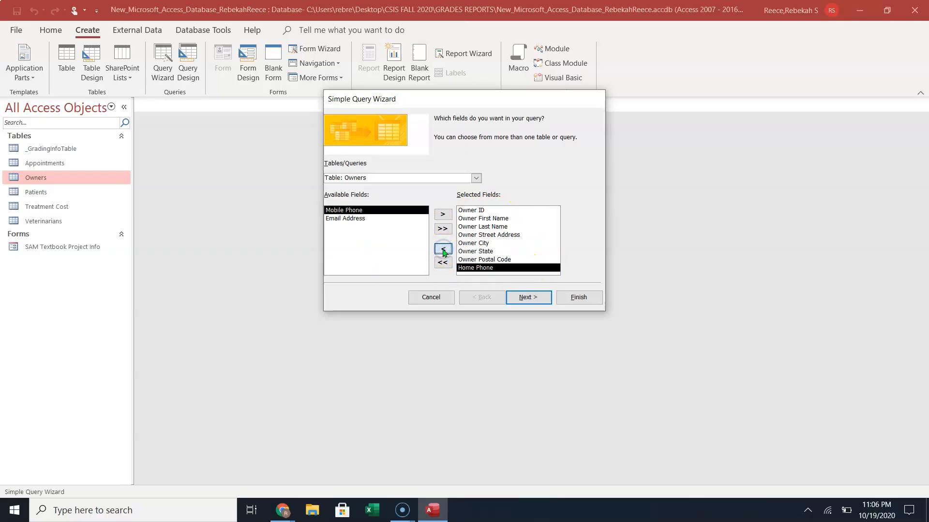
{"action": "left_click", "coordinate": [443, 249]}
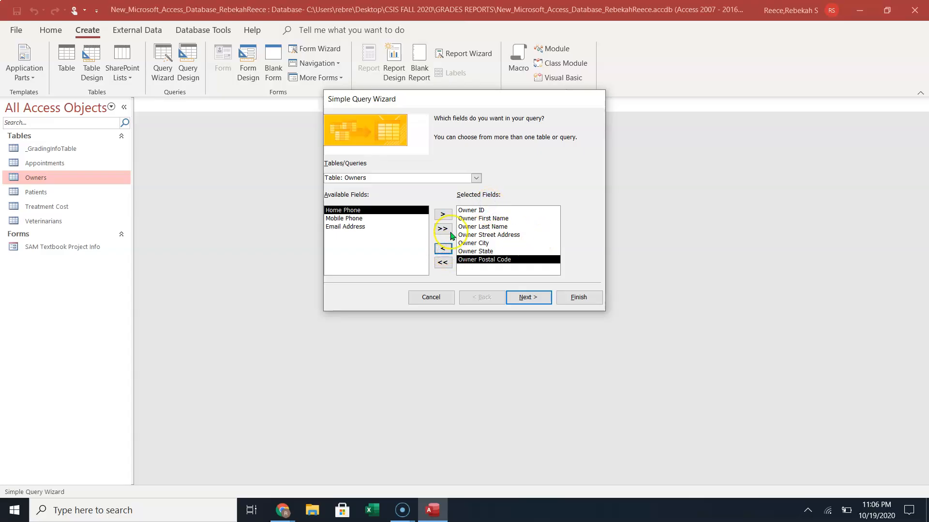
{"action": "left_click", "coordinate": [467, 210]}
{"action": "left_click", "coordinate": [443, 248]}
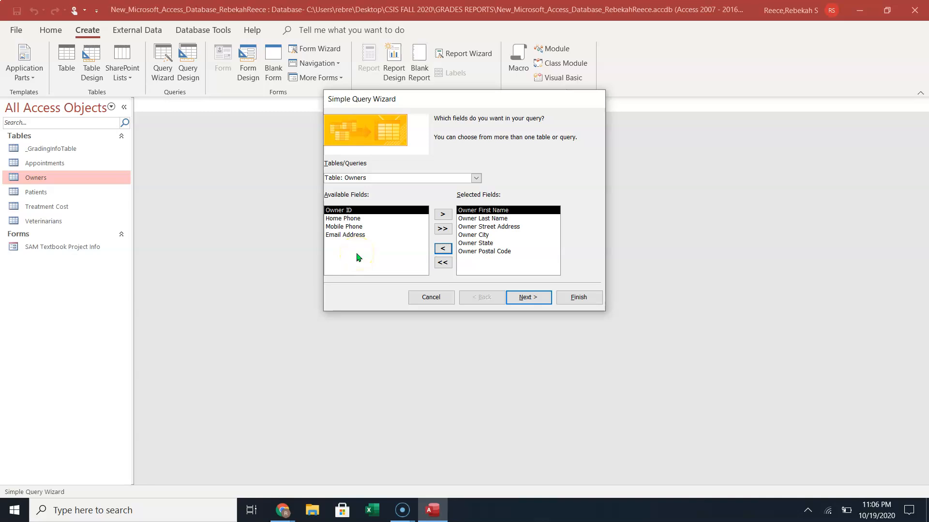
{"action": "left_click", "coordinate": [463, 208]}
{"action": "left_click", "coordinate": [523, 297]}
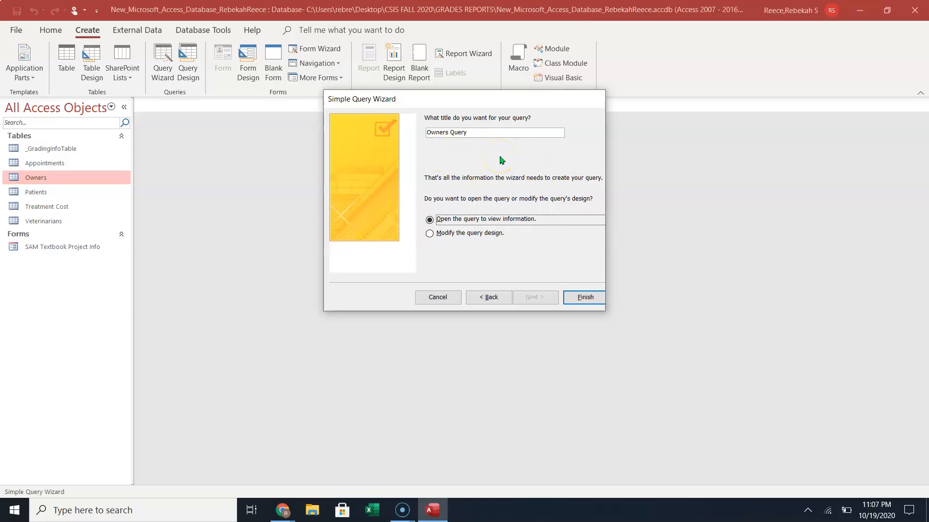
{"action": "left_click", "coordinate": [585, 296]}
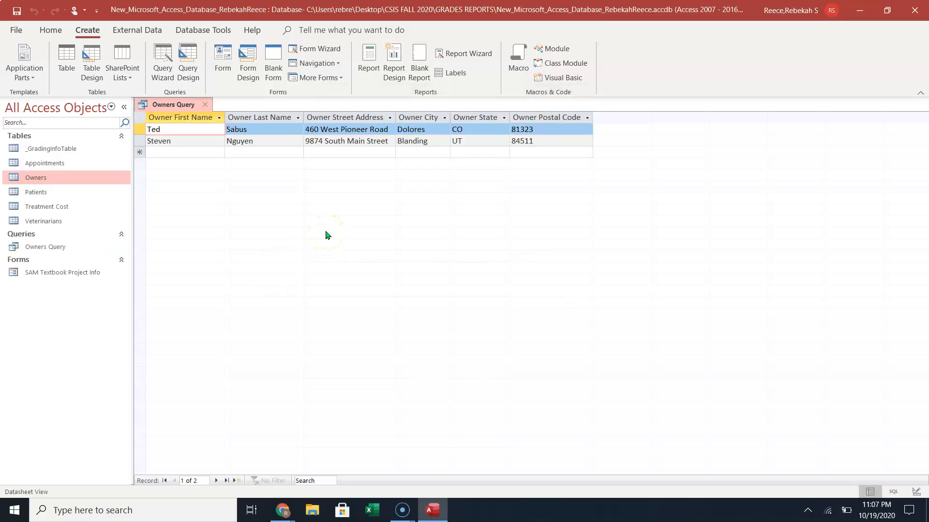
Close the Owners Query datasheet, leaving no objects open.
{"action": "left_click", "coordinate": [342, 216]}
{"action": "left_click", "coordinate": [253, 239]}
{"action": "left_click", "coordinate": [206, 106]}
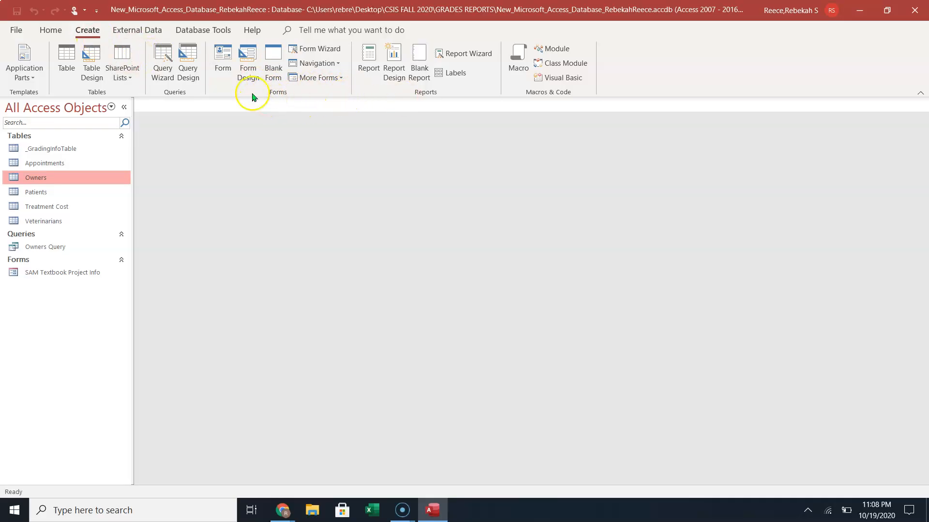
Build a quick Owners form with Create > Form and inspect its name, address and O_ID controls.
{"action": "left_click", "coordinate": [223, 58]}
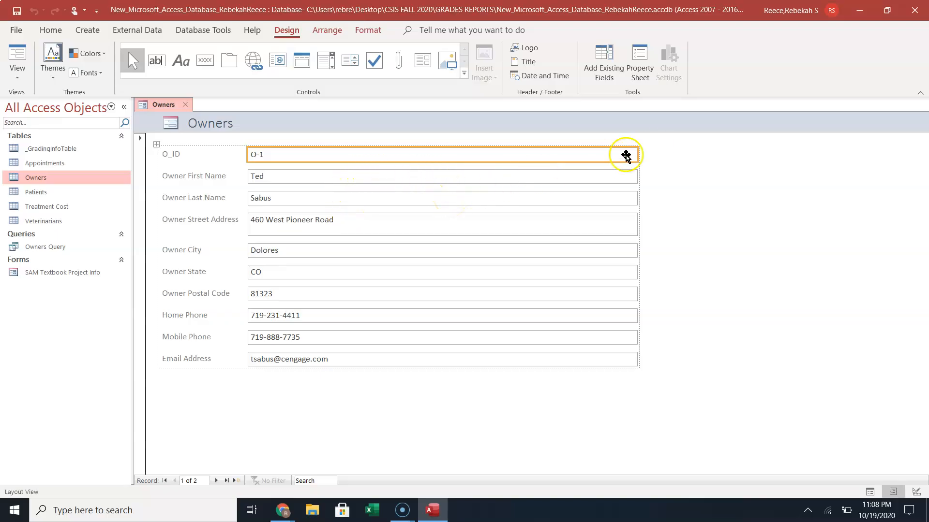
{"action": "left_click", "coordinate": [610, 177]}
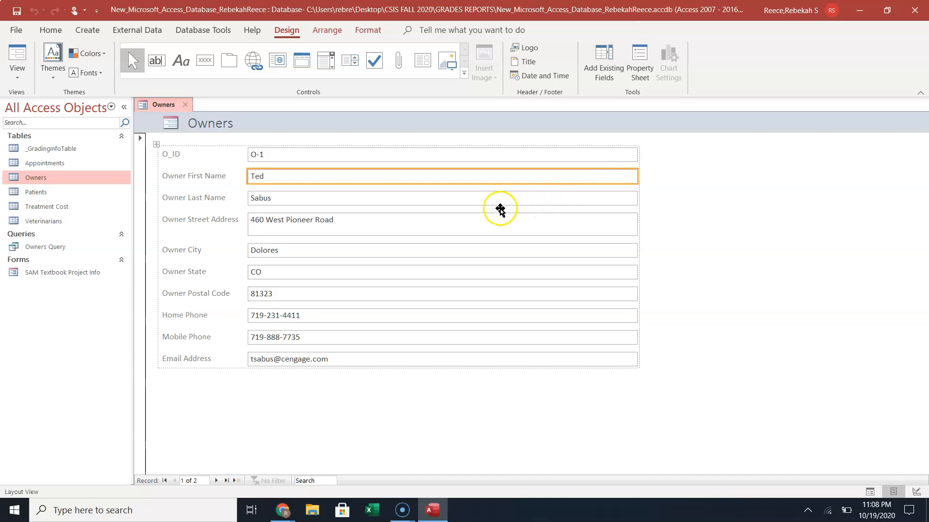
{"action": "left_click", "coordinate": [527, 196]}
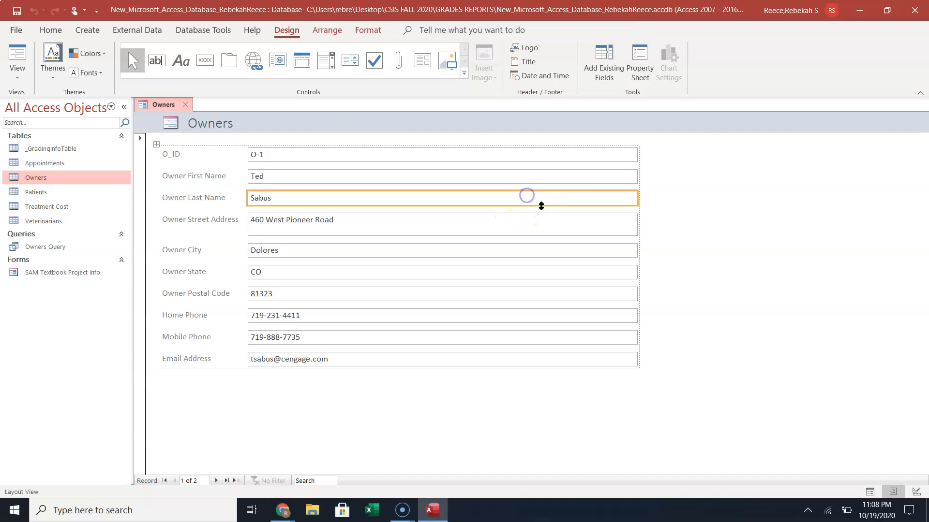
{"action": "left_click", "coordinate": [563, 224]}
{"action": "left_click", "coordinate": [561, 250]}
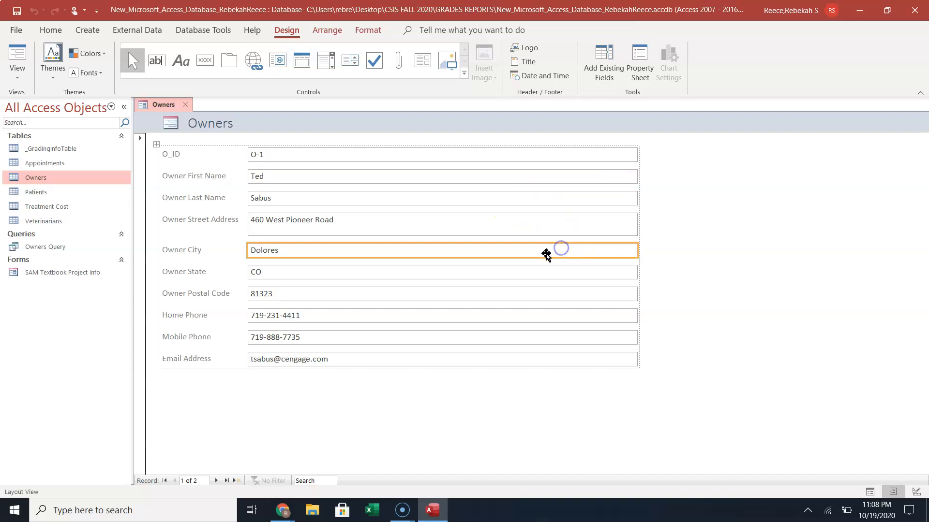
{"action": "left_click", "coordinate": [211, 212]}
{"action": "left_click", "coordinate": [211, 199]}
{"action": "left_click", "coordinate": [211, 177]}
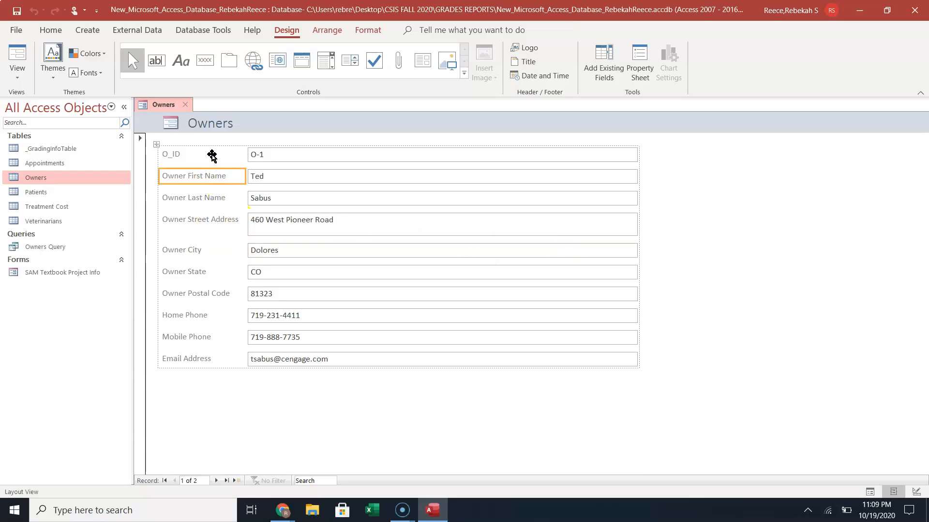
{"action": "left_click", "coordinate": [210, 153]}
{"action": "left_click", "coordinate": [195, 248]}
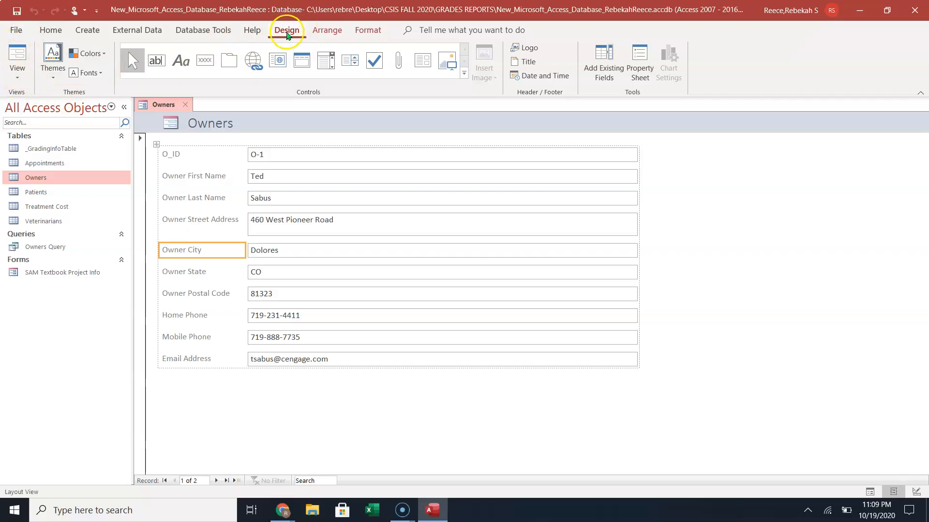
{"action": "left_click", "coordinate": [56, 29]}
{"action": "left_click", "coordinate": [85, 30]}
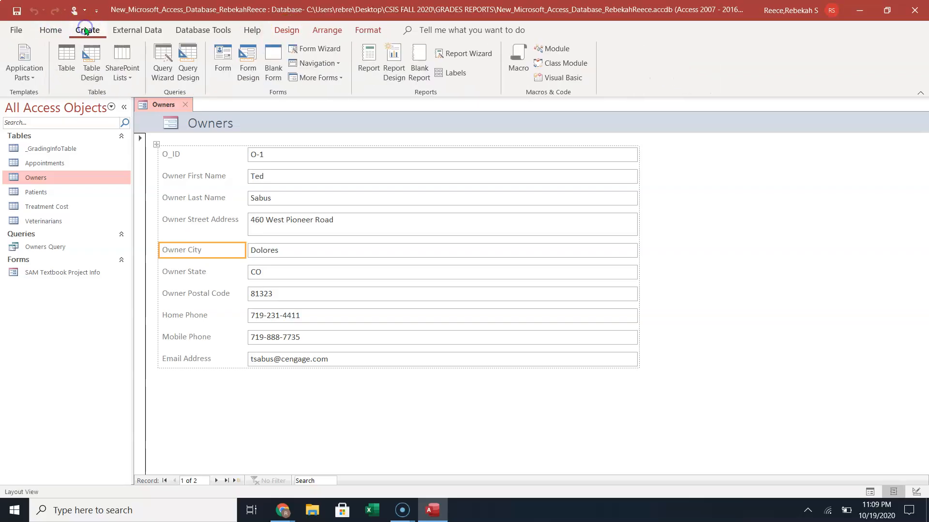
{"action": "left_click", "coordinate": [51, 30]}
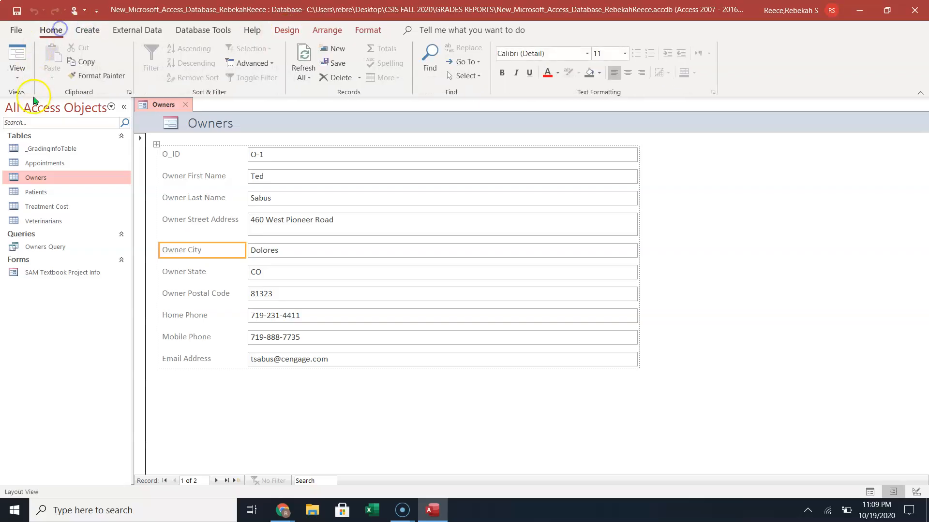
{"action": "left_click", "coordinate": [18, 77]}
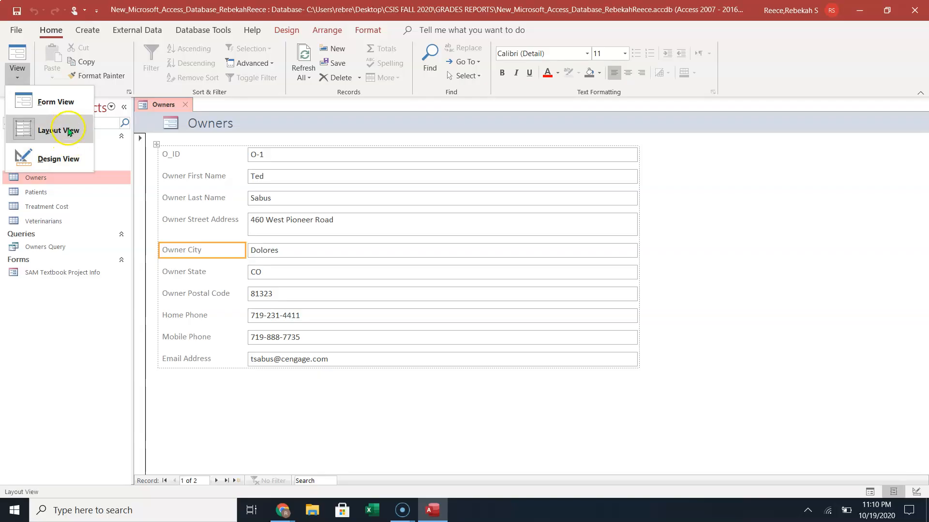
{"action": "left_click", "coordinate": [68, 104]}
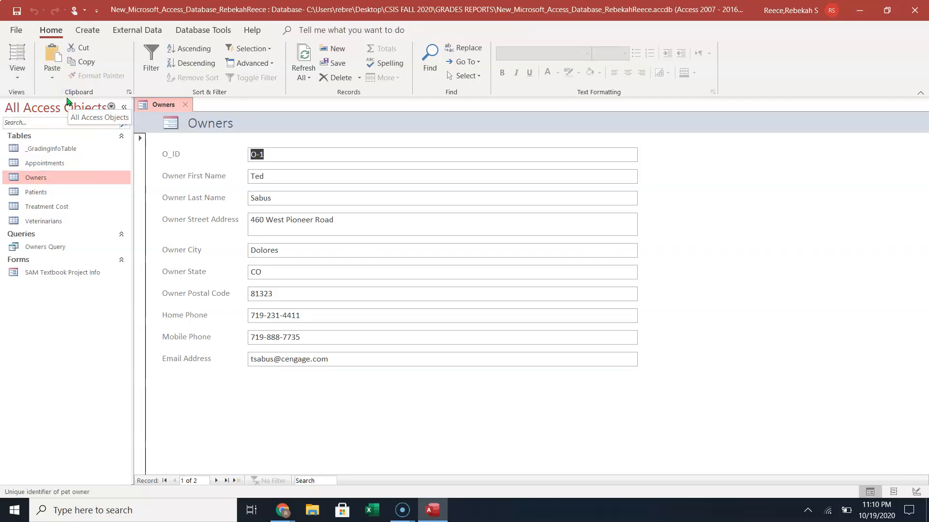
{"action": "left_click", "coordinate": [17, 79]}
{"action": "left_click", "coordinate": [64, 128]}
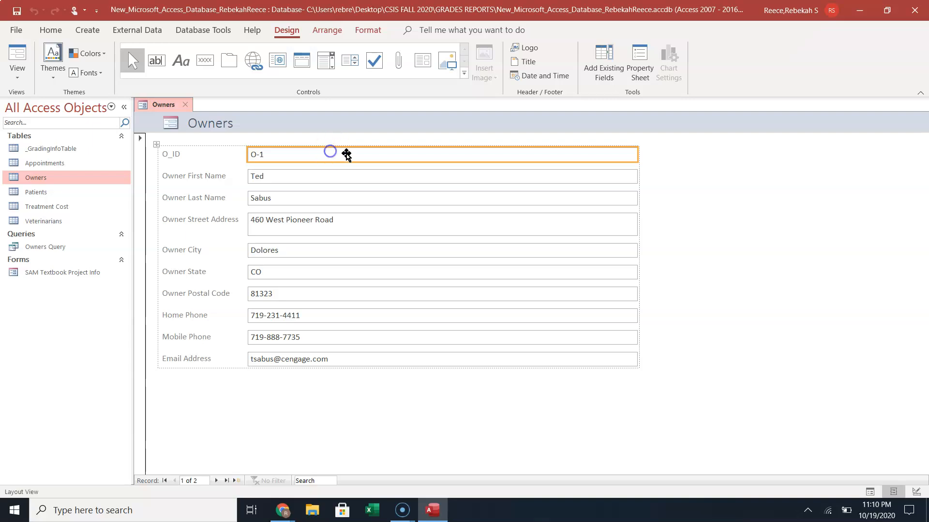
Narrow the O_ID field boxes to half width, undo it, then switch views from the View menu.
{"action": "left_click_drag", "start_coordinate": [638, 151], "coordinate": [386, 159]}
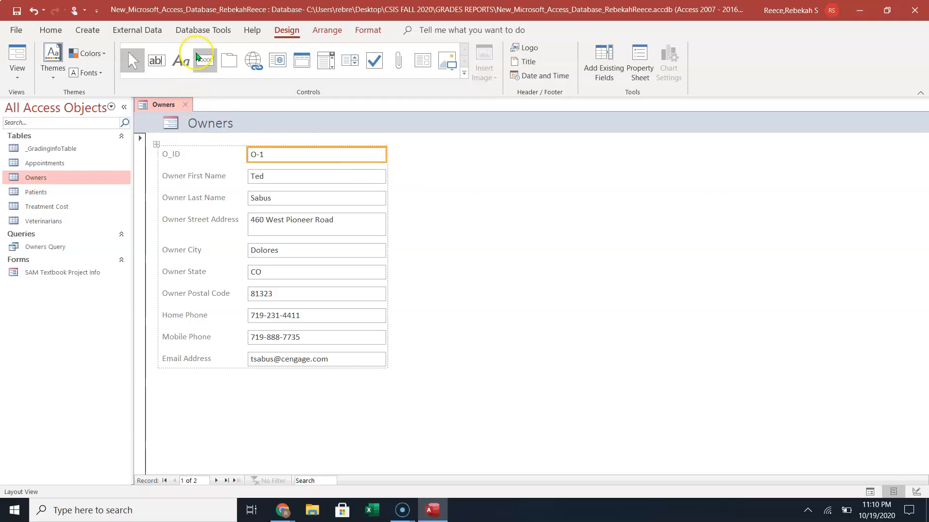
{"action": "left_click", "coordinate": [33, 11]}
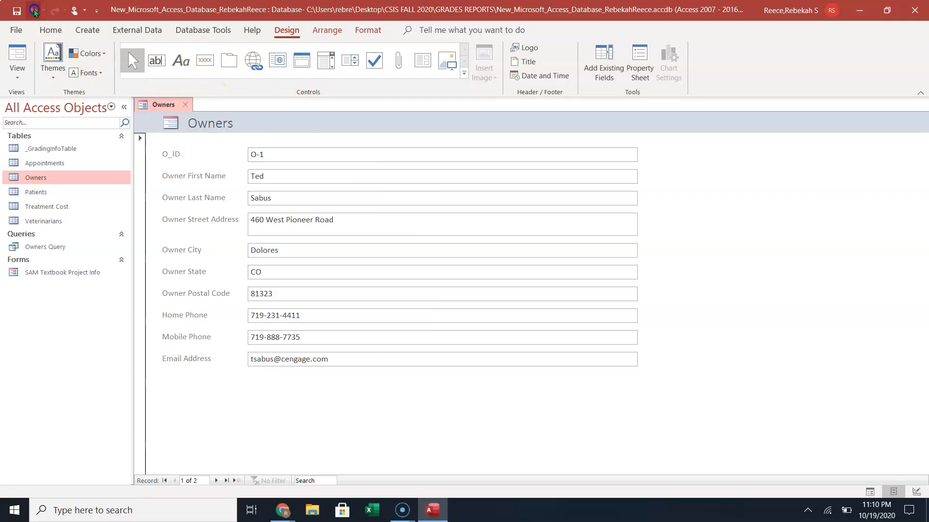
{"action": "left_click", "coordinate": [14, 55]}
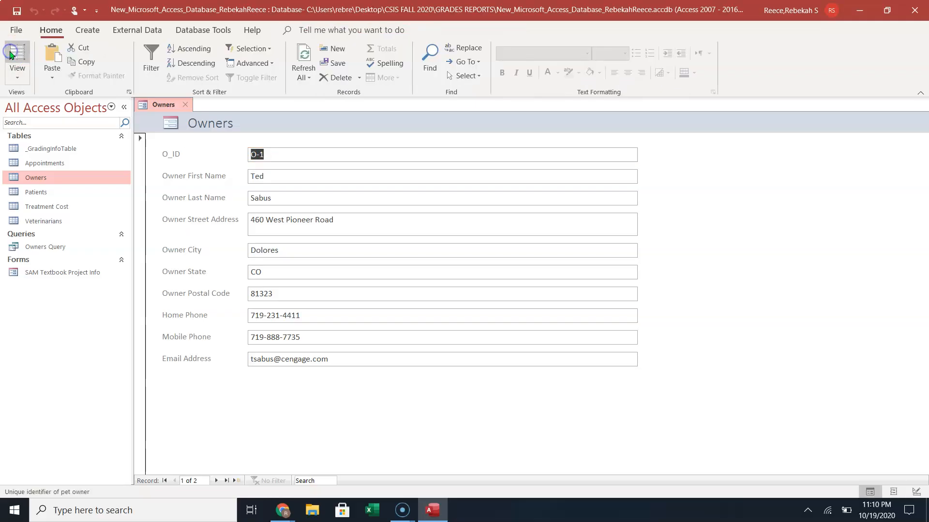
{"action": "left_click", "coordinate": [17, 72]}
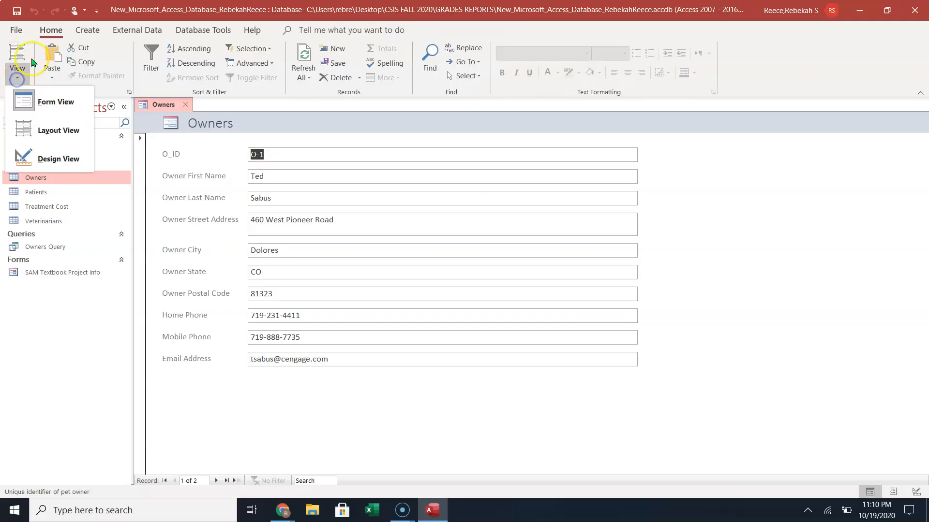
{"action": "left_click", "coordinate": [54, 103]}
{"action": "left_click", "coordinate": [17, 73]}
In Design View, shrink the Owners form's text box column from the Owner ID box's right edge, then preview it in Form View.
{"action": "left_click", "coordinate": [39, 154]}
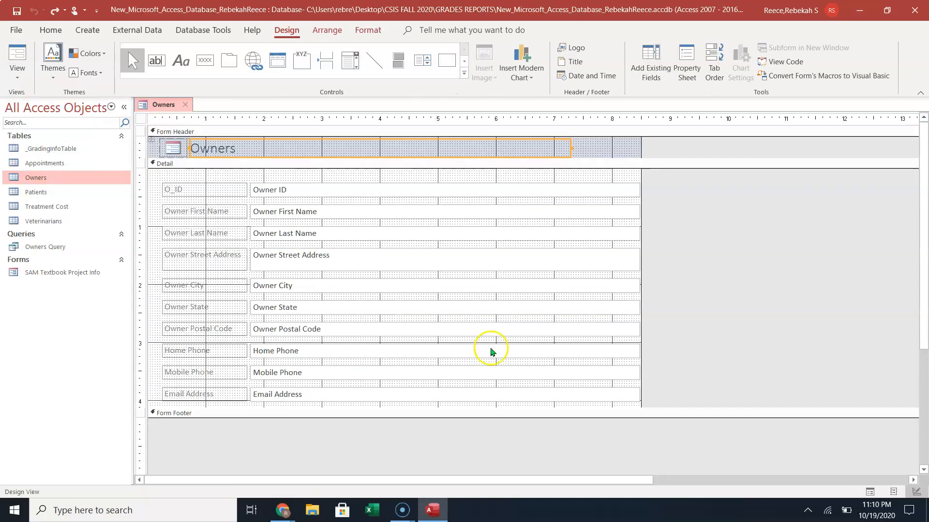
{"action": "left_click", "coordinate": [629, 191]}
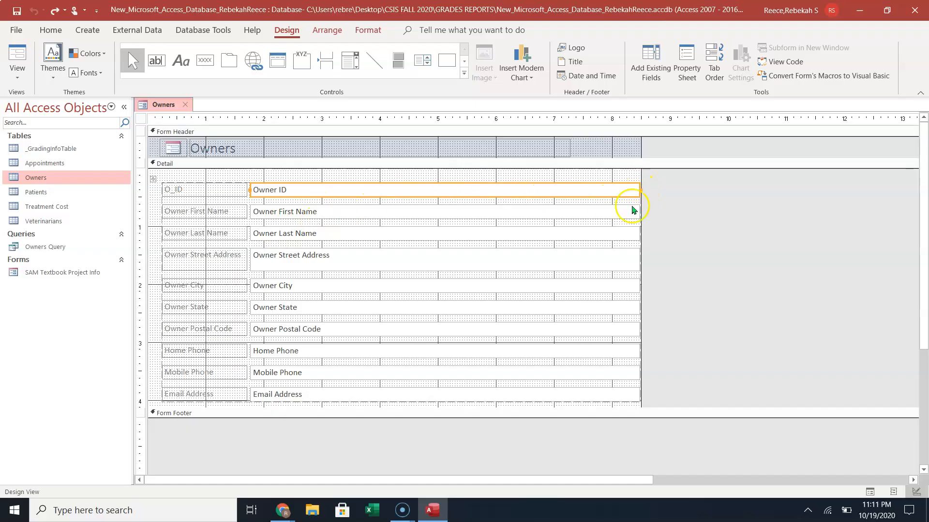
{"action": "left_click", "coordinate": [640, 190]}
{"action": "left_click_drag", "start_coordinate": [640, 190], "coordinate": [328, 220]}
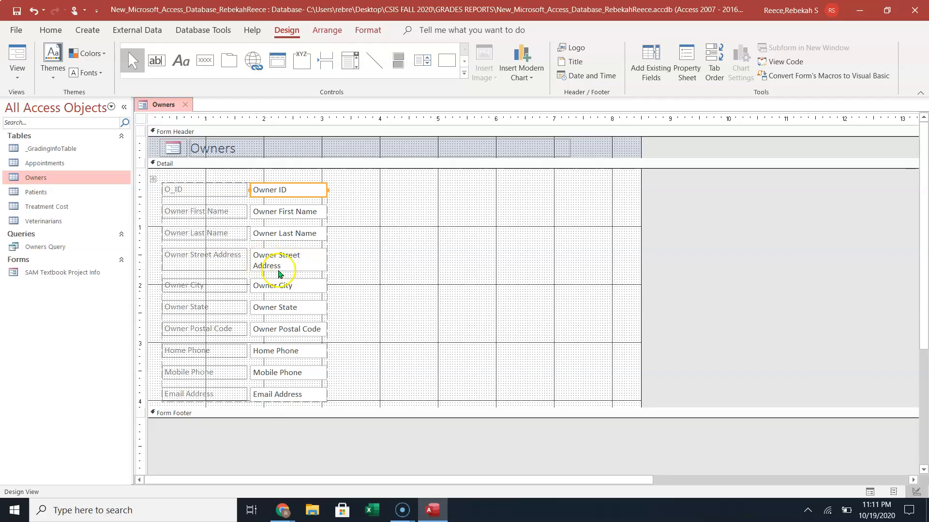
{"action": "left_click", "coordinate": [18, 54]}
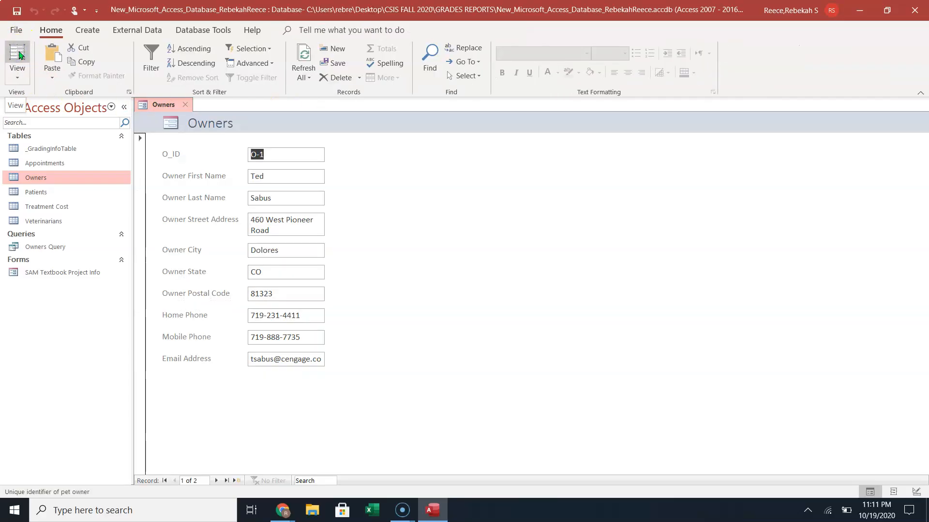
Switch the Owners form to Layout View, then Form View, and back to Layout View.
{"action": "left_click", "coordinate": [18, 75]}
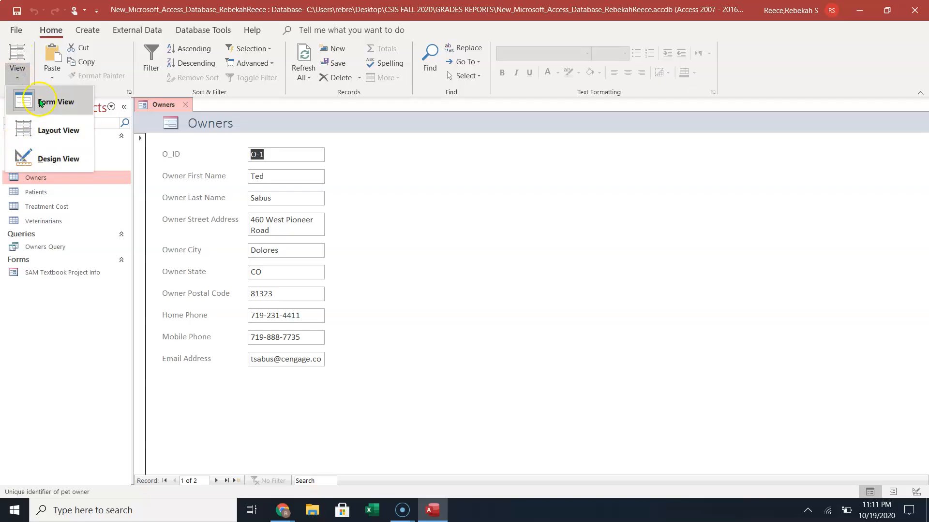
{"action": "left_click", "coordinate": [57, 129]}
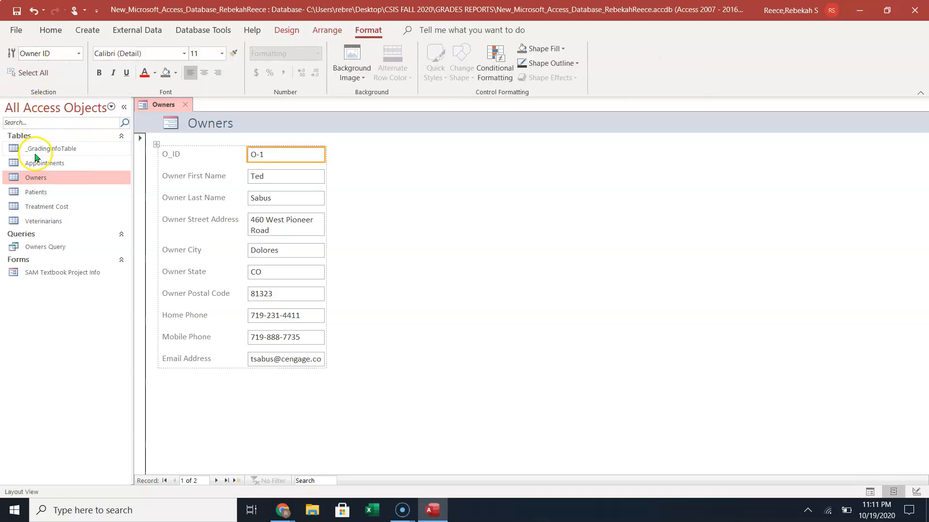
{"action": "left_click", "coordinate": [50, 29]}
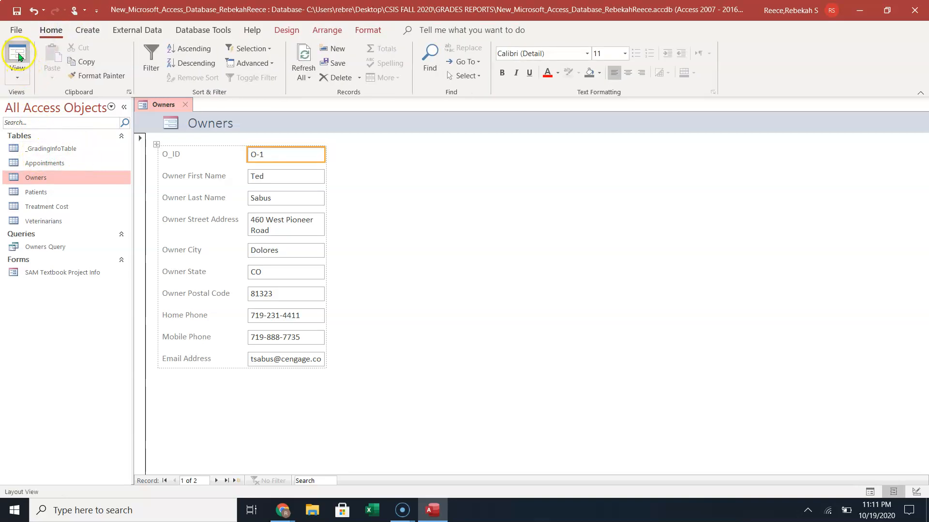
{"action": "left_click", "coordinate": [19, 73]}
{"action": "left_click", "coordinate": [38, 99]}
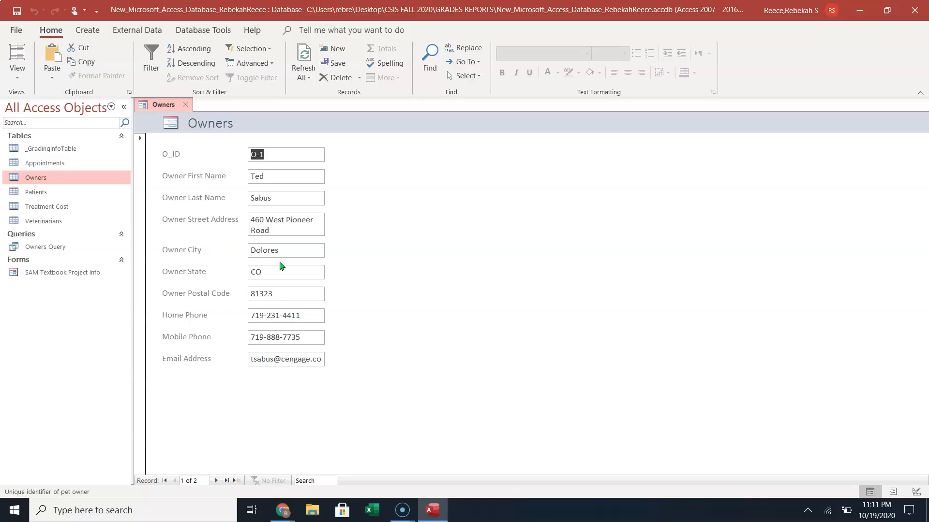
{"action": "left_click", "coordinate": [18, 78]}
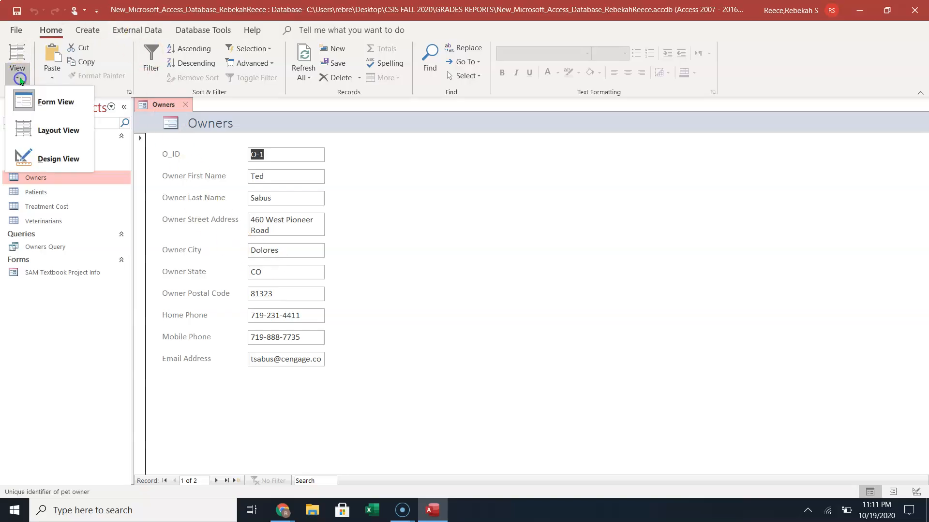
{"action": "left_click", "coordinate": [48, 130]}
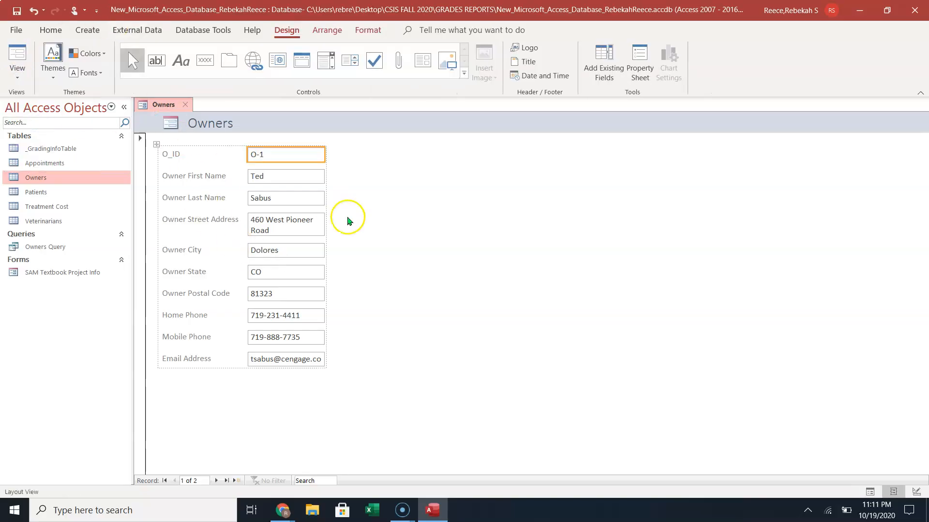
Widen the Owner Street Address box and its column so full addresses fit on one line.
{"action": "left_click", "coordinate": [317, 226]}
{"action": "left_click_drag", "start_coordinate": [324, 226], "coordinate": [357, 225]}
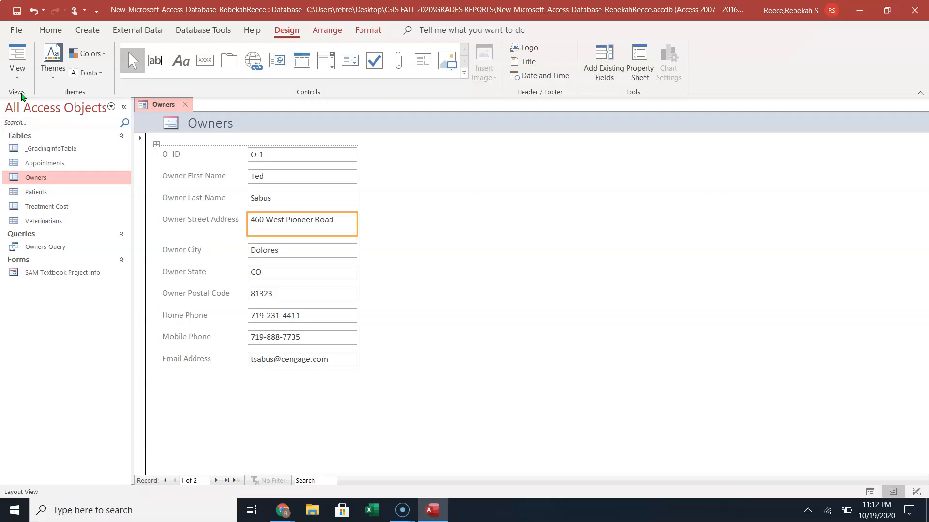
Save the form under the name 'Owners Form', then close it.
{"action": "left_click", "coordinate": [16, 10]}
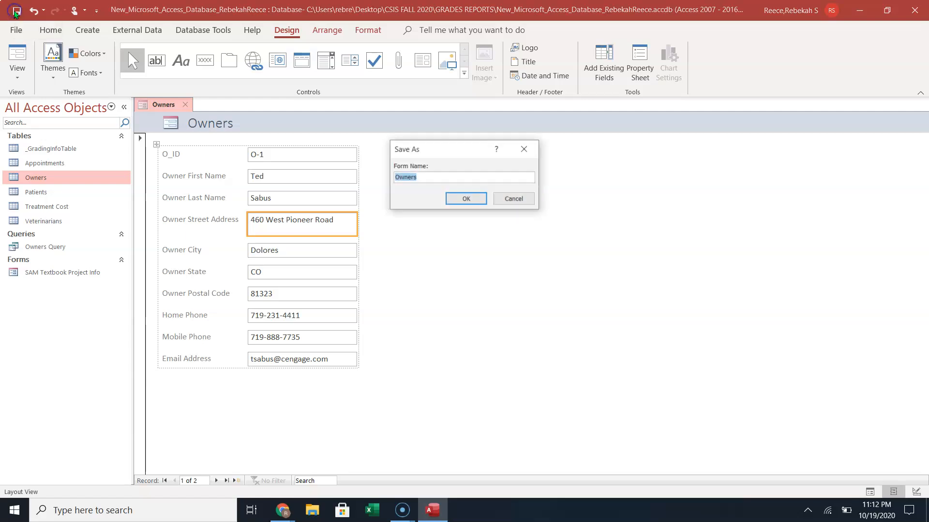
{"action": "left_click", "coordinate": [429, 177]}
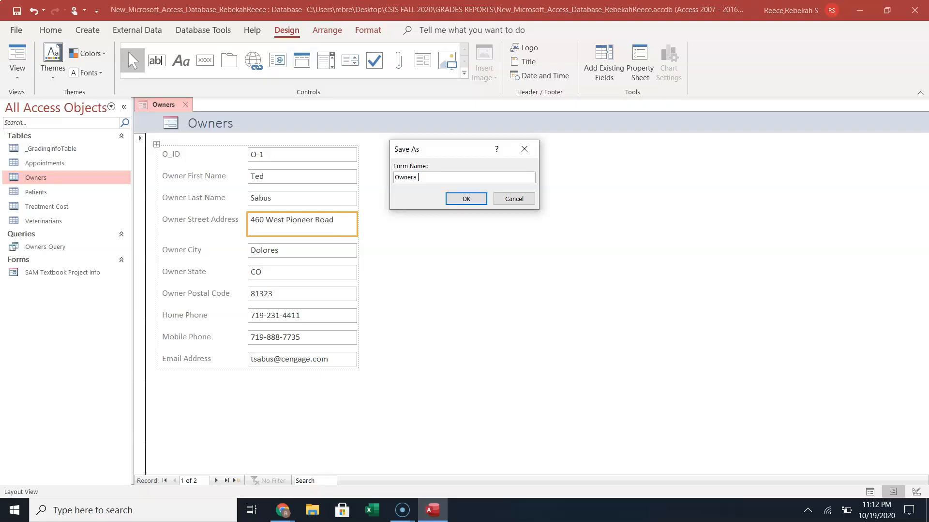
{"action": "type", "text": "orm"}
{"action": "left_click", "coordinate": [457, 199]}
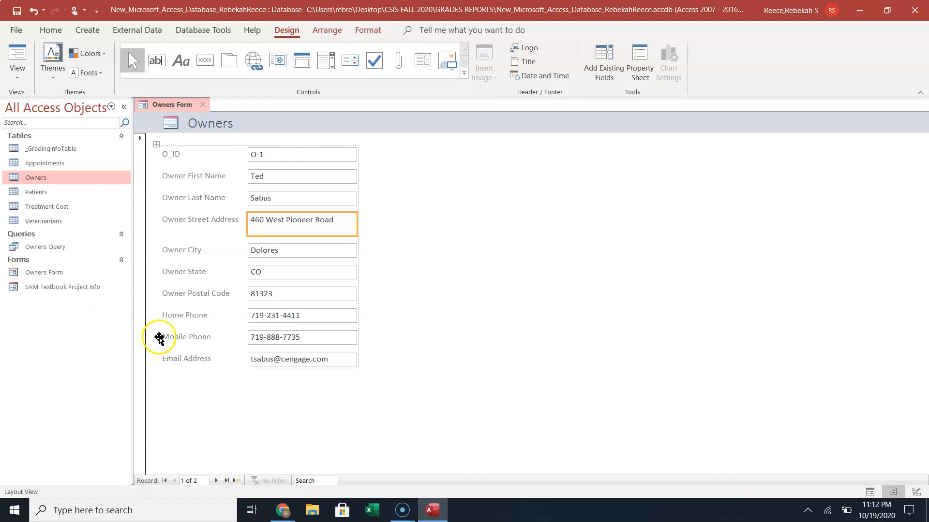
{"action": "left_click", "coordinate": [200, 107]}
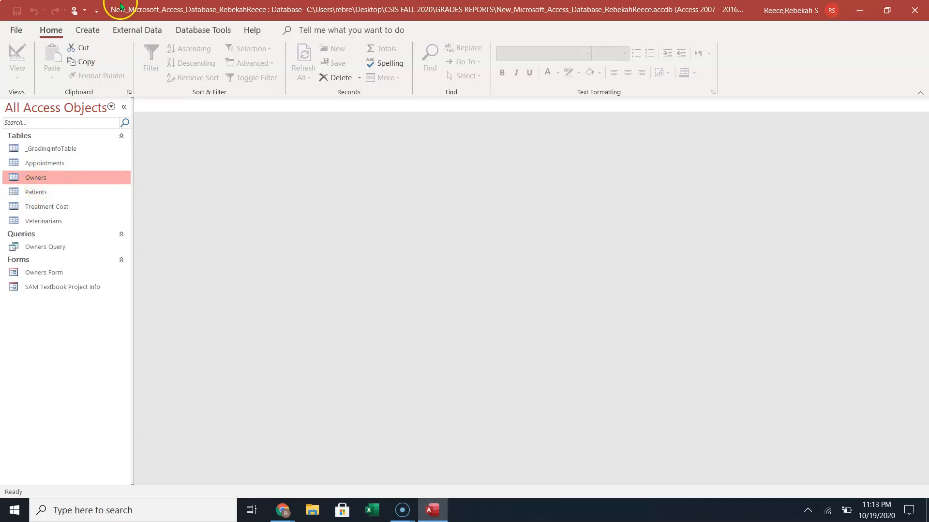
Launch the Report Wizard from the Create commands.
{"action": "left_click", "coordinate": [90, 30]}
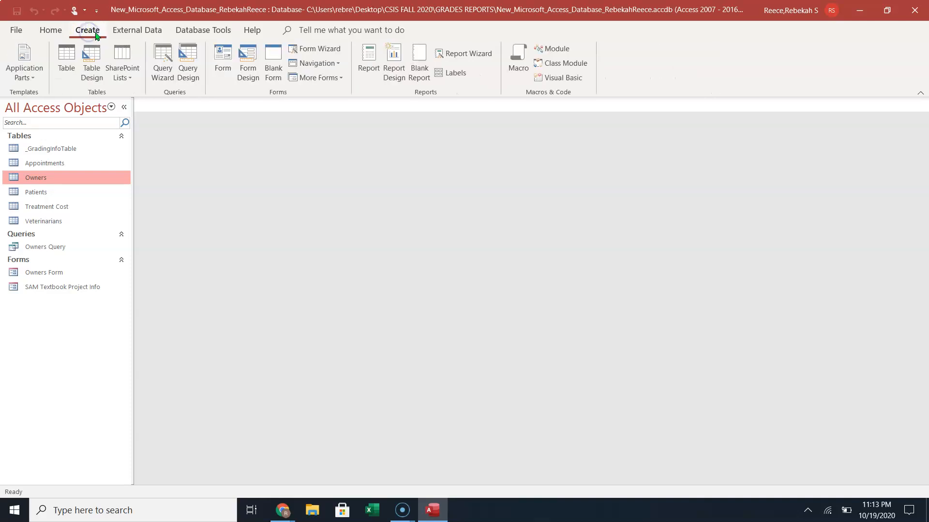
{"action": "left_click", "coordinate": [417, 83]}
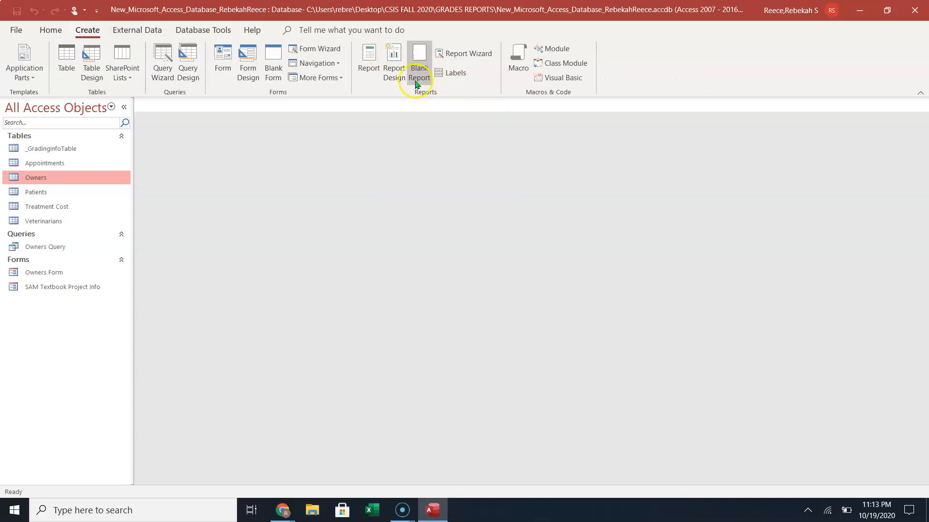
{"action": "left_click", "coordinate": [477, 56]}
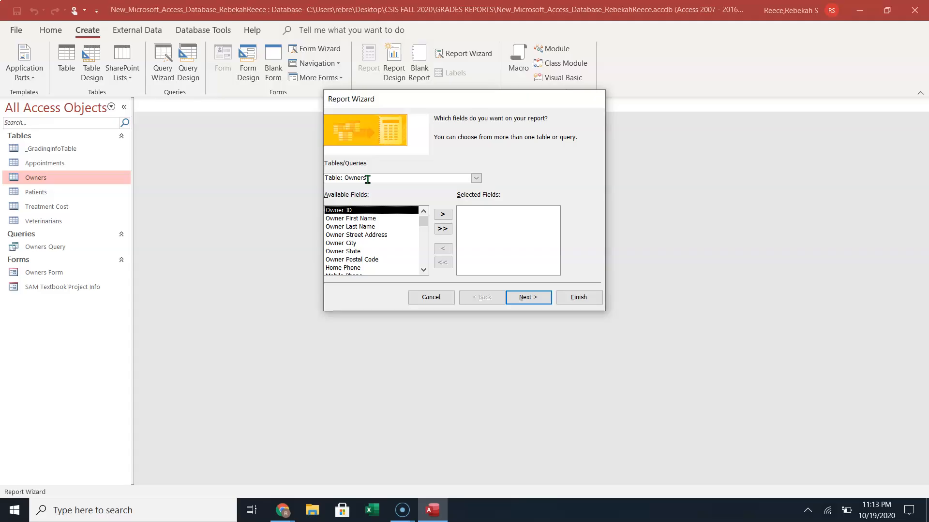
Add Owner First Name, Last Name, Street Address, City and State from Owners, then continue.
{"action": "left_click", "coordinate": [367, 217]}
{"action": "left_click", "coordinate": [443, 215]}
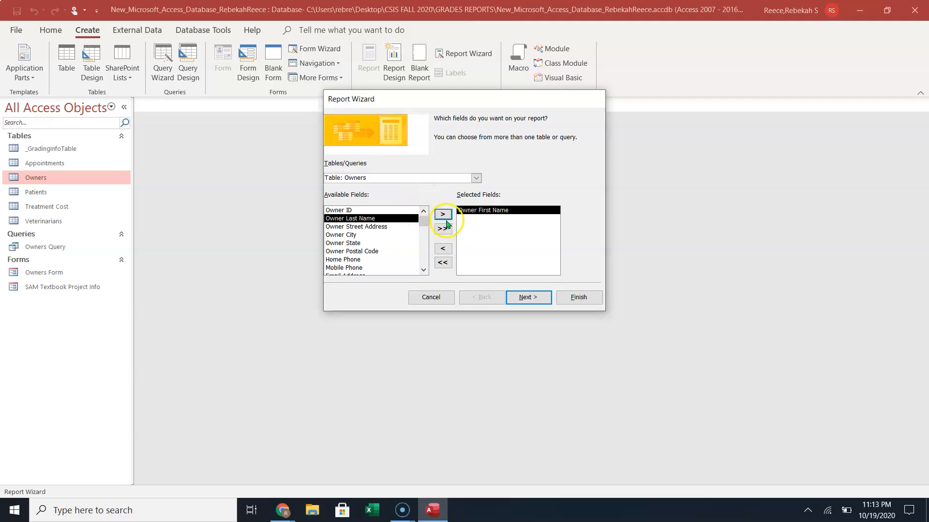
{"action": "left_click", "coordinate": [443, 215]}
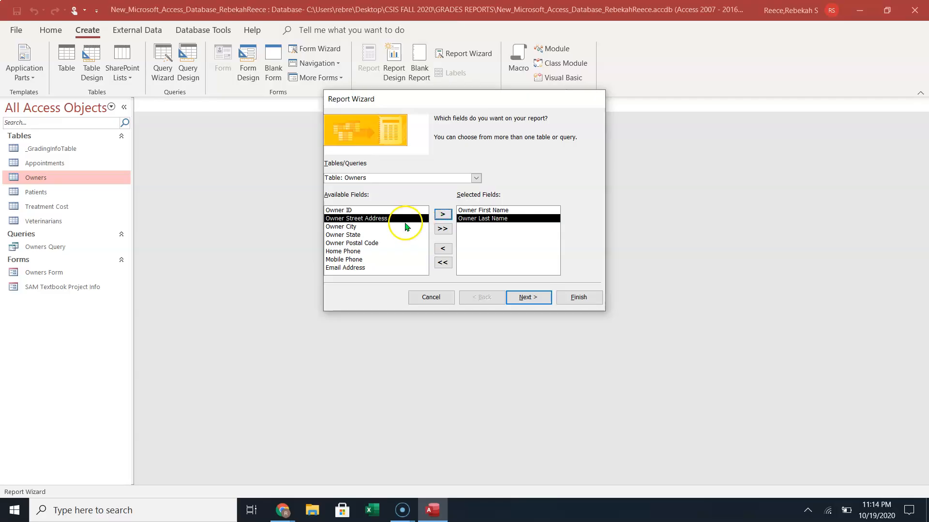
{"action": "left_click", "coordinate": [441, 215]}
{"action": "left_click", "coordinate": [441, 214]}
{"action": "left_click", "coordinate": [441, 215]}
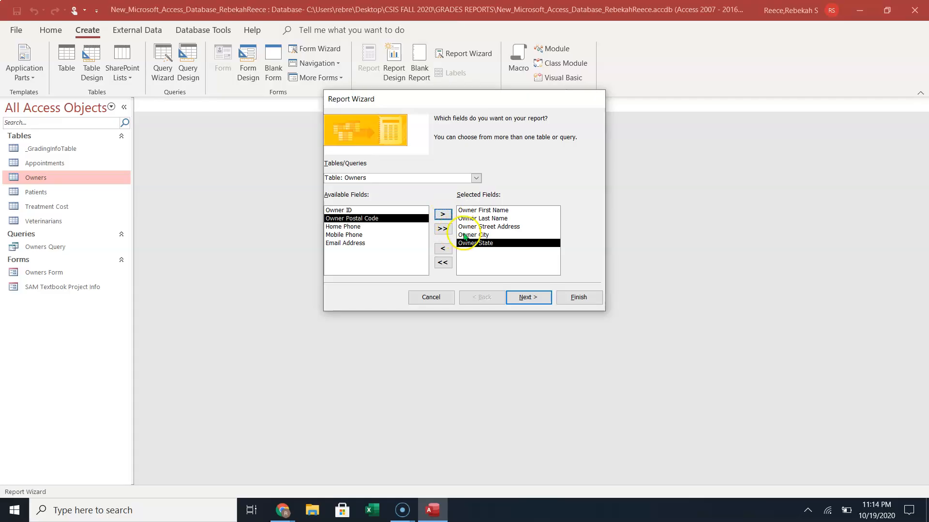
{"action": "left_click", "coordinate": [527, 299]}
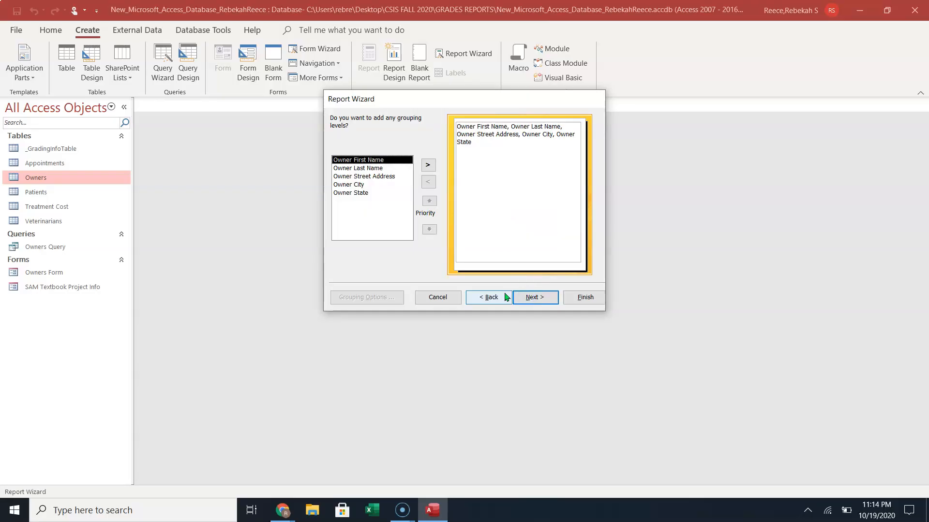
Add an Owner State grouping level, leave sort order blank, and advance to the layout options.
{"action": "left_click", "coordinate": [490, 297]}
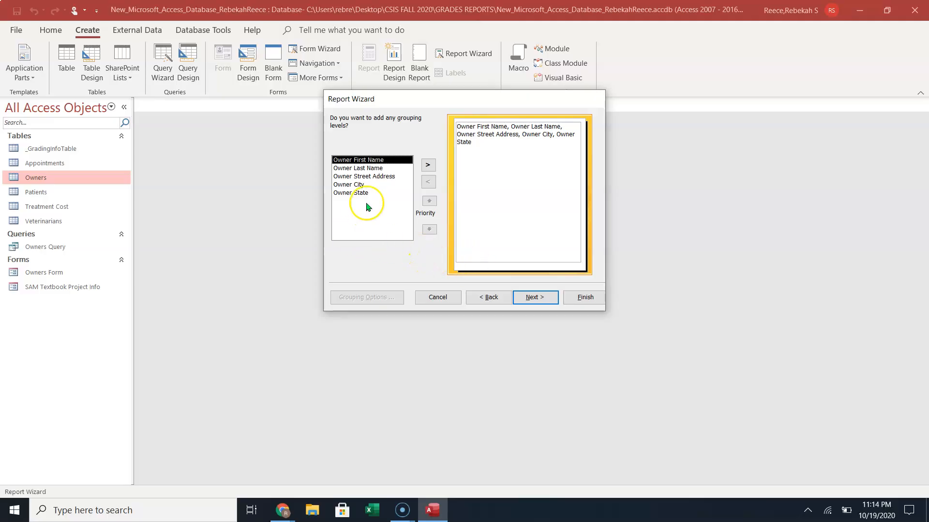
{"action": "left_click", "coordinate": [368, 193]}
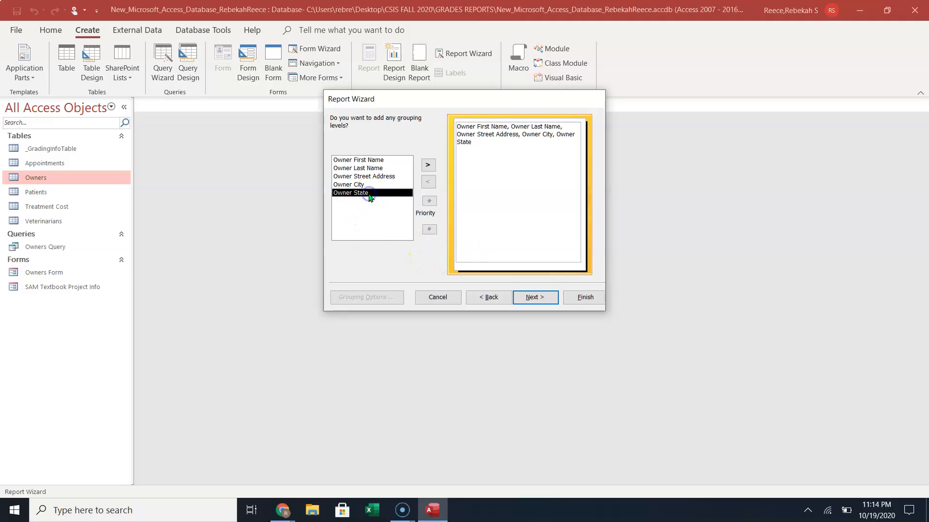
{"action": "left_click", "coordinate": [428, 168]}
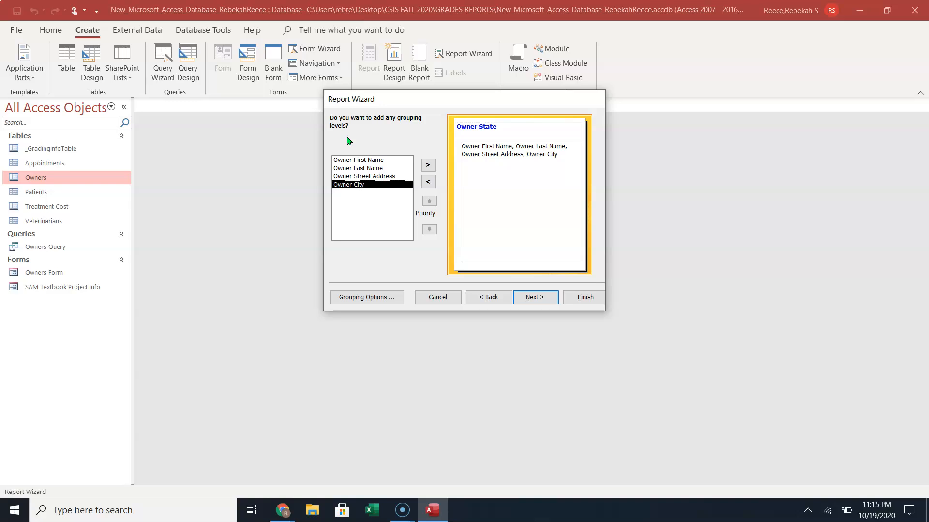
{"action": "left_click", "coordinate": [534, 297]}
{"action": "left_click", "coordinate": [534, 298]}
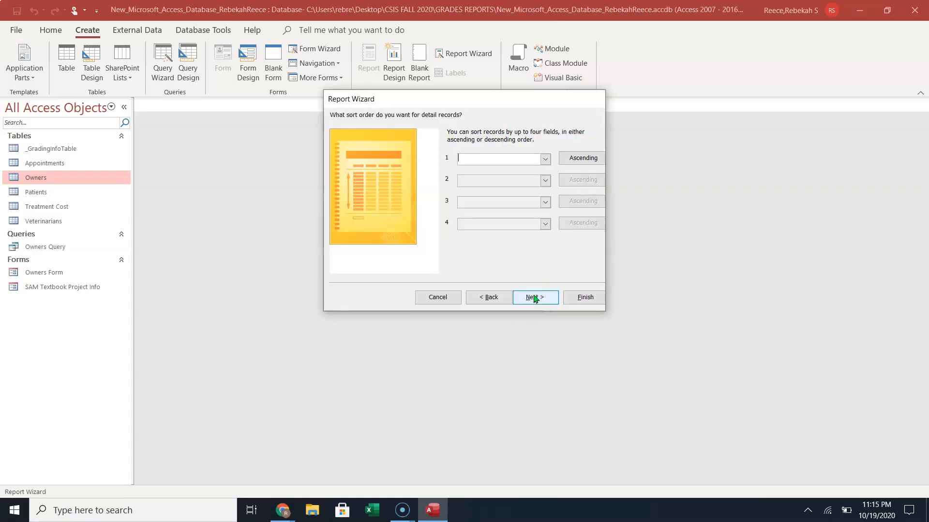
{"action": "left_click", "coordinate": [530, 298]}
{"action": "left_click", "coordinate": [530, 298]}
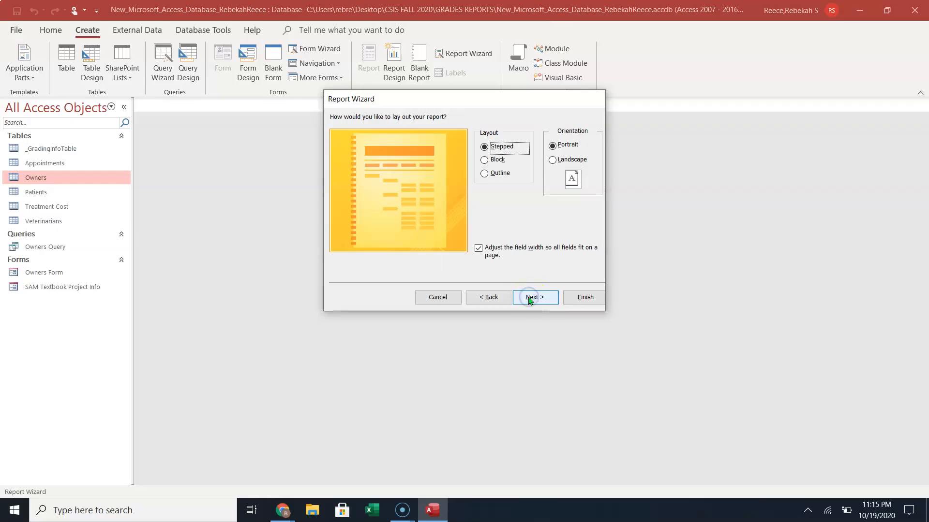
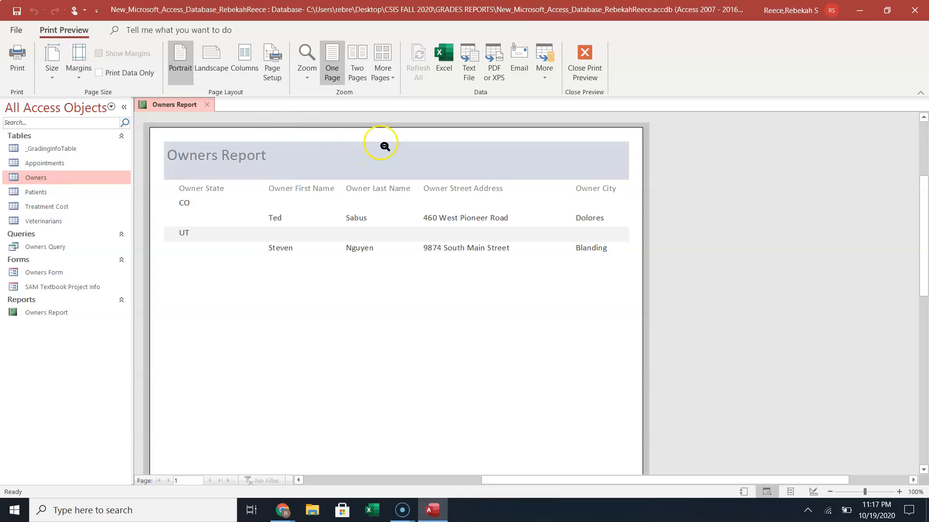
Close the Owners Report print preview so every database object is closed.
{"action": "left_click", "coordinate": [209, 105]}
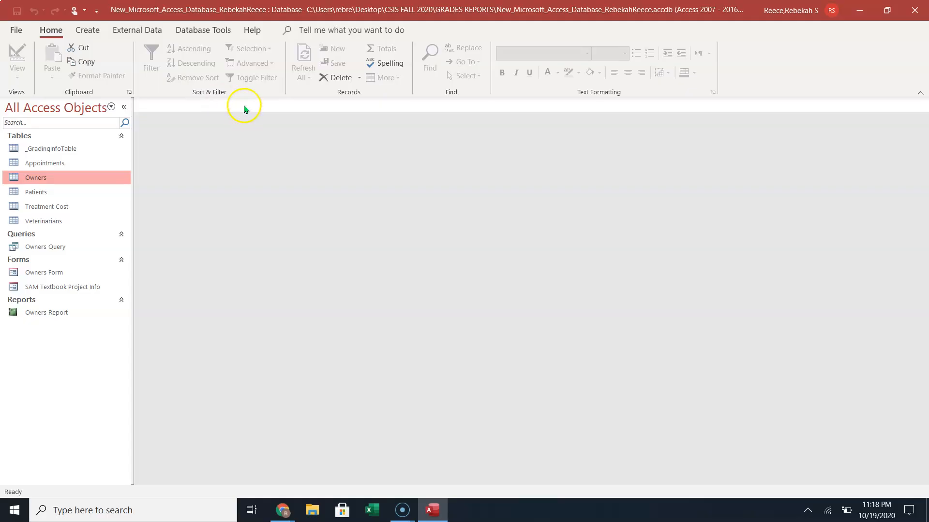
Save the database as an Access database named CMF_Vets_RebekahReece in GRADES REPORTS.
{"action": "left_click", "coordinate": [17, 31]}
{"action": "left_click", "coordinate": [14, 31]}
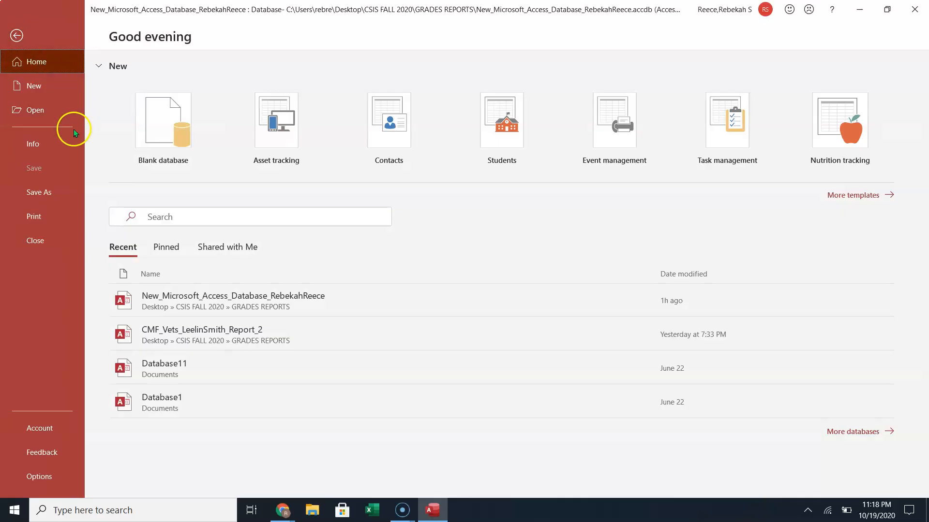
{"action": "left_click", "coordinate": [38, 193]}
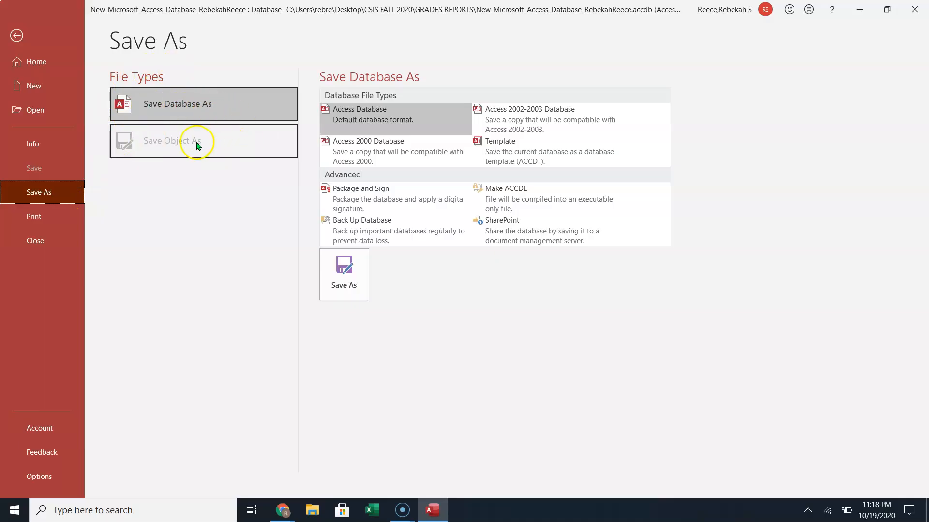
{"action": "left_click", "coordinate": [165, 104]}
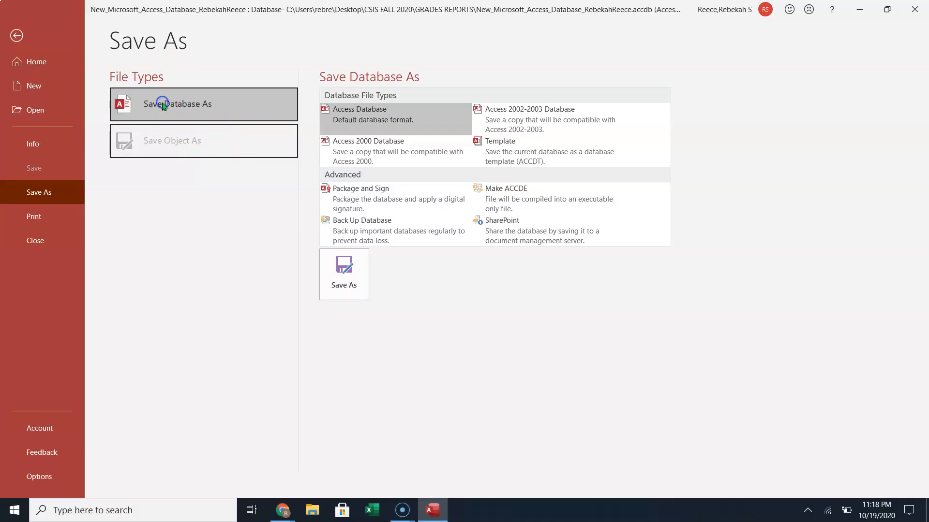
{"action": "left_click", "coordinate": [345, 271]}
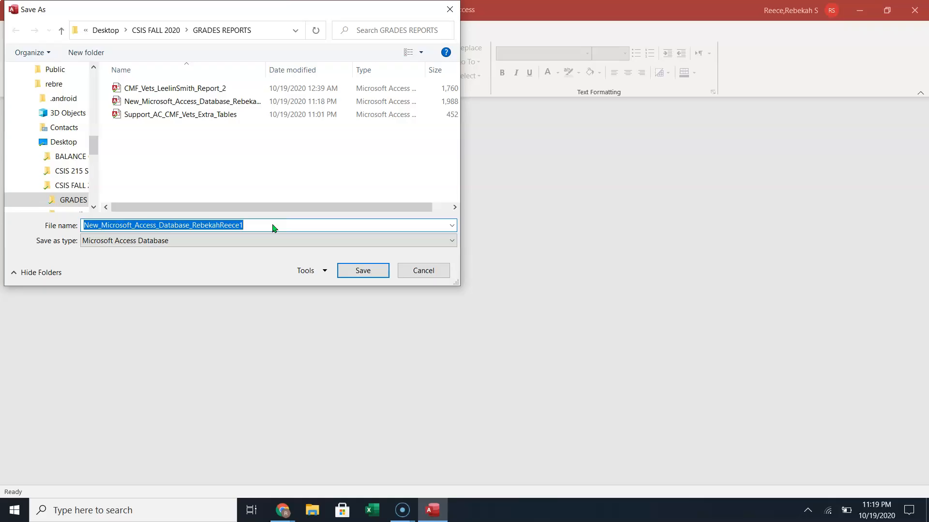
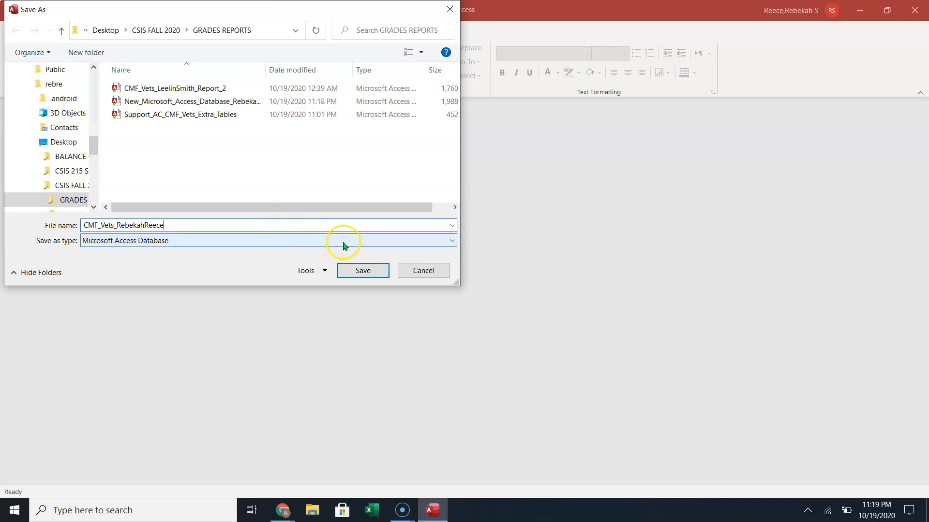
{"action": "left_click", "coordinate": [374, 271]}
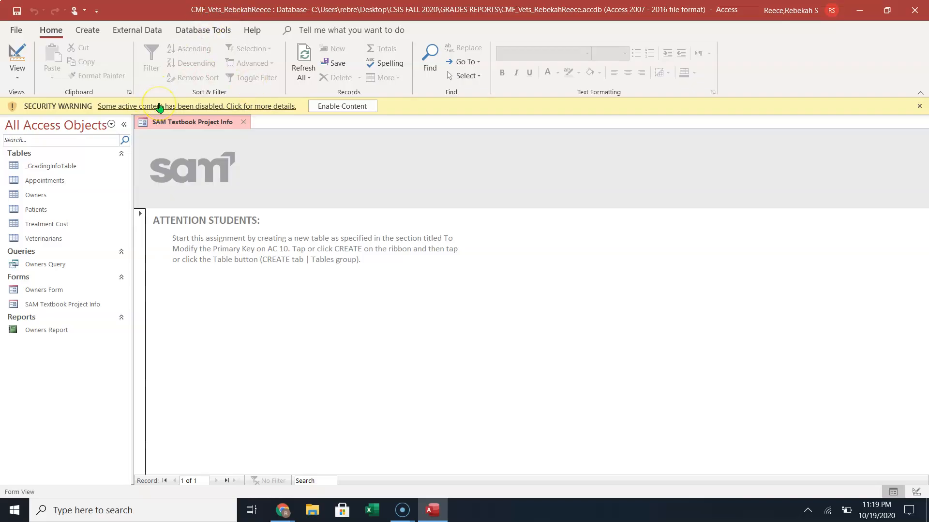
{"action": "left_click", "coordinate": [332, 106]}
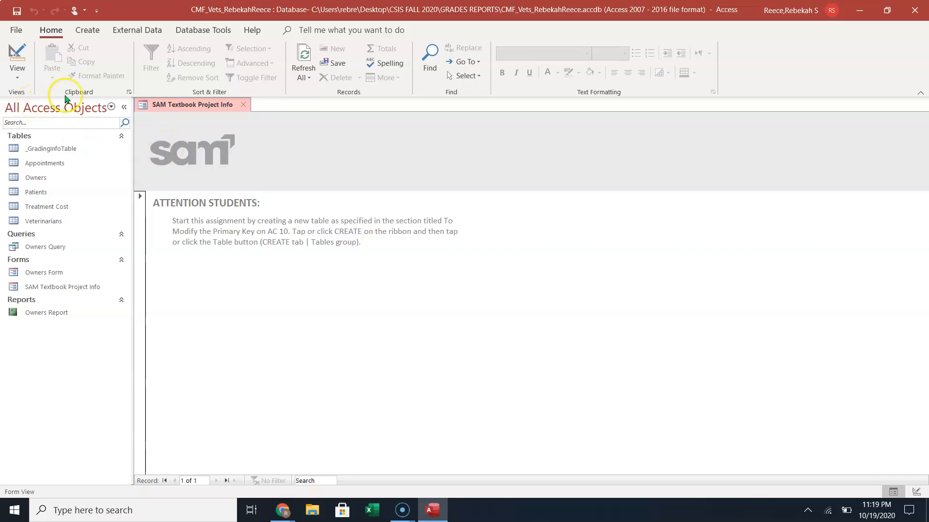
{"action": "left_click", "coordinate": [16, 31]}
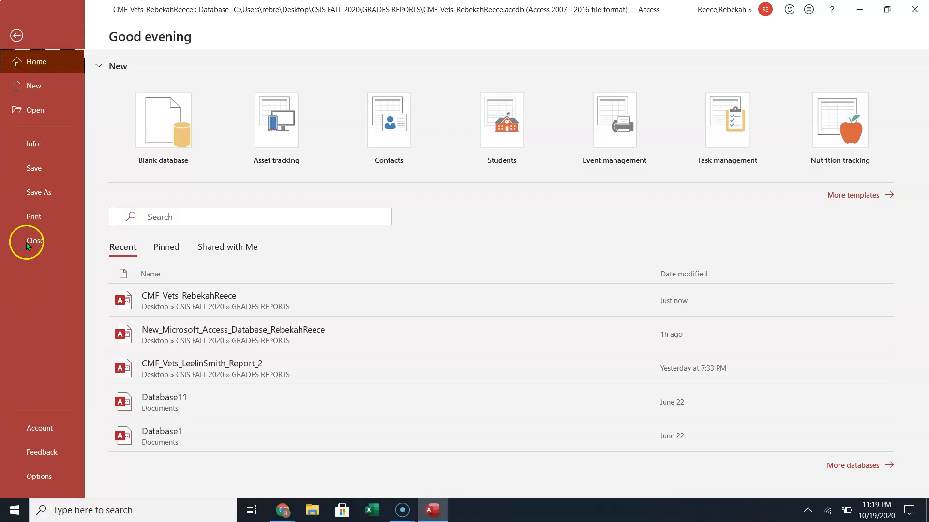
{"action": "left_click", "coordinate": [16, 36]}
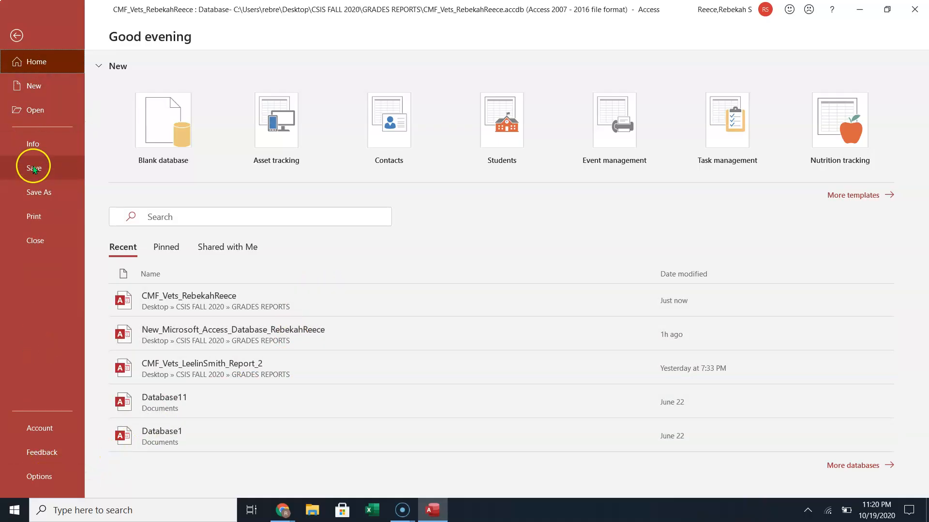
{"action": "left_click", "coordinate": [33, 241]}
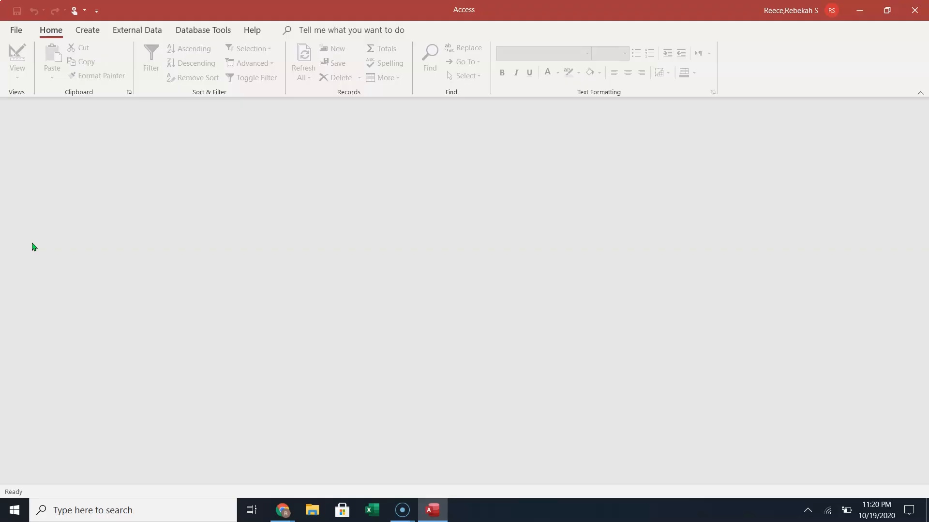
Exit Microsoft Access and bring the MindTap course page in Chrome to the front.
{"action": "left_click", "coordinate": [16, 29]}
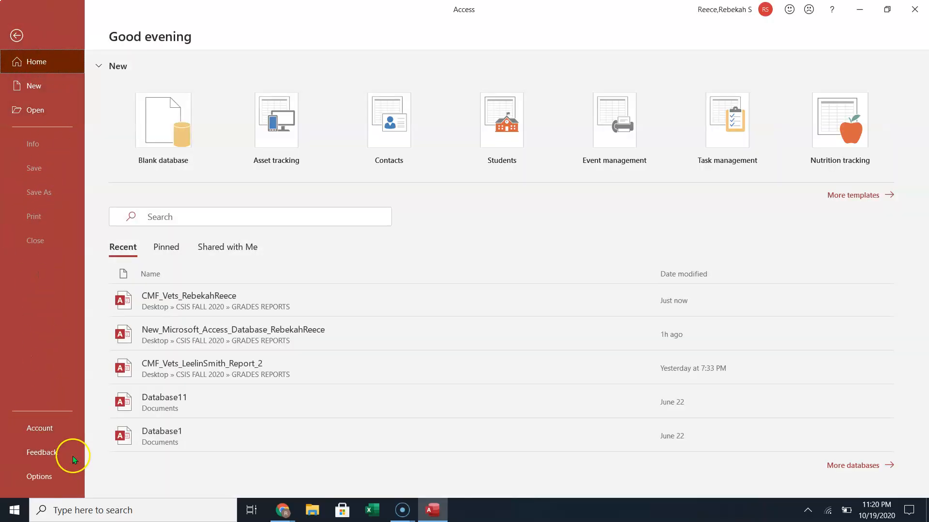
{"action": "left_click", "coordinate": [32, 144]}
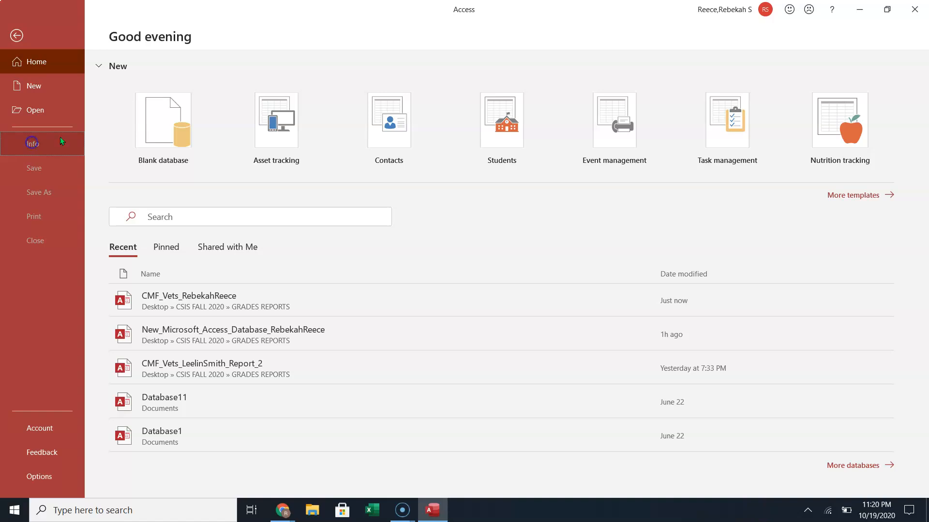
{"action": "left_click", "coordinate": [913, 6]}
{"action": "left_click", "coordinate": [280, 509]}
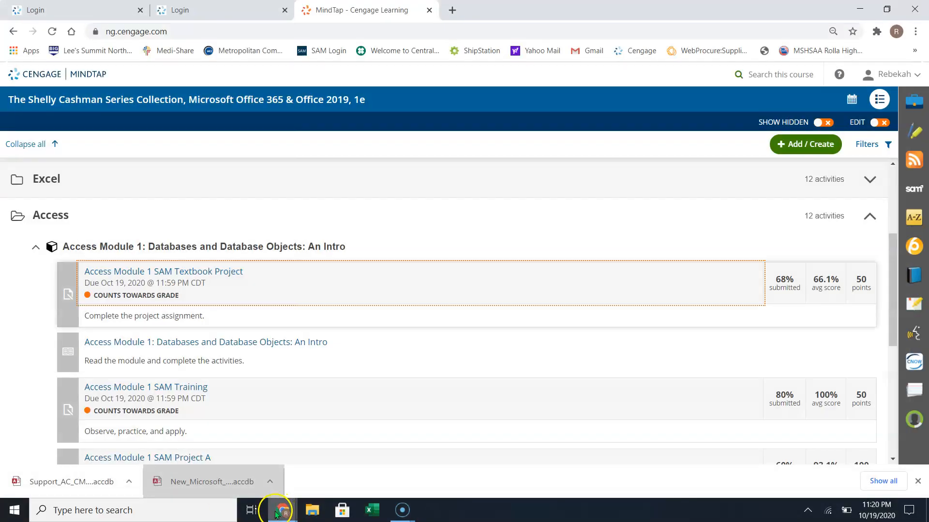
In File Explorer, go to the Desktop's CSIS FALL 2020 folder.
{"action": "left_click", "coordinate": [311, 515]}
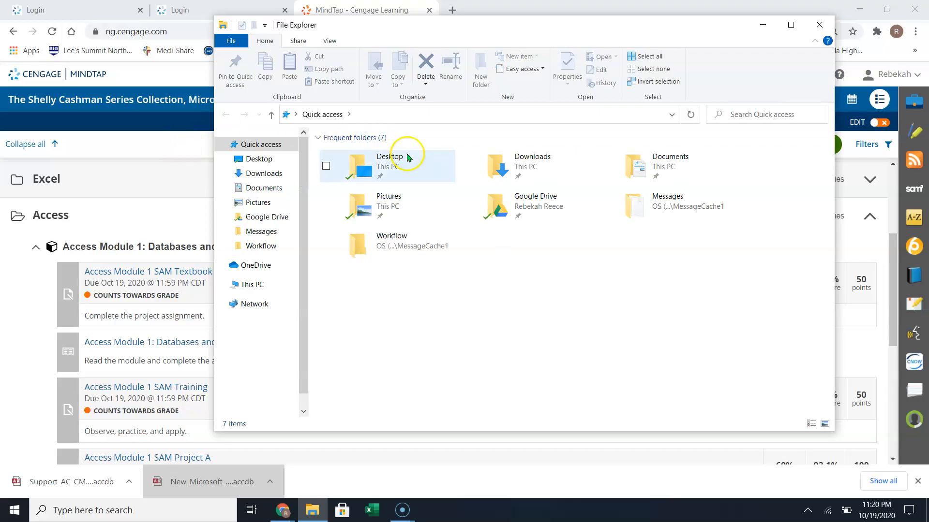
{"action": "left_click", "coordinate": [382, 166]}
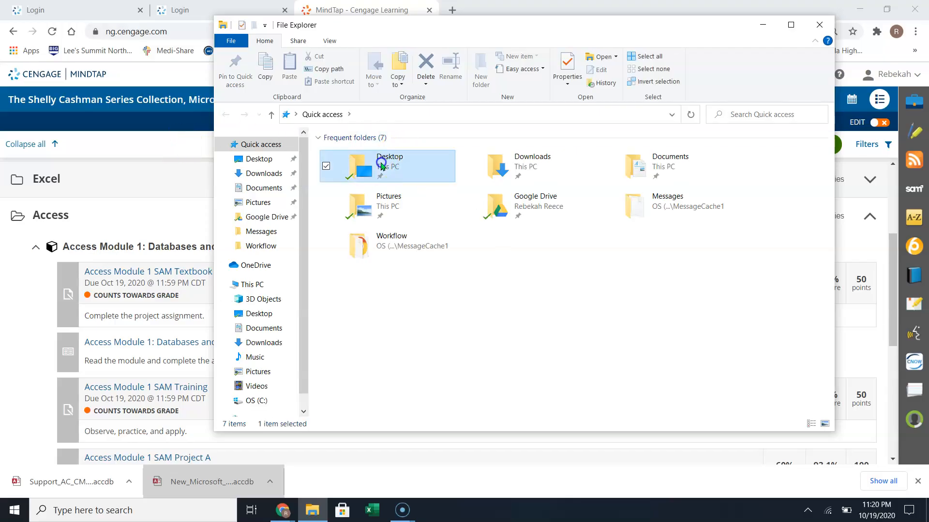
{"action": "double_click", "coordinate": [382, 166]}
{"action": "left_click", "coordinate": [400, 193]}
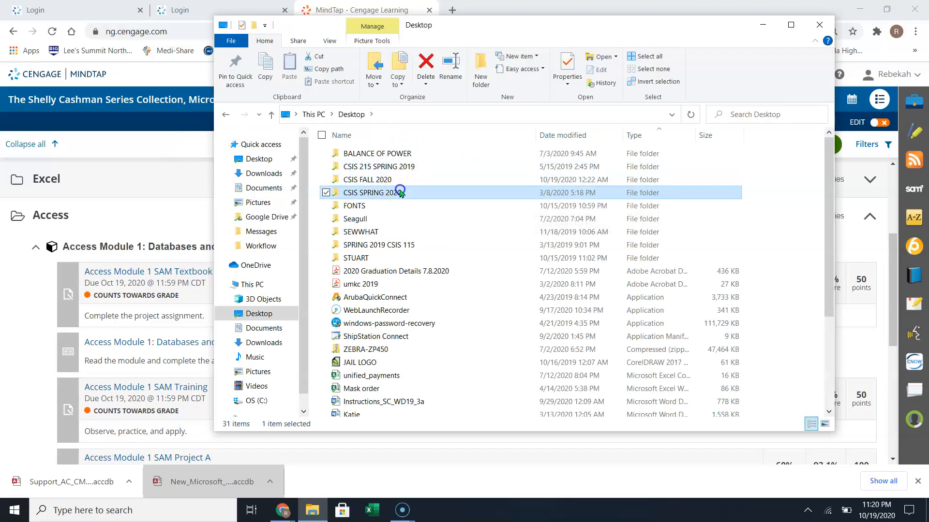
{"action": "double_click", "coordinate": [401, 193]}
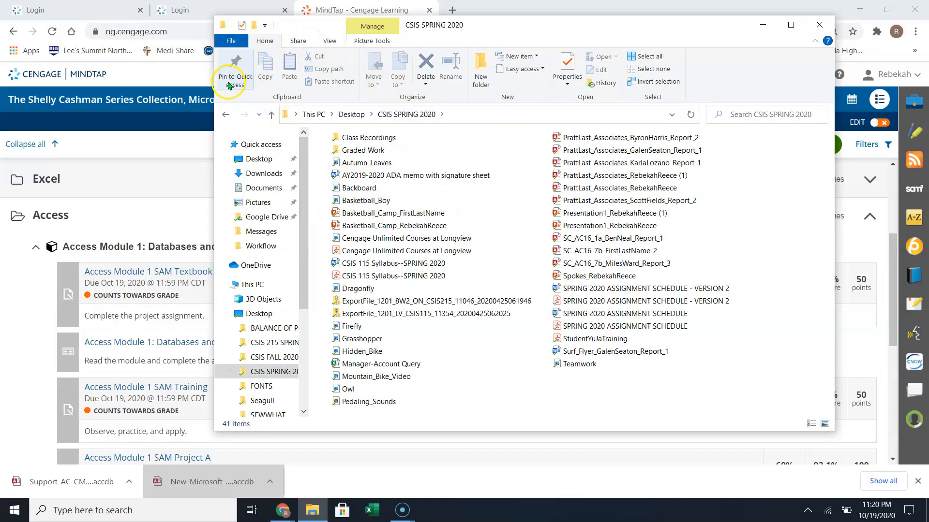
{"action": "left_click", "coordinate": [271, 114]}
{"action": "double_click", "coordinate": [372, 180]}
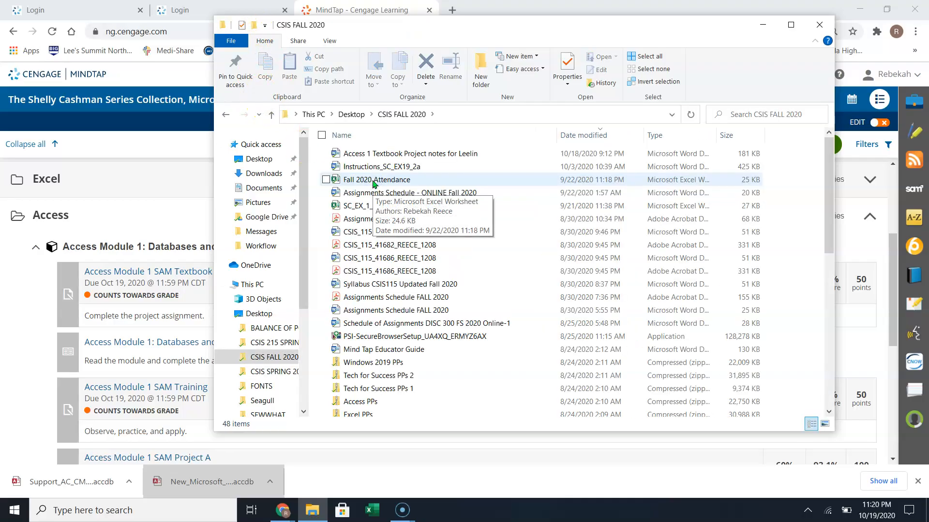
Sort by newest Date modified, enter GRADES REPORTS, and open the CMF_Vets database.
{"action": "left_click", "coordinate": [601, 135]}
{"action": "left_click", "coordinate": [601, 135]}
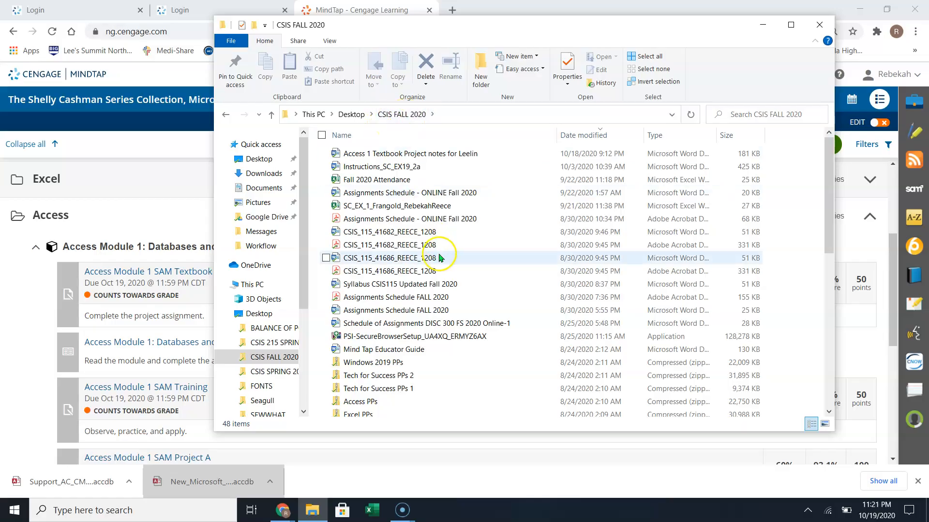
{"action": "scroll", "coordinate": [431, 334], "scroll_direction": "down", "scroll_amount": 3}
{"action": "scroll", "coordinate": [431, 327], "scroll_direction": "down", "scroll_amount": 3}
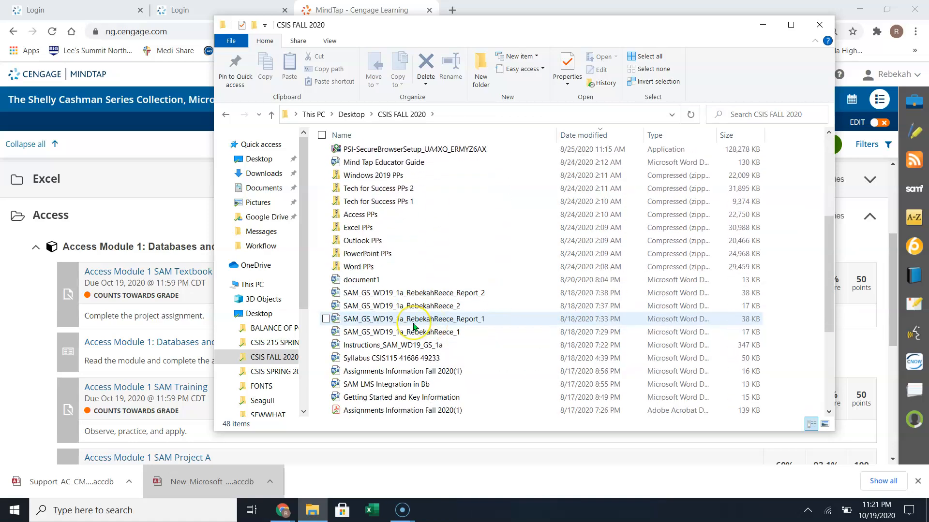
{"action": "scroll", "coordinate": [414, 327], "scroll_direction": "down", "scroll_amount": 4}
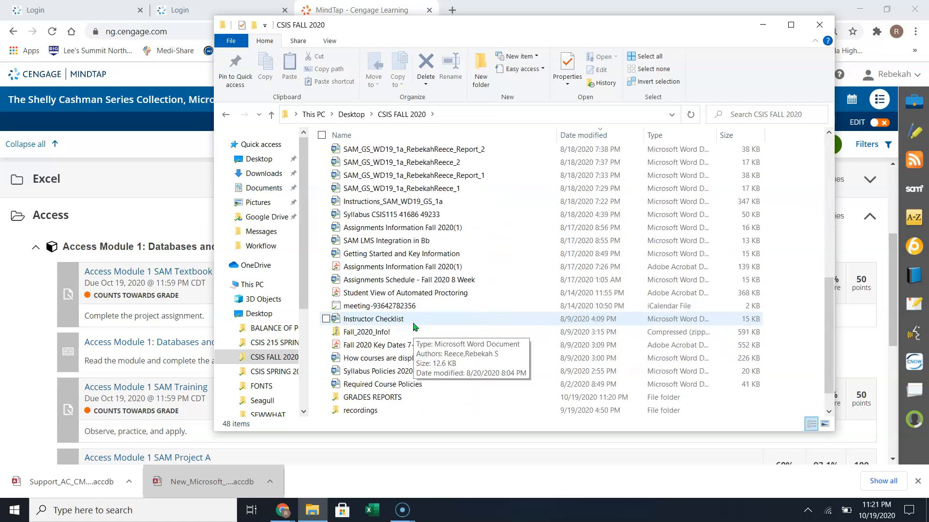
{"action": "double_click", "coordinate": [380, 371]}
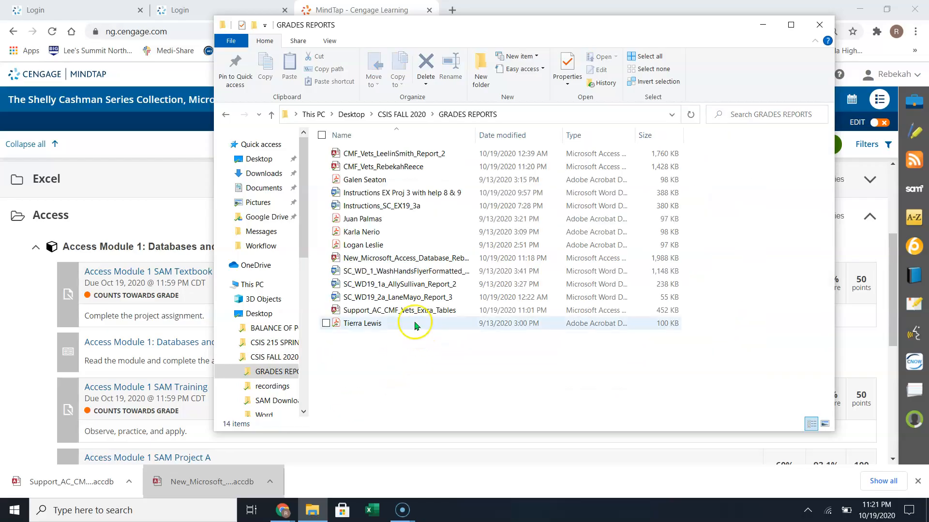
{"action": "left_click", "coordinate": [382, 168]}
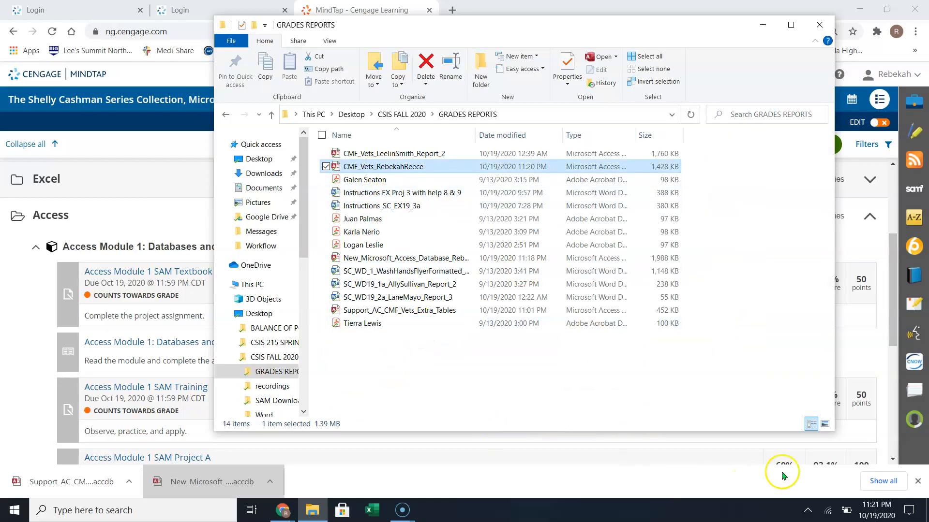
{"action": "double_click", "coordinate": [389, 164]}
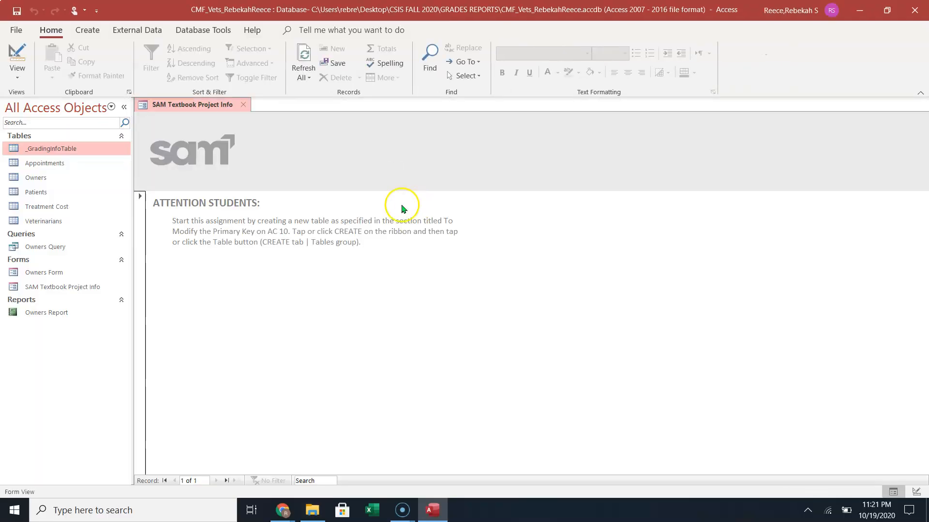
Compact and repair the CMF_Vets database, shrinking it from 1,428 KB to 1,404 KB.
{"action": "left_click", "coordinate": [17, 31]}
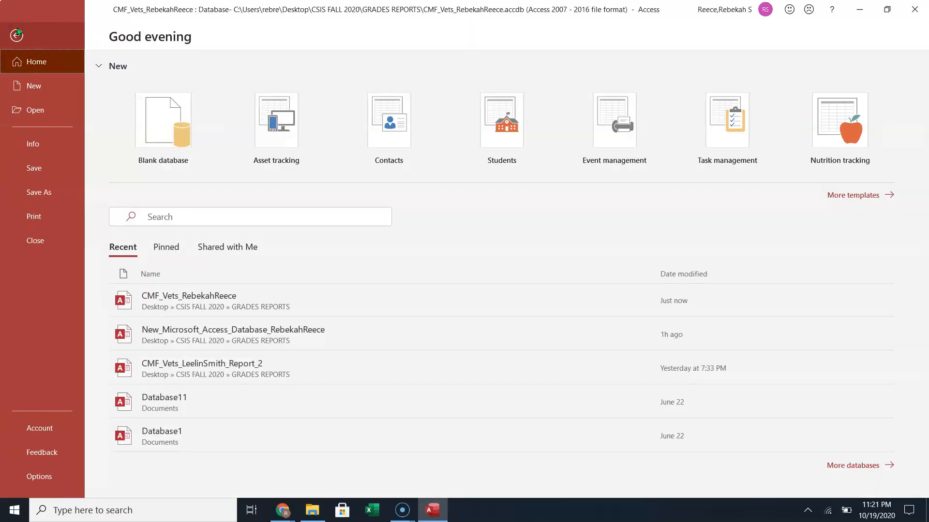
{"action": "left_click", "coordinate": [31, 146]}
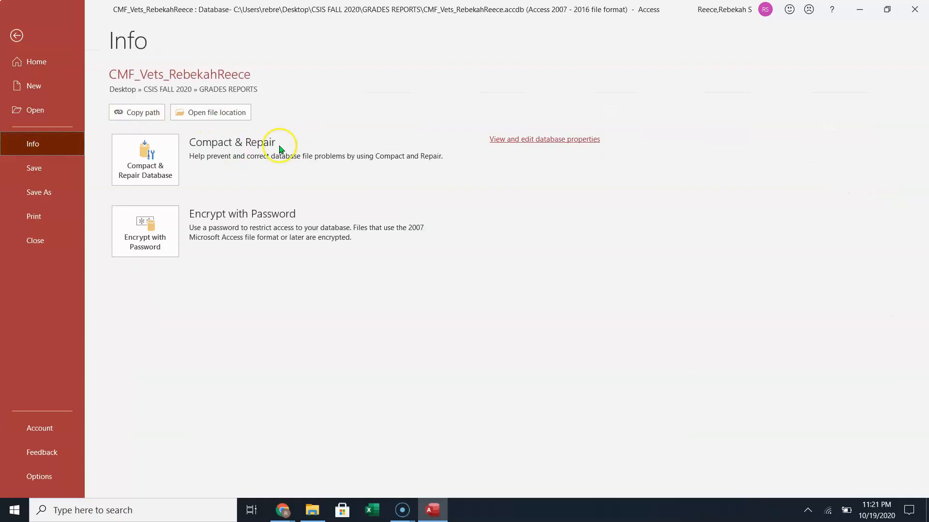
{"action": "left_click", "coordinate": [146, 158]}
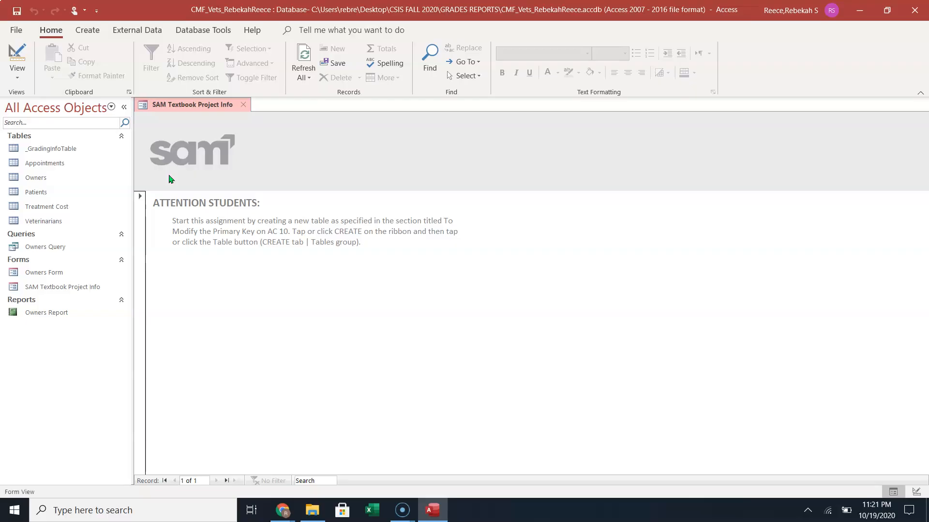
Recheck the database Info page, then exit Access.
{"action": "left_click", "coordinate": [16, 30]}
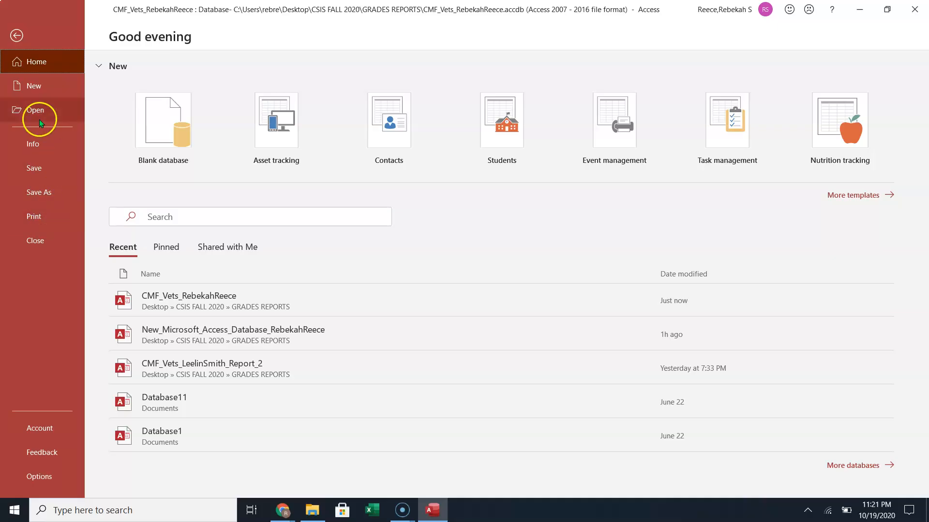
{"action": "left_click", "coordinate": [37, 138]}
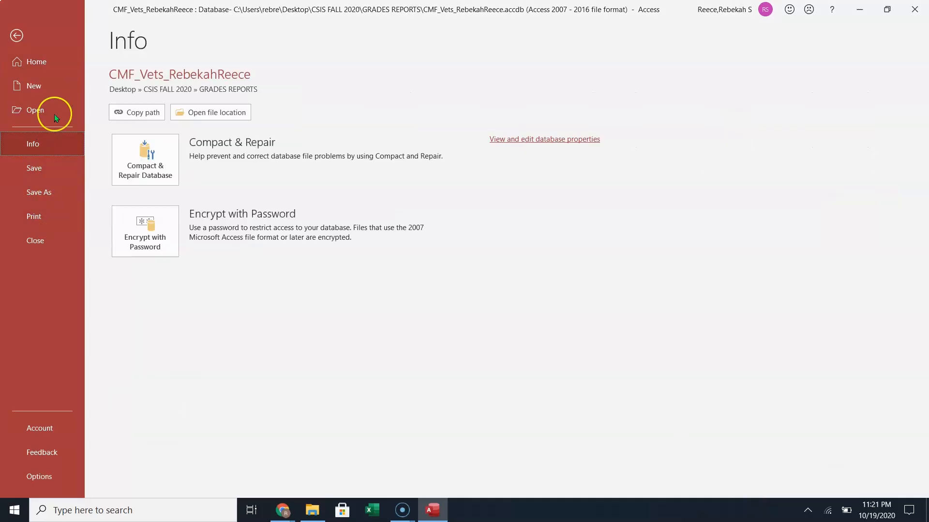
{"action": "left_click", "coordinate": [22, 28]}
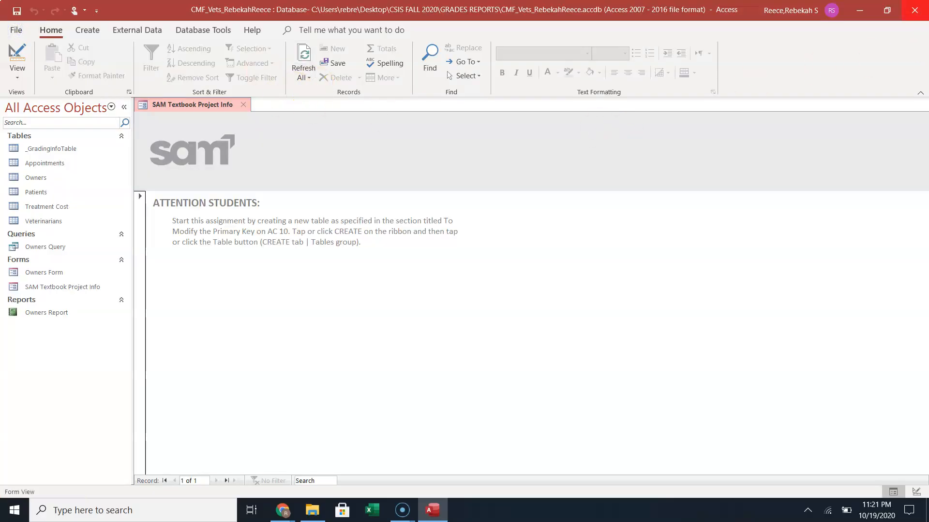
{"action": "left_click", "coordinate": [913, 8]}
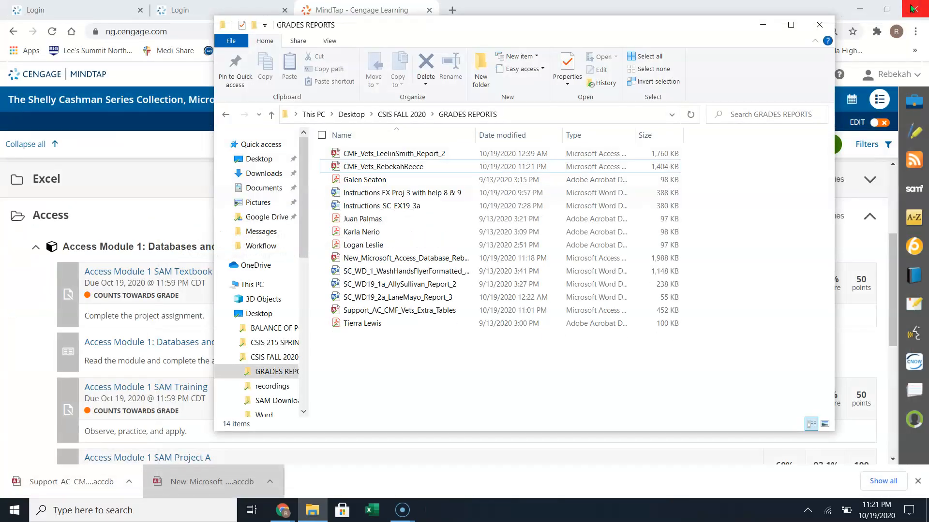
Close the GRADES REPORTS folder and minimize the recorder and Chrome to show the desktop.
{"action": "left_click", "coordinate": [819, 24]}
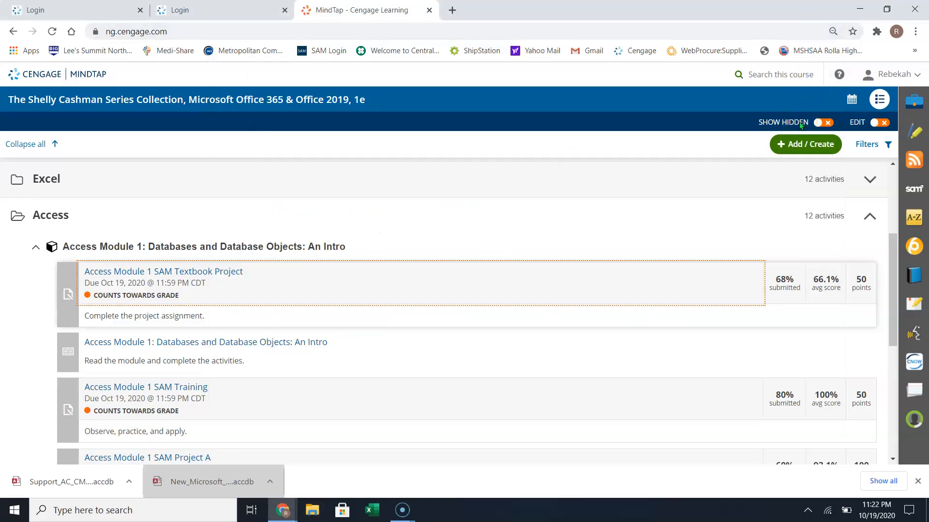
{"action": "left_click", "coordinate": [403, 478]}
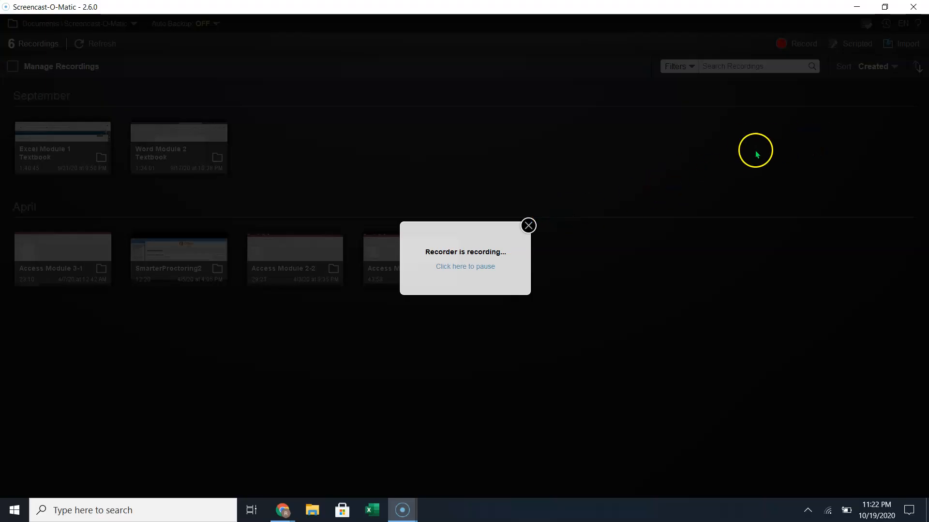
{"action": "left_click", "coordinate": [856, 7]}
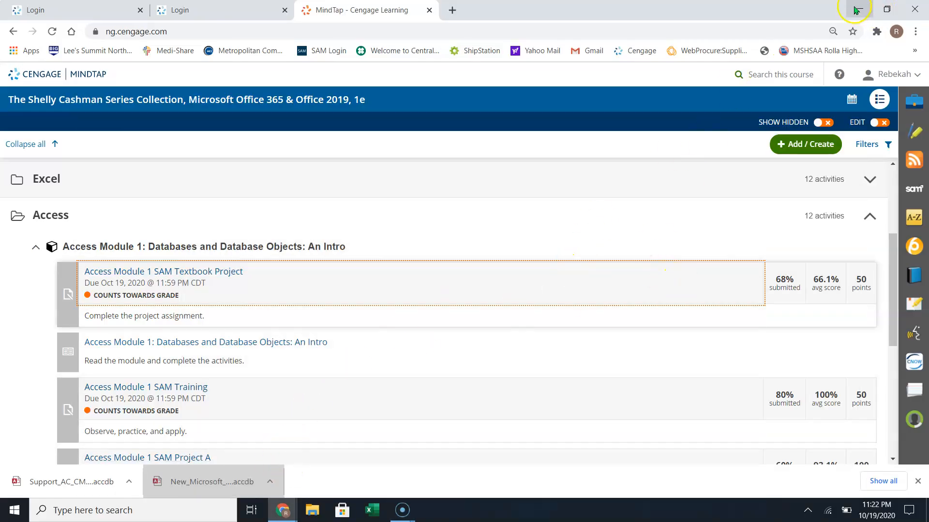
{"action": "left_click", "coordinate": [857, 9]}
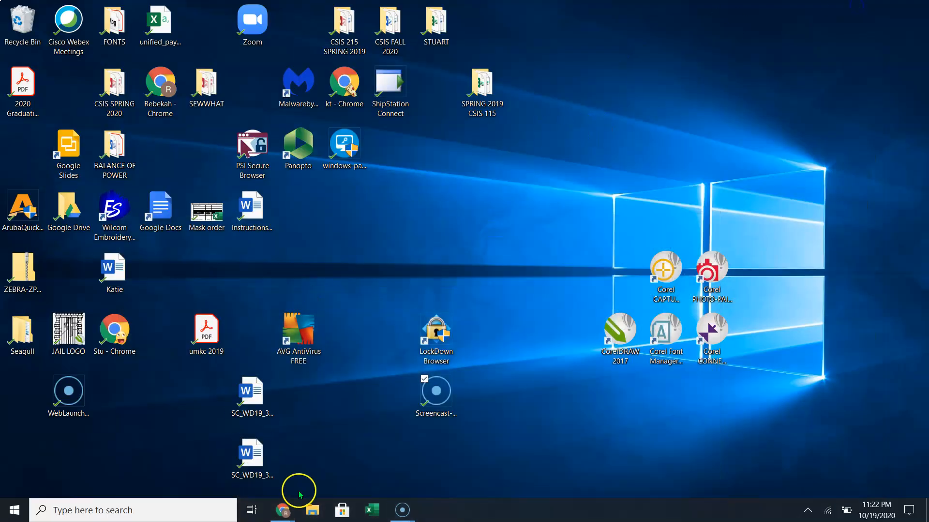
Launch Screencast-O-Matic from the desktop and pause the recording.
{"action": "left_click", "coordinate": [119, 451]}
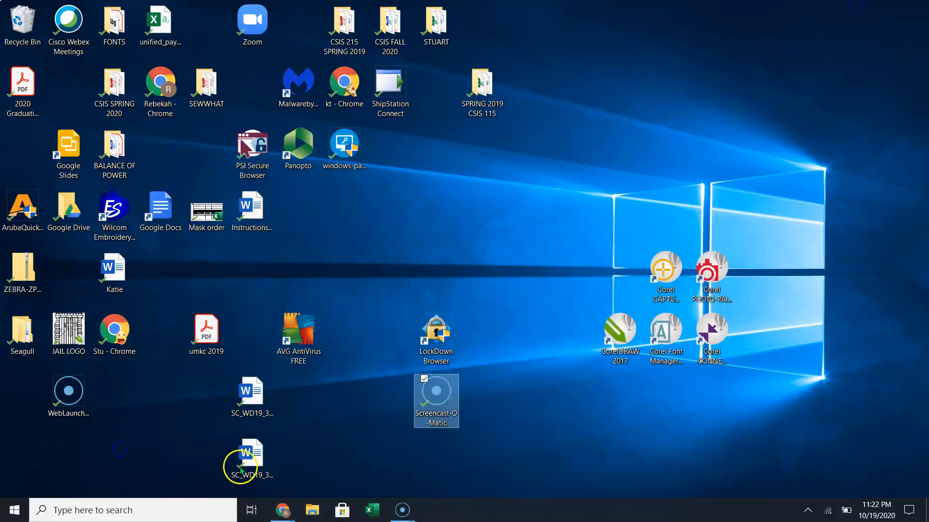
{"action": "left_click", "coordinate": [437, 403]}
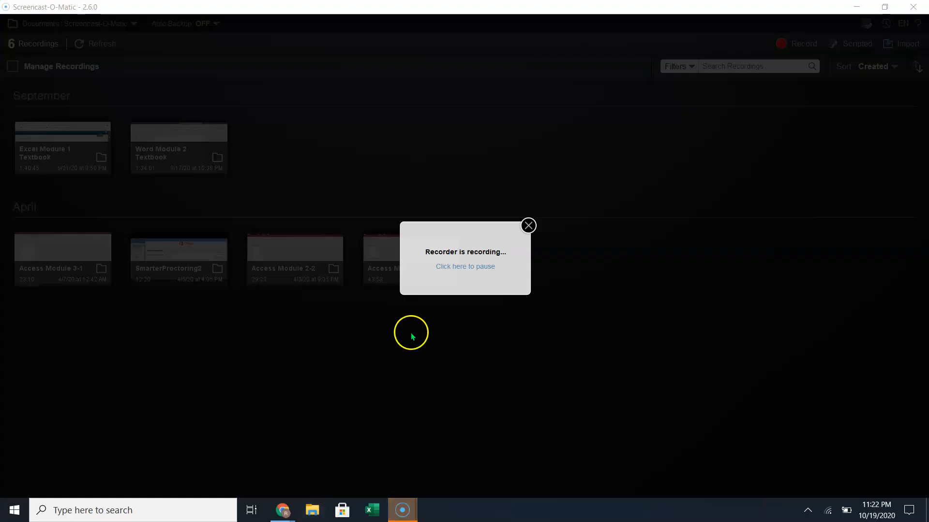
{"action": "left_click", "coordinate": [456, 267]}
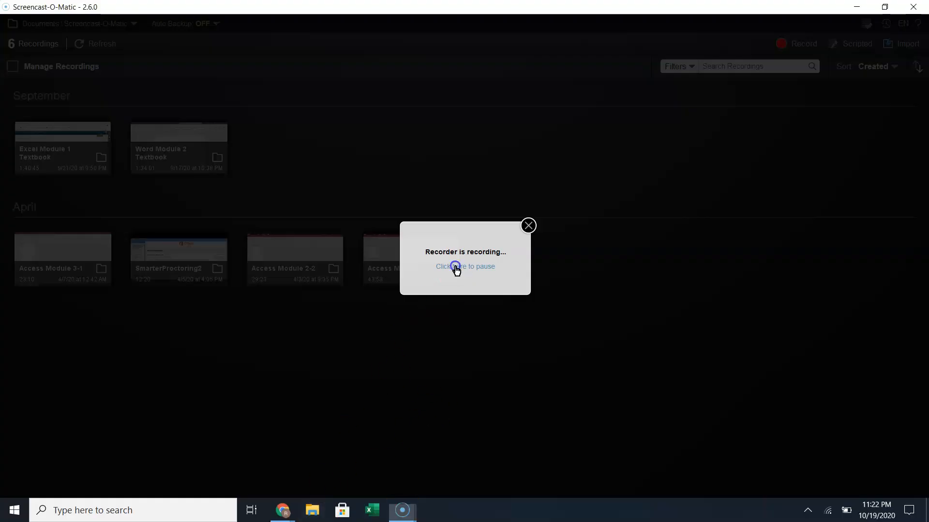